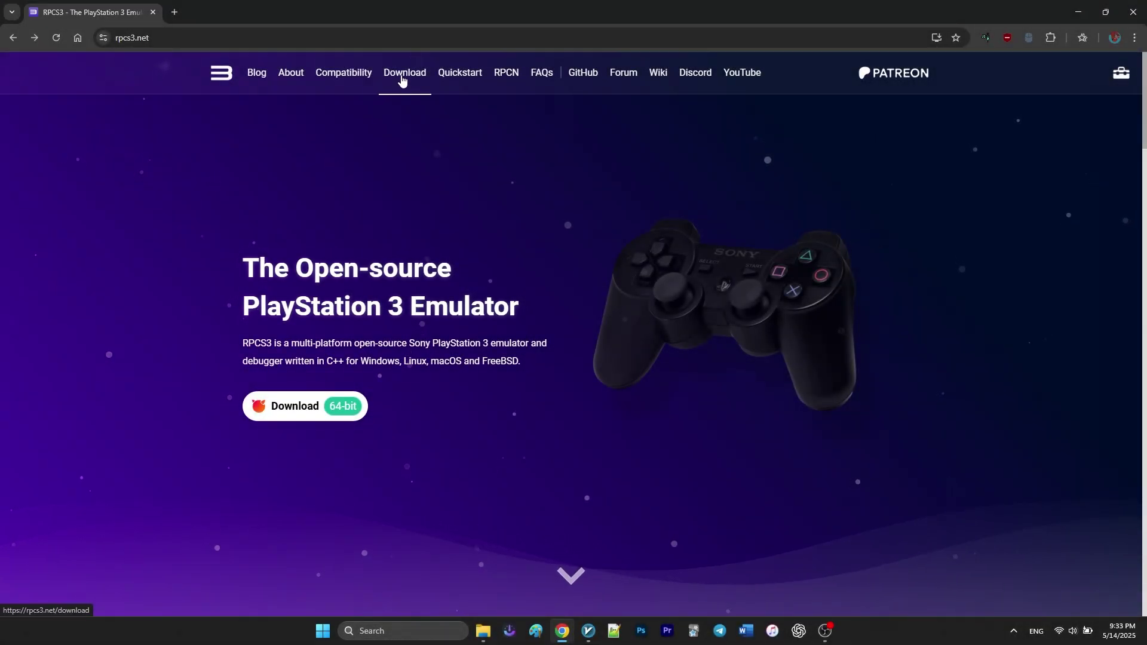
Download the Windows x64 RPCS3 build 0.0.36-17938 as rpcs3-v0.0.36-17938-3f207507_win64.7z from rpcs3.net
left_click(402, 76)
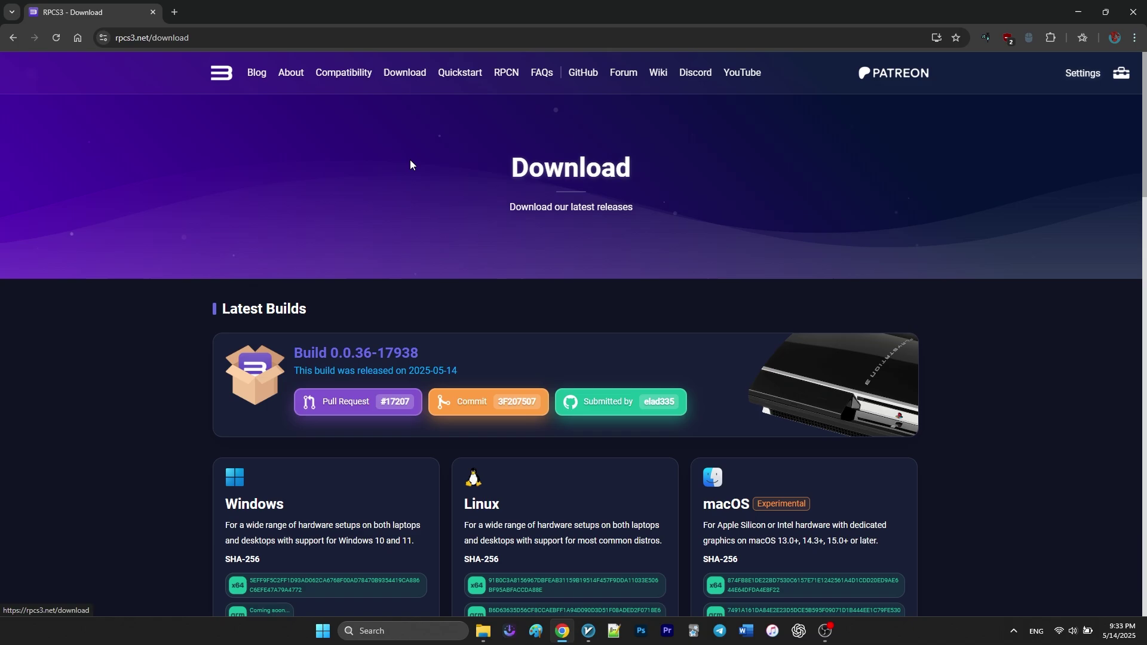
scroll(423, 225, "down", 3)
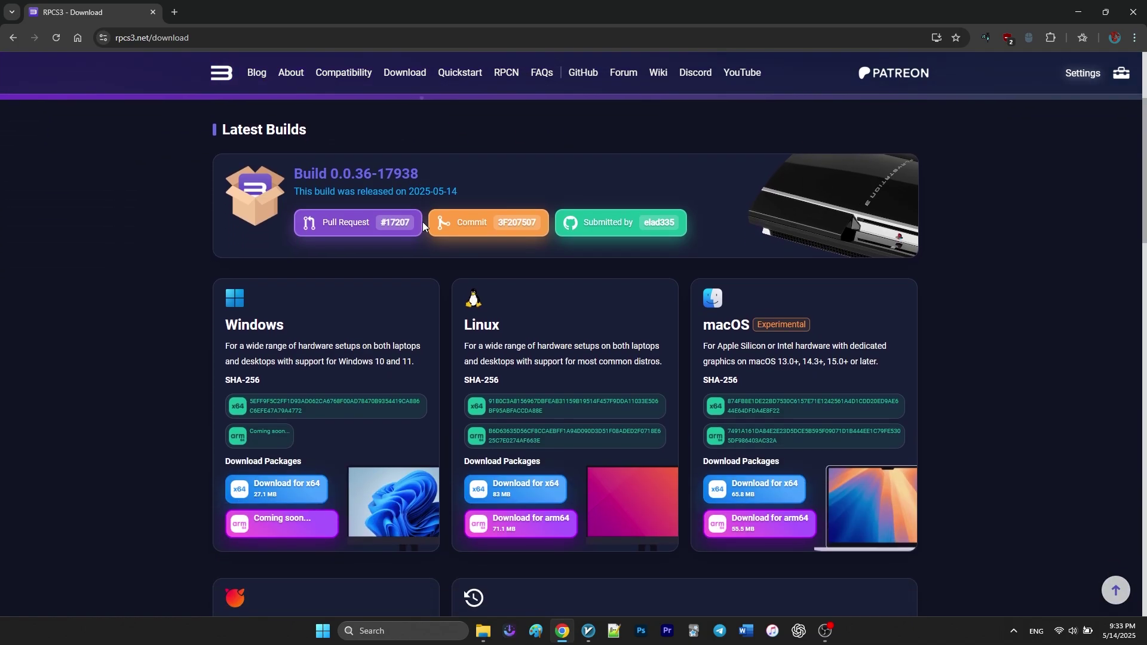
left_click(276, 493)
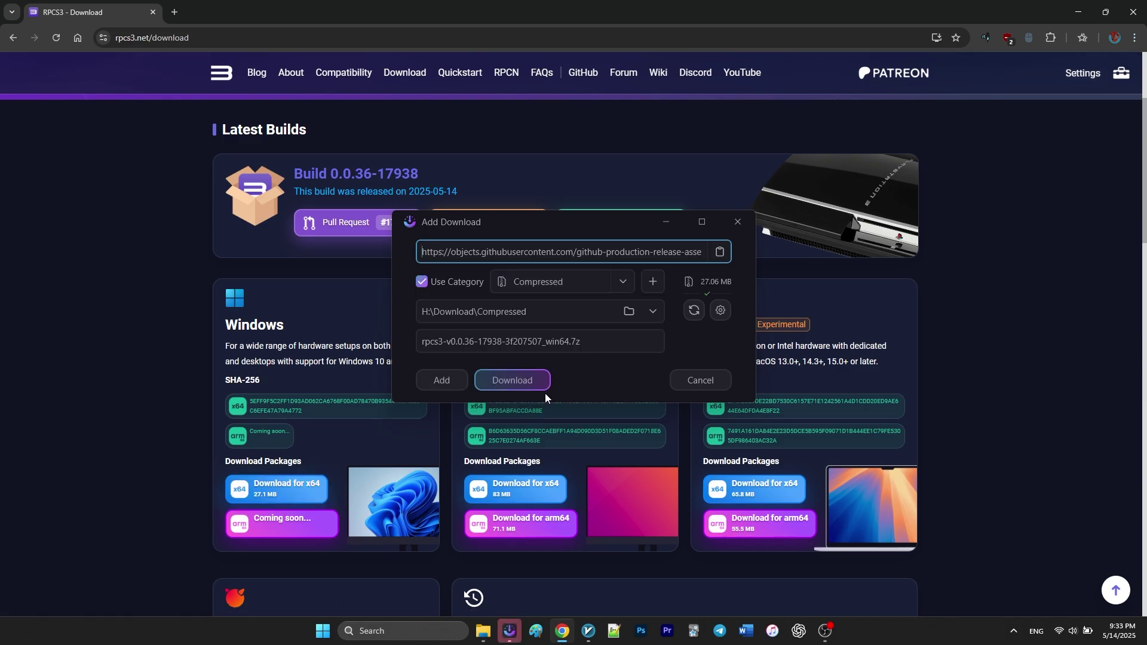
left_click(541, 387)
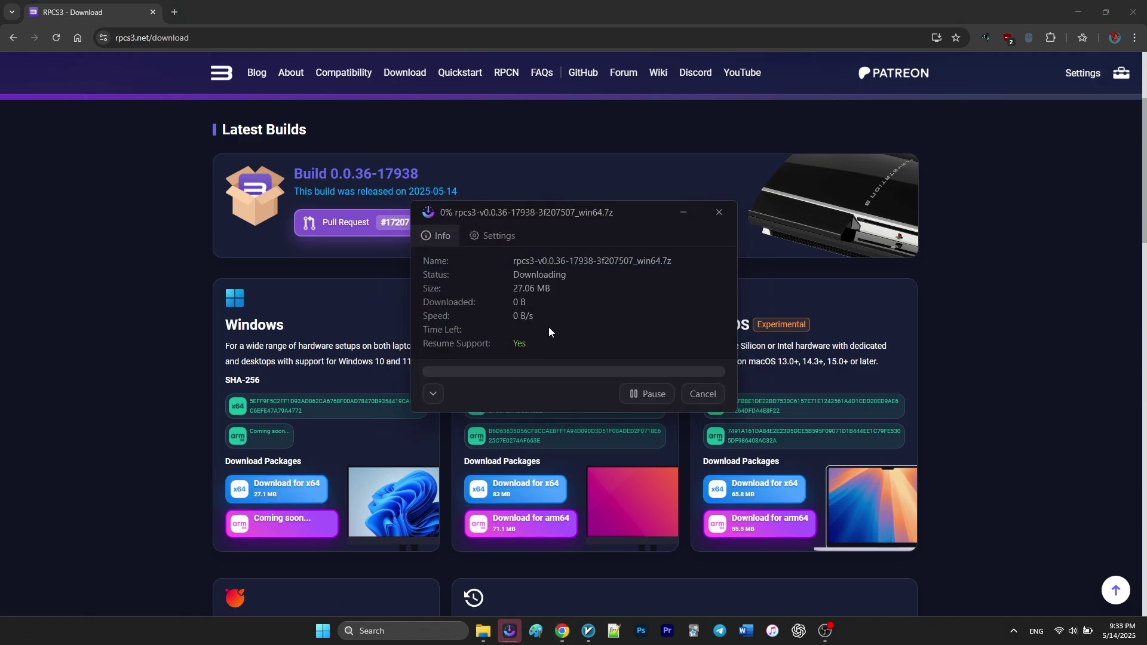
Open the downloaded RPCS3 archive and create a new folder named RPCS3 in G:\Emulators
left_click(1078, 12)
left_click(457, 339)
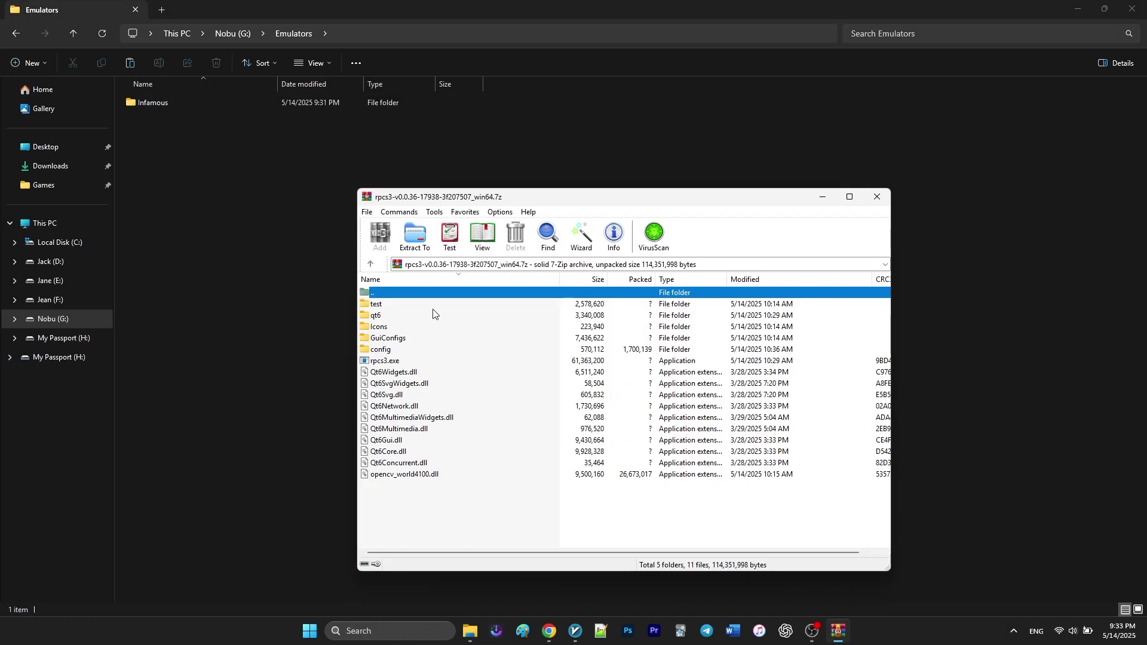
left_click(211, 198)
key("ctrl+shift+n")
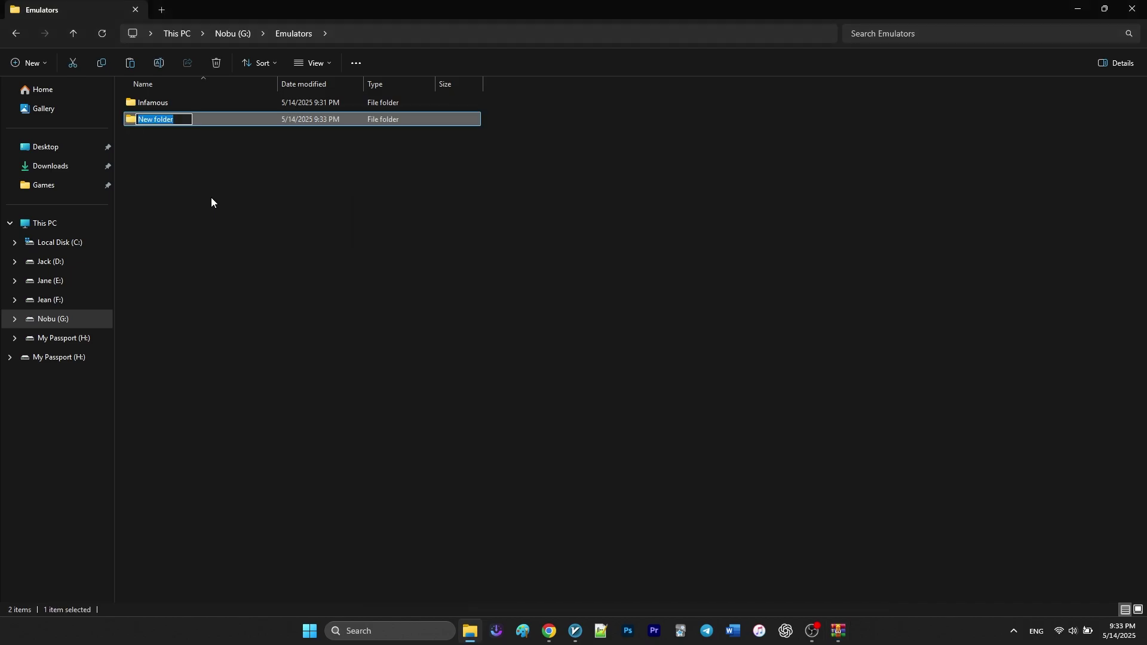
type("RPCS3")
key("Return")
key("Return")
Extract all of the archive's contents into the new RPCS3 folder
key("alt+Tab")
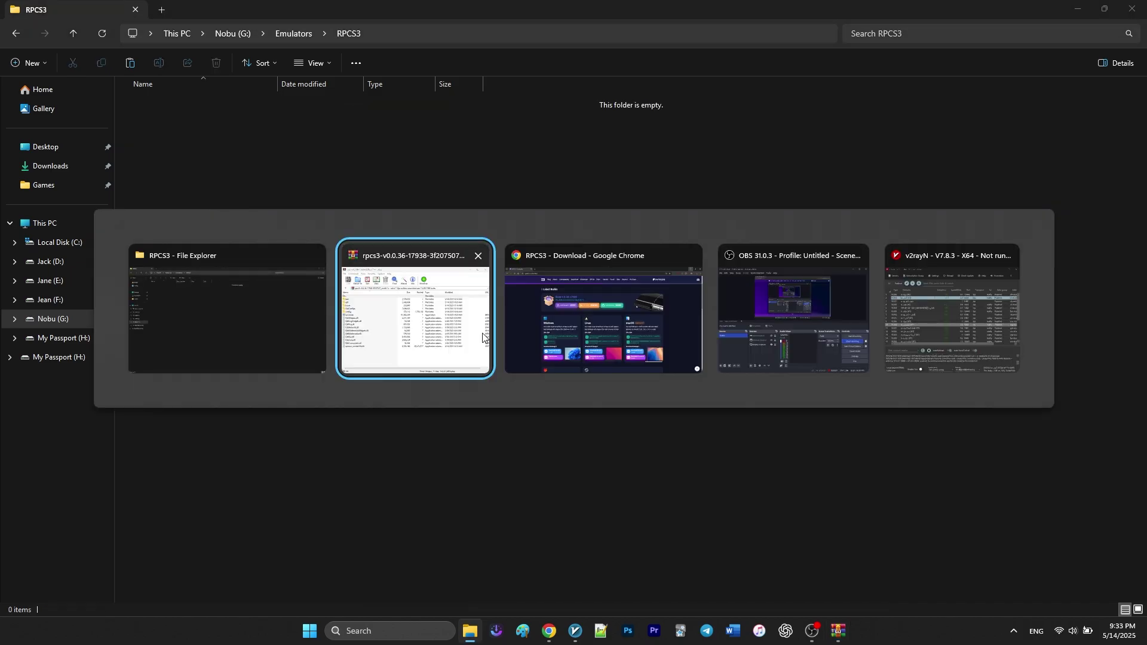
left_click(478, 334)
mouse_move(424, 201)
left_mouse_down()
mouse_move(450, 186)
mouse_move(575, 183)
left_mouse_up()
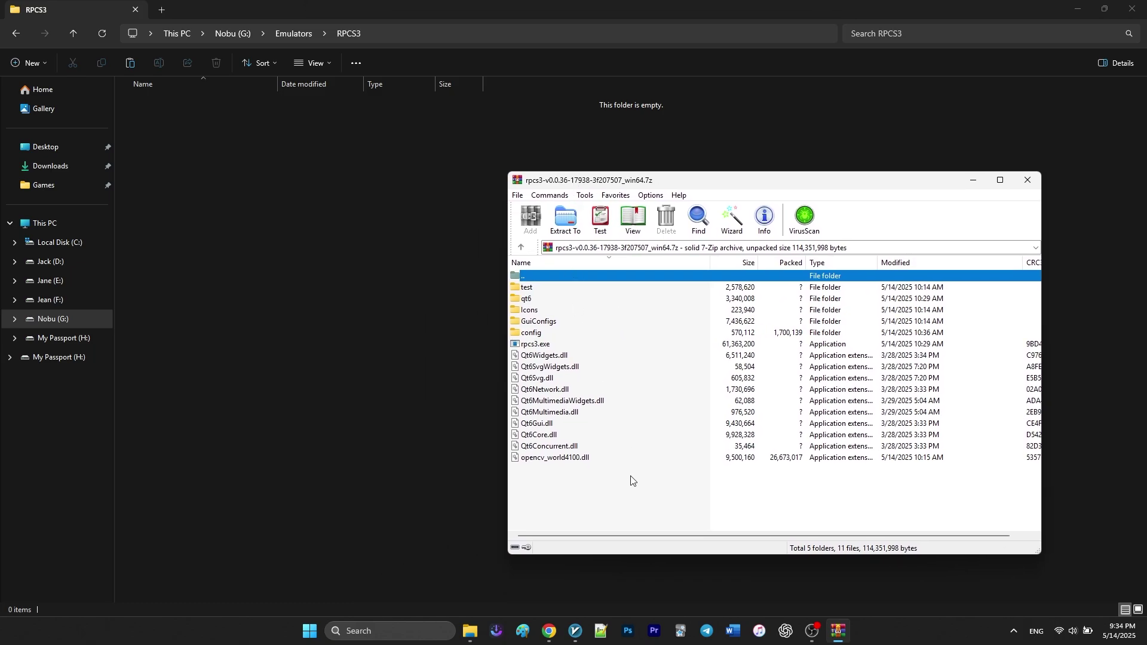
key("ctrl+a")
mouse_move(592, 357)
left_mouse_down()
mouse_move(515, 413)
mouse_move(320, 295)
left_mouse_up()
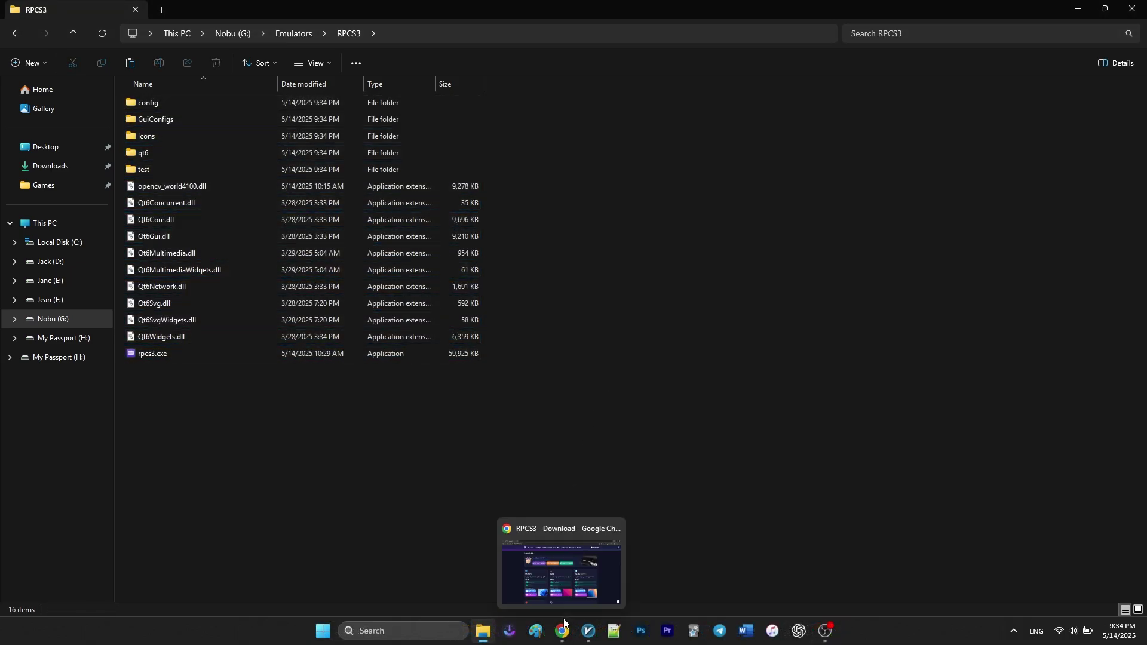
Go from the RPCS3 Quickstart guide to the PS3 update page and expand 'Update using a computer'
left_click(564, 626)
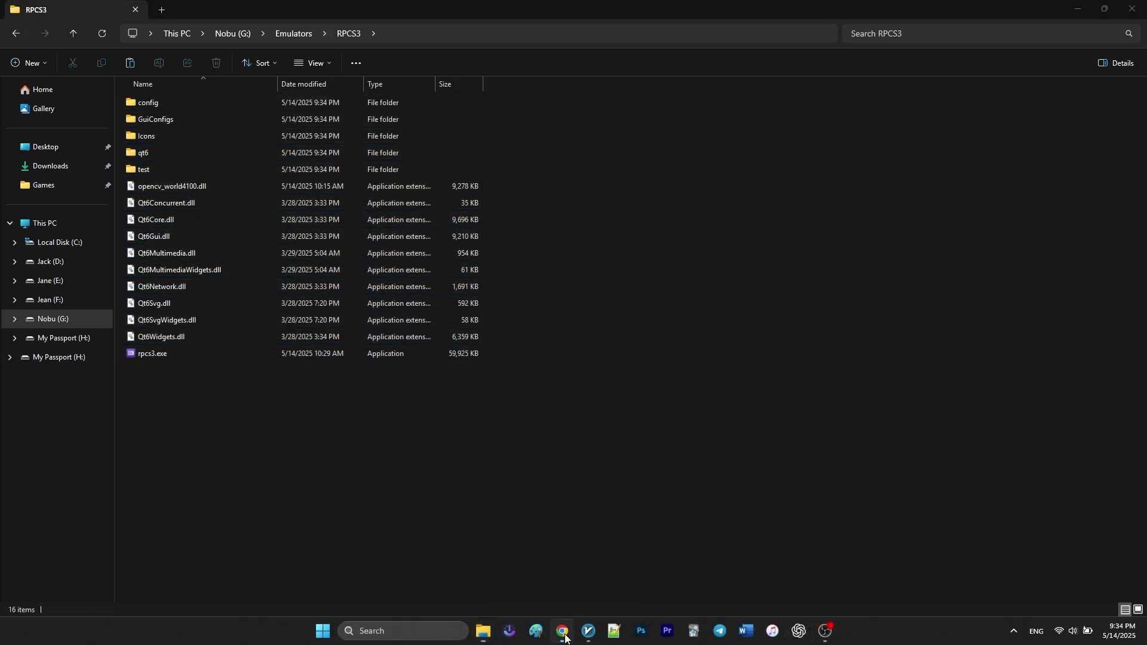
left_click(458, 73)
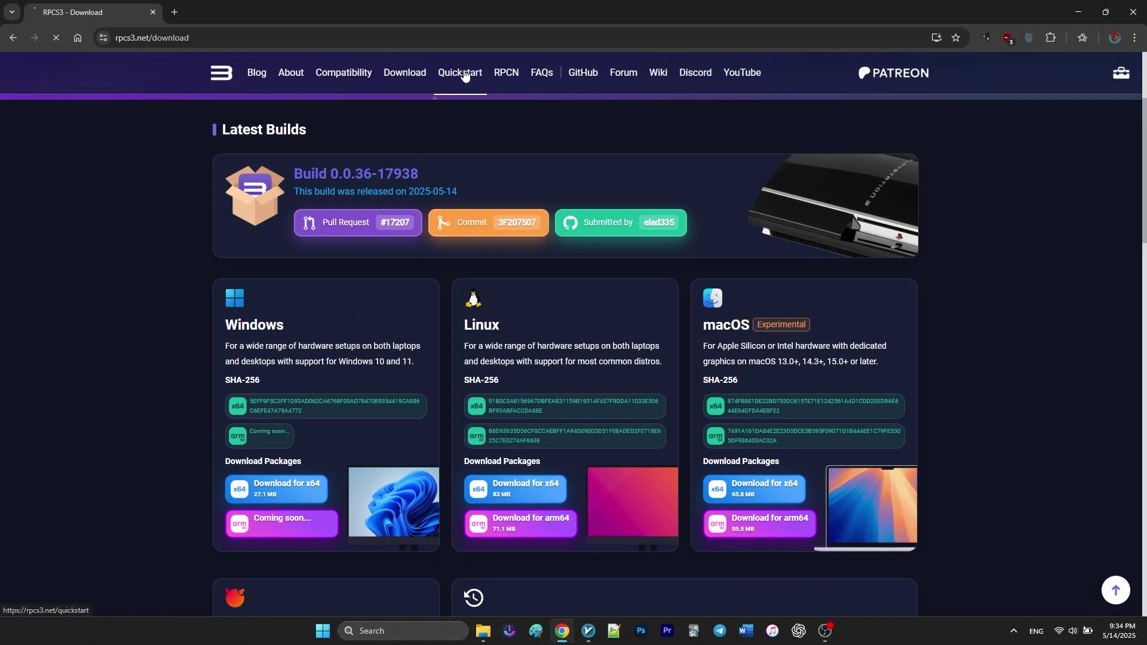
left_click_drag(1144, 78, 1144, 405)
scroll(1143, 405, "up", 2)
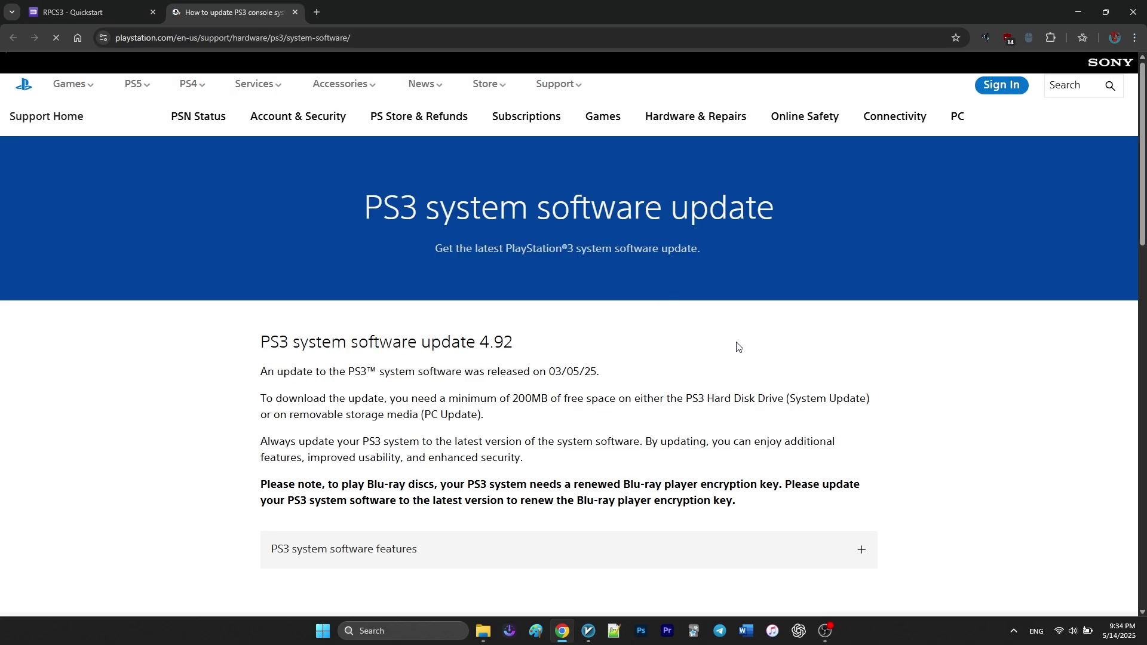
scroll(737, 347, "down", 6)
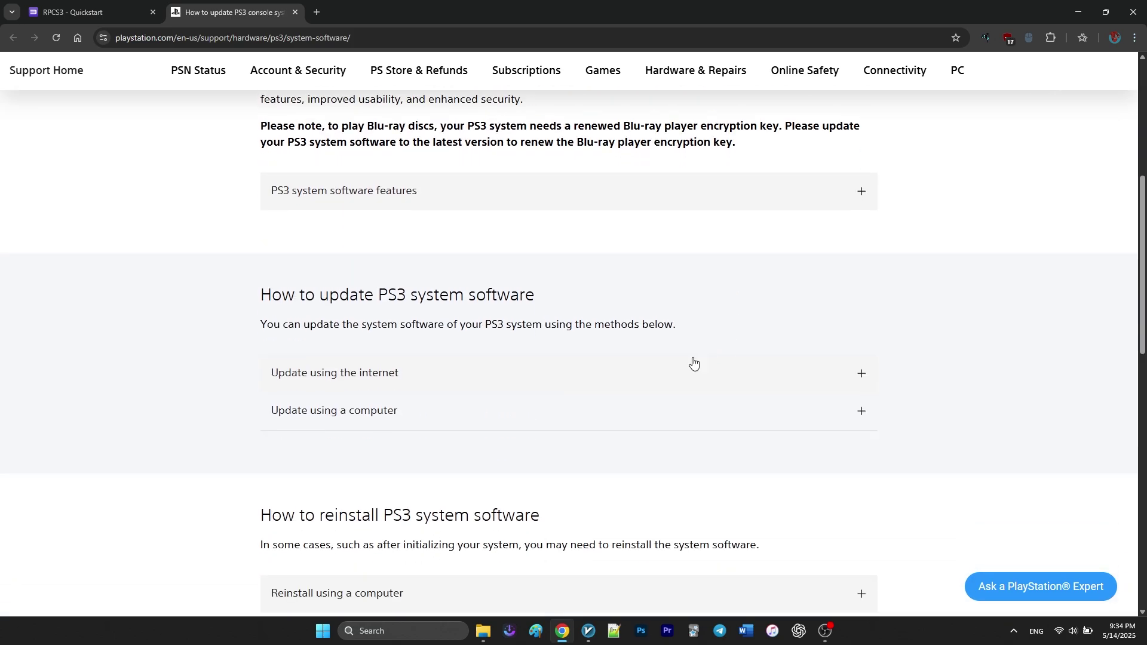
left_click(351, 425)
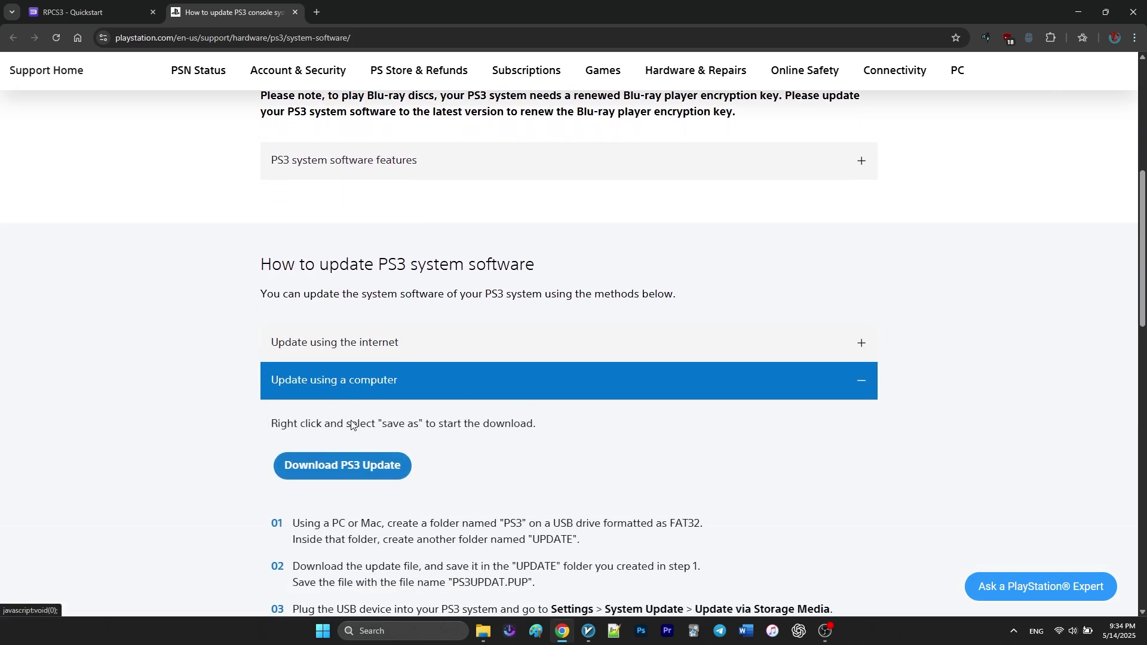
Download PS3UPDAT.PUP (196.63 MB) with AB Download Manager and show the completed download
scroll(351, 425, "down", 1)
right_click(339, 381)
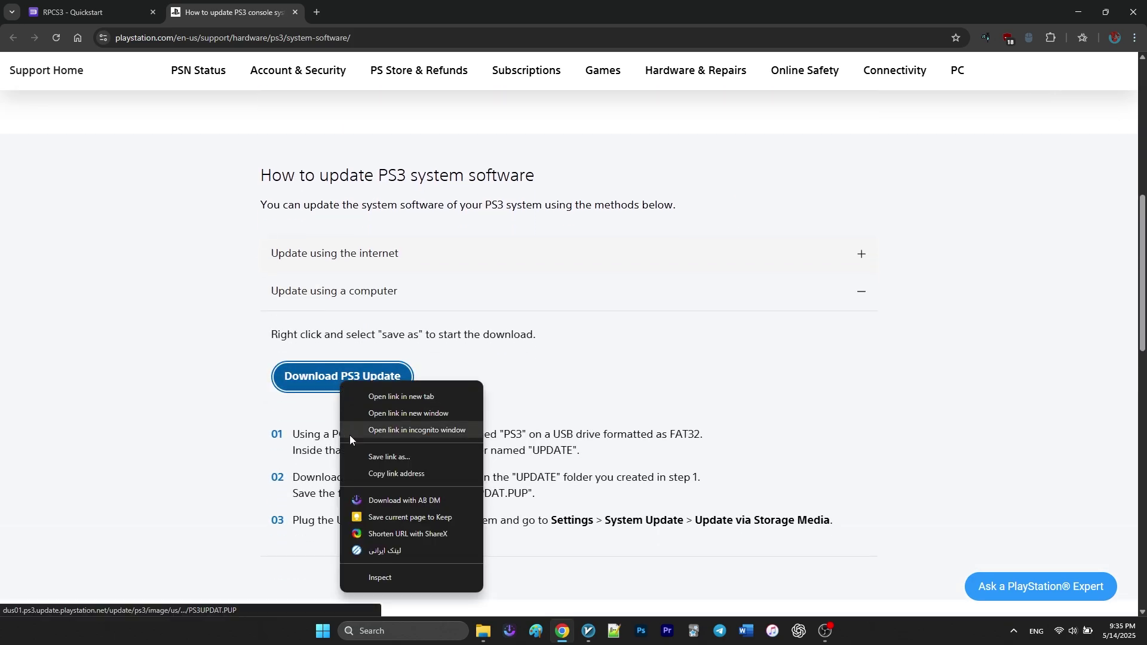
left_click(362, 501)
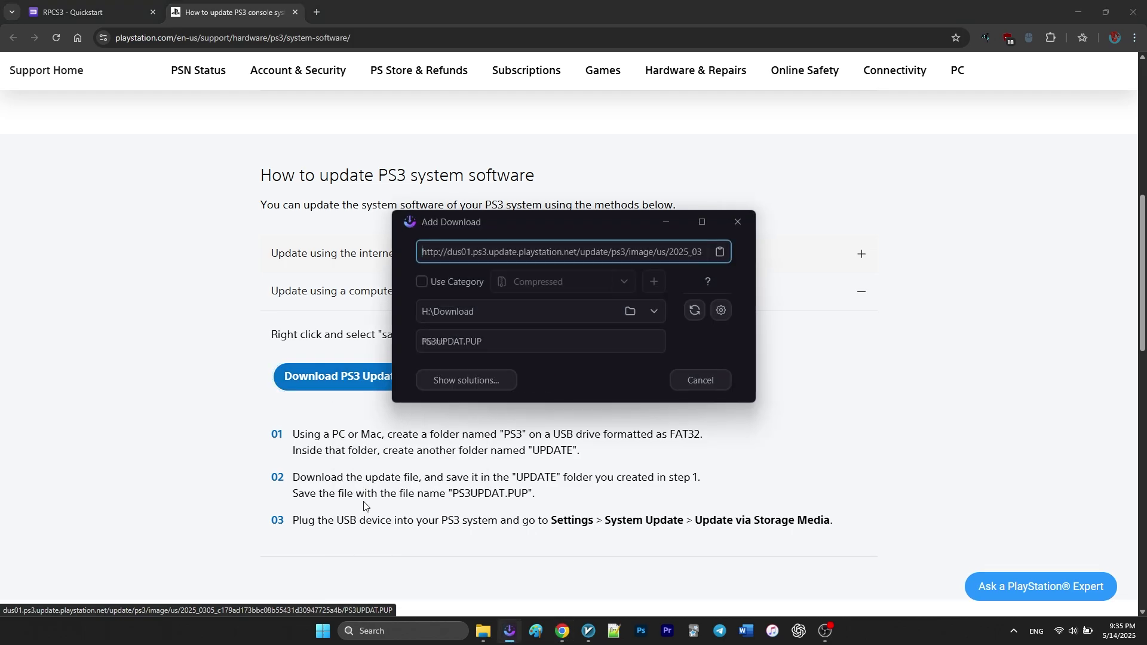
left_click(465, 375)
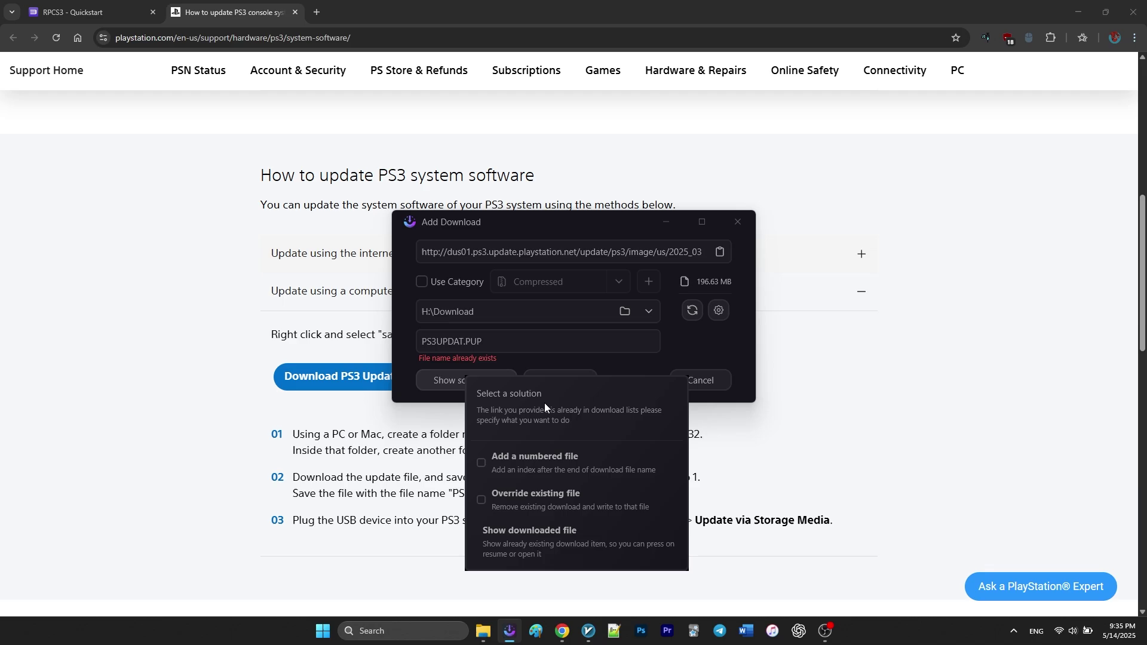
left_click(546, 544)
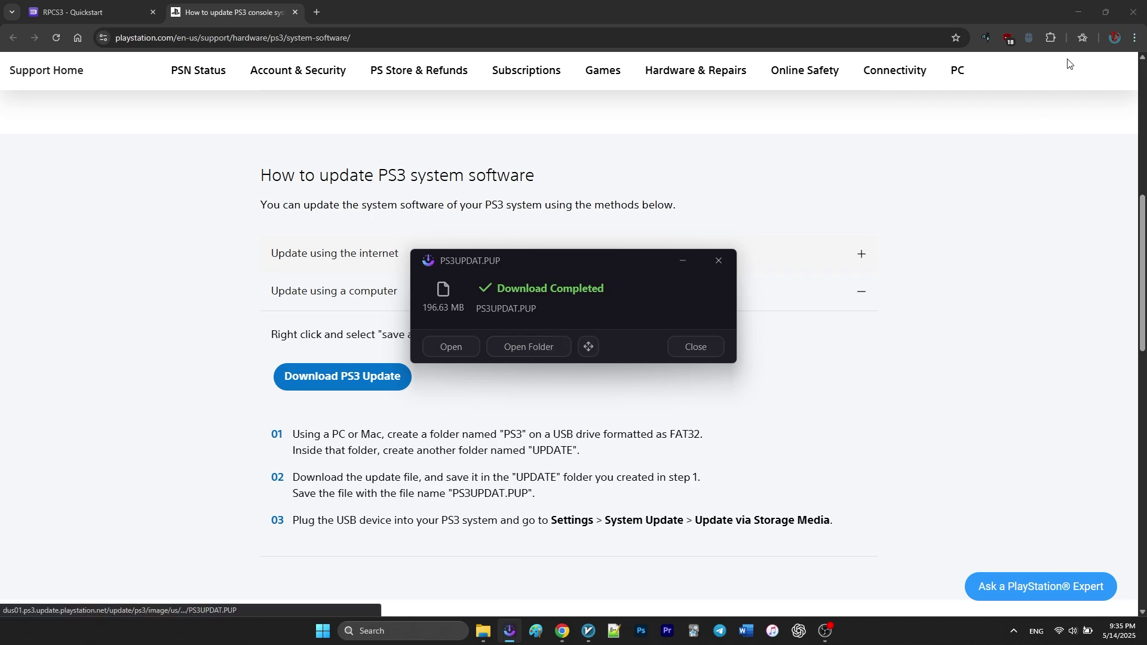
Confirm PS3UPDAT.PUP is in H:\Download, then return to the G:\Emulators\RPCS3 folder
left_click(1082, 15)
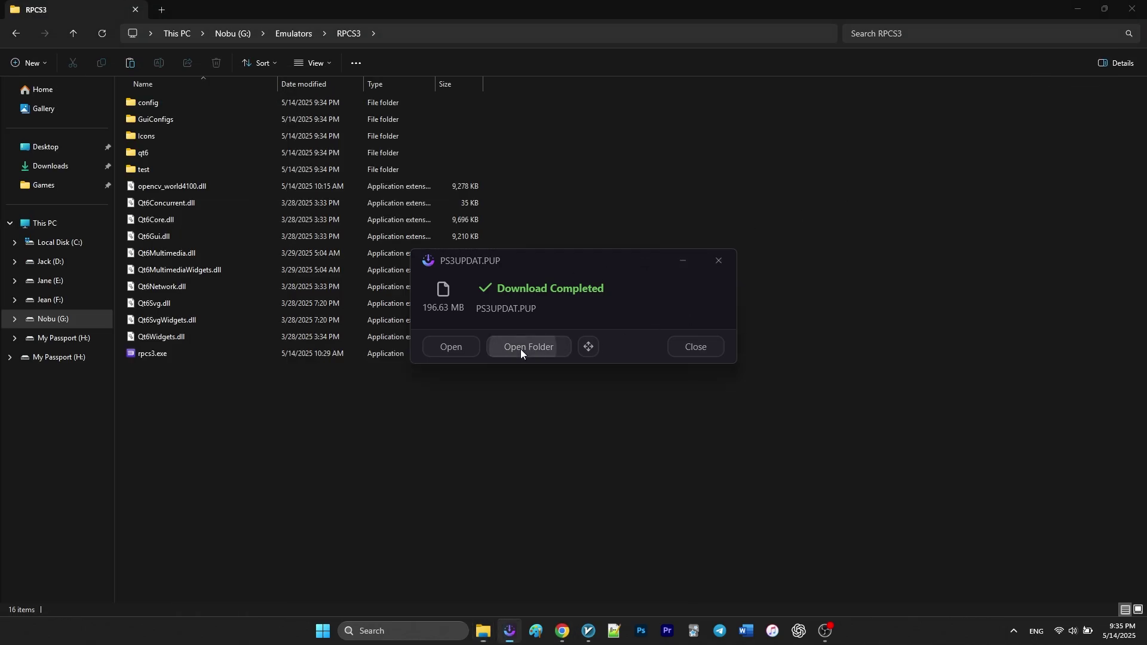
left_click(521, 349)
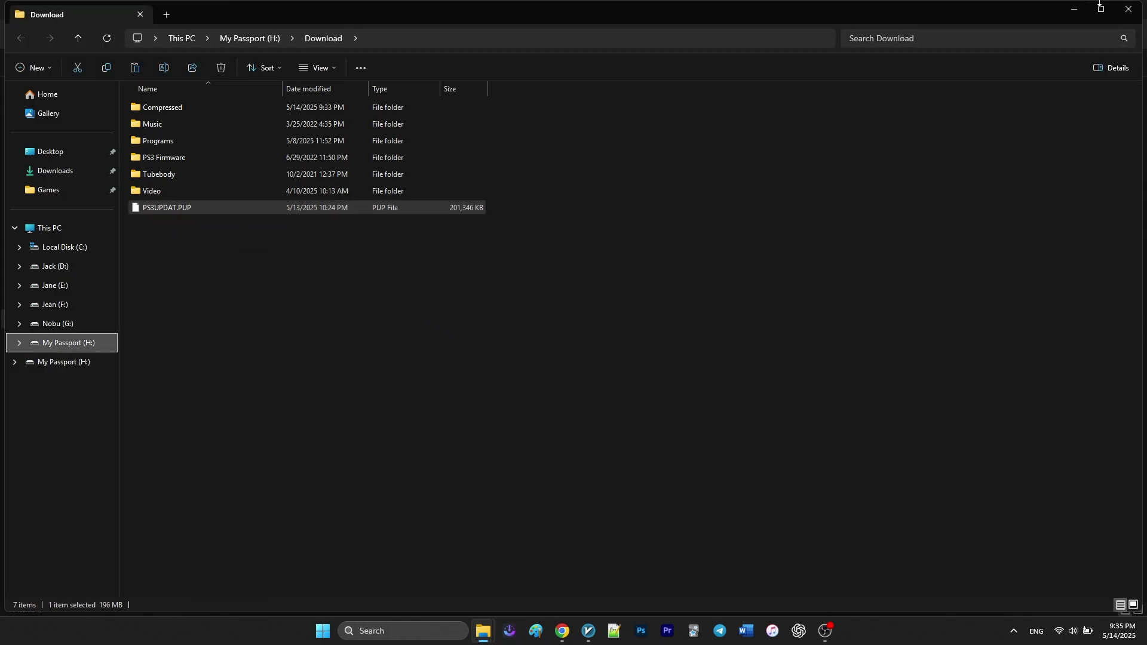
left_click(1066, 10)
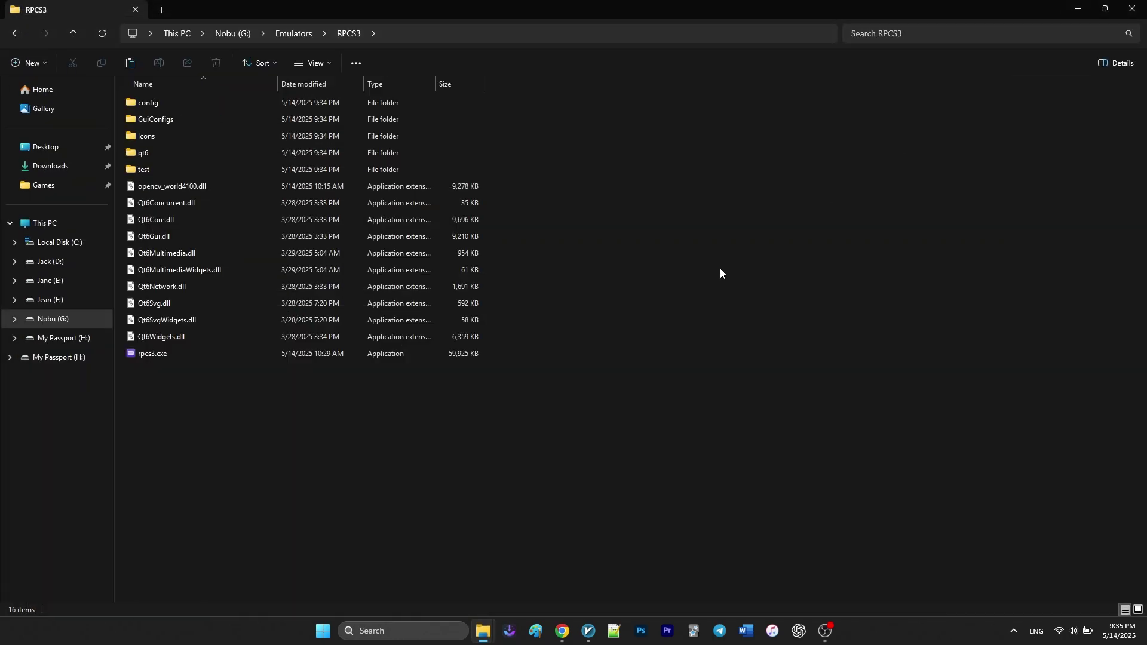
Launch rpcs3.exe, confirm the Quickstart guide was read, and continue to the empty game list
double_click(277, 359)
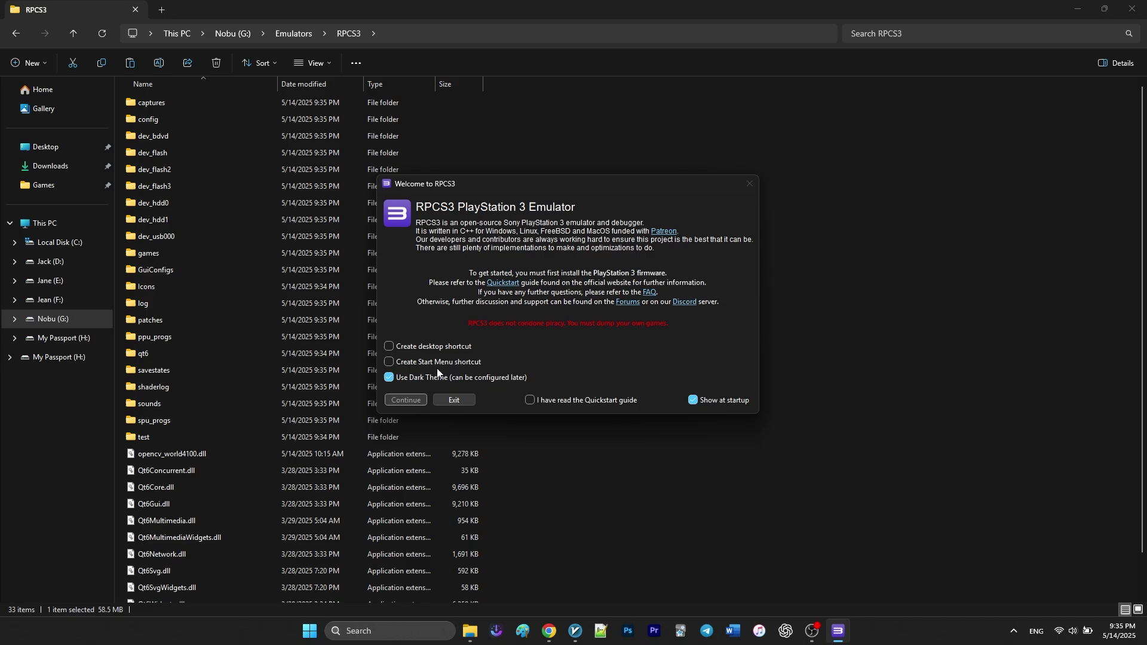
left_click(593, 395)
left_click(401, 400)
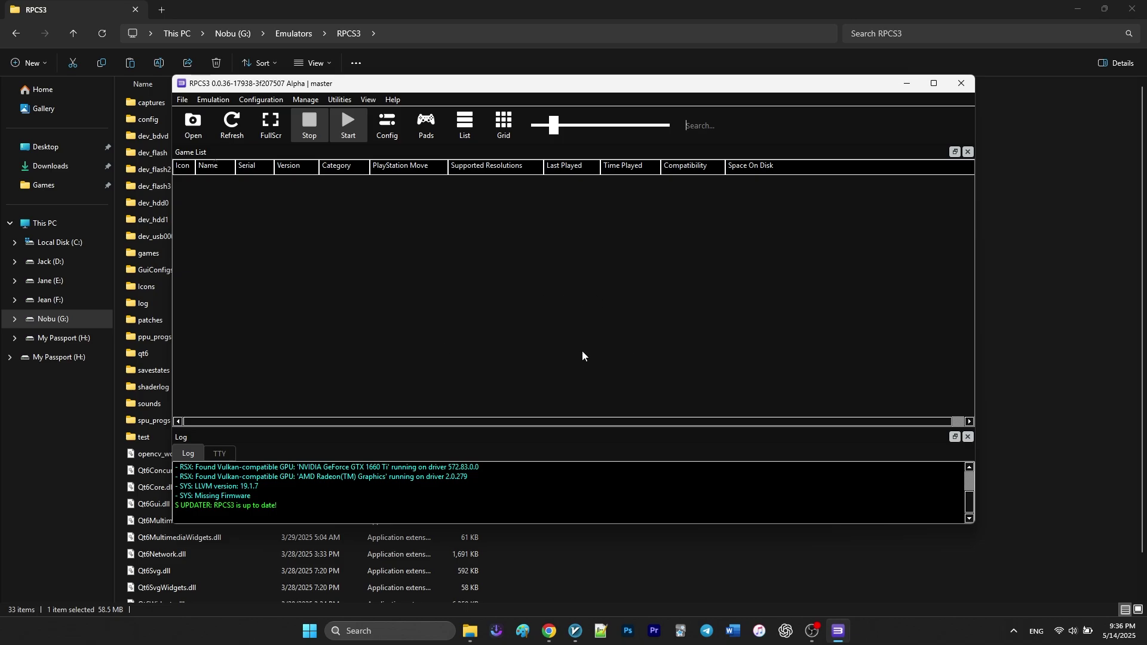
Install PS3 firmware 4.92 from PS3UPDAT.PUP through File > Install Firmware and dismiss the success message
left_click(934, 83)
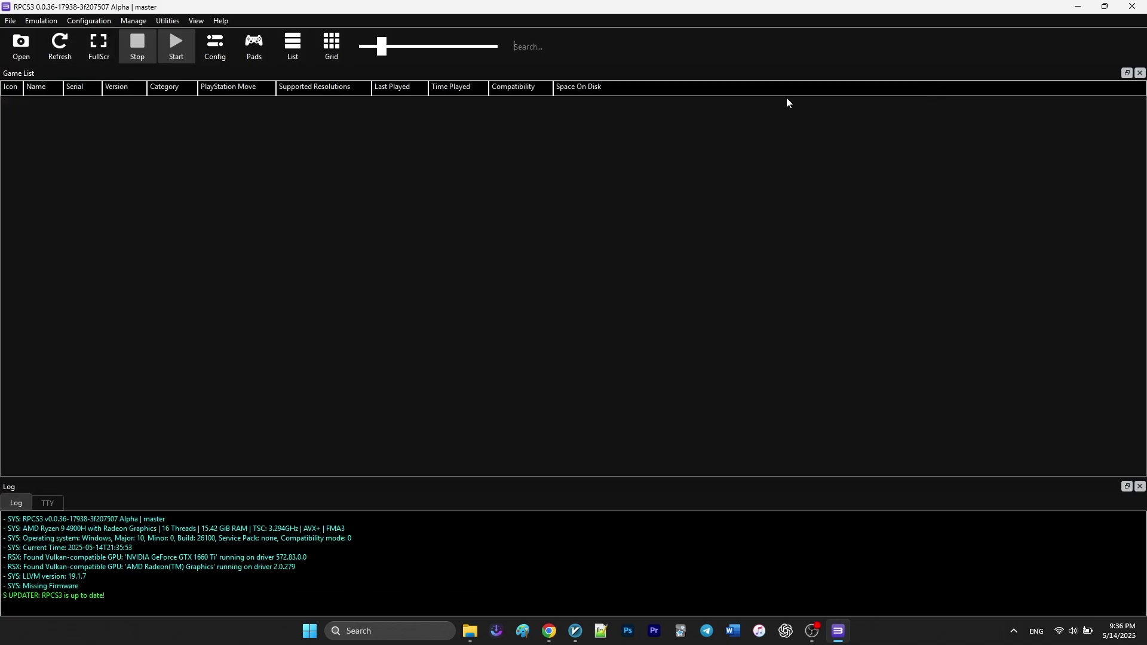
left_click(10, 21)
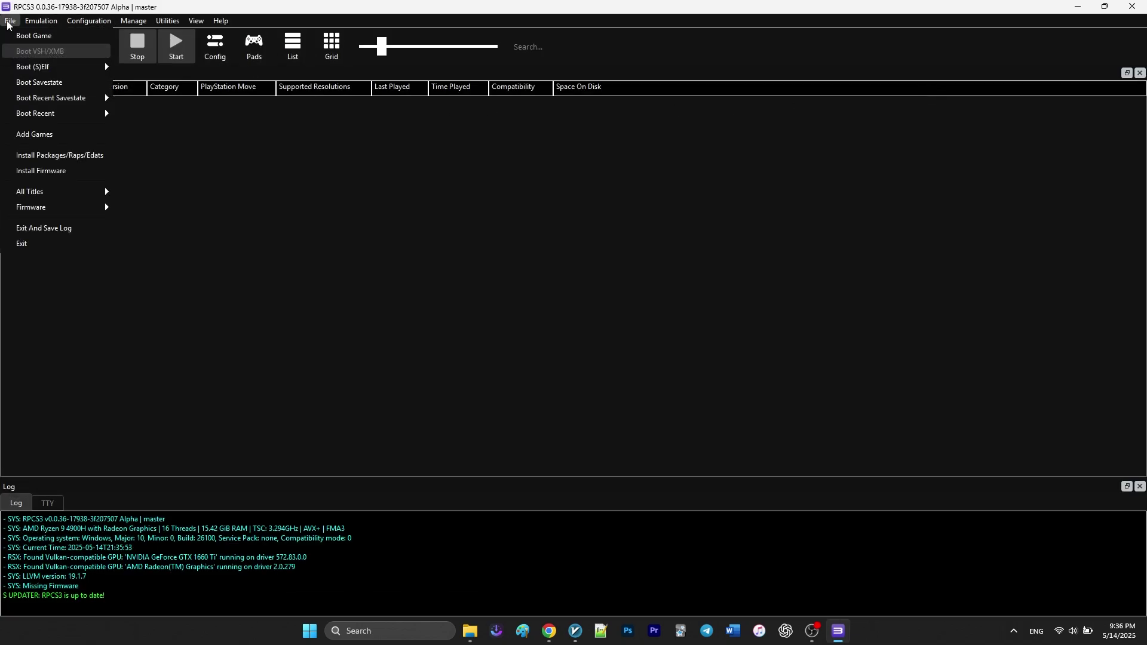
left_click(48, 171)
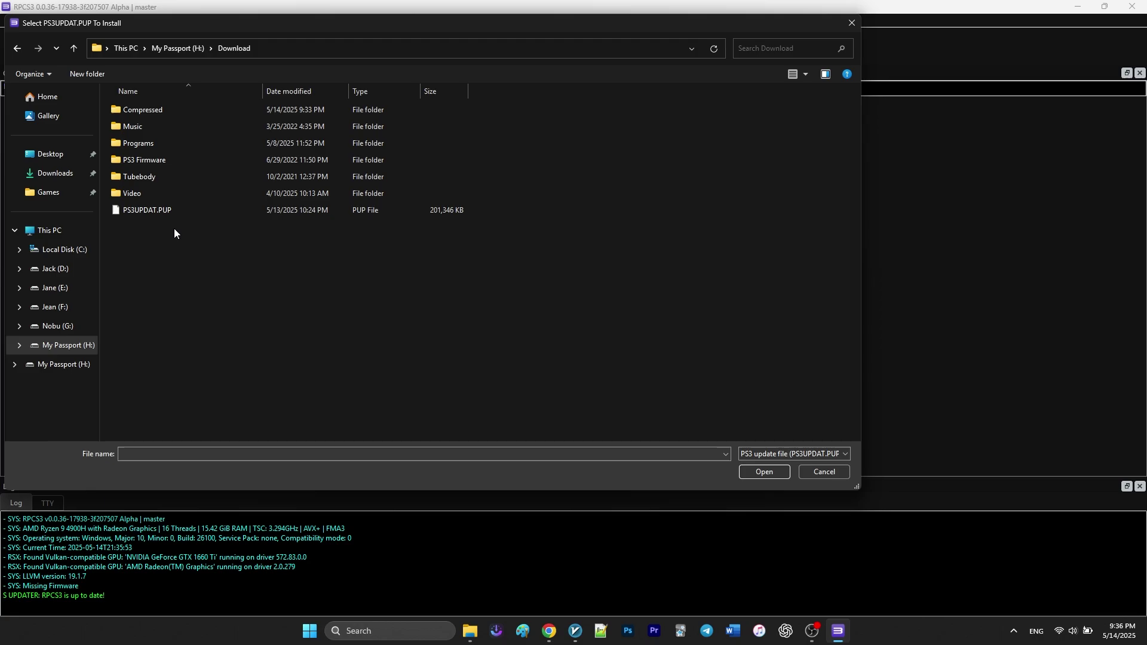
left_click(141, 210)
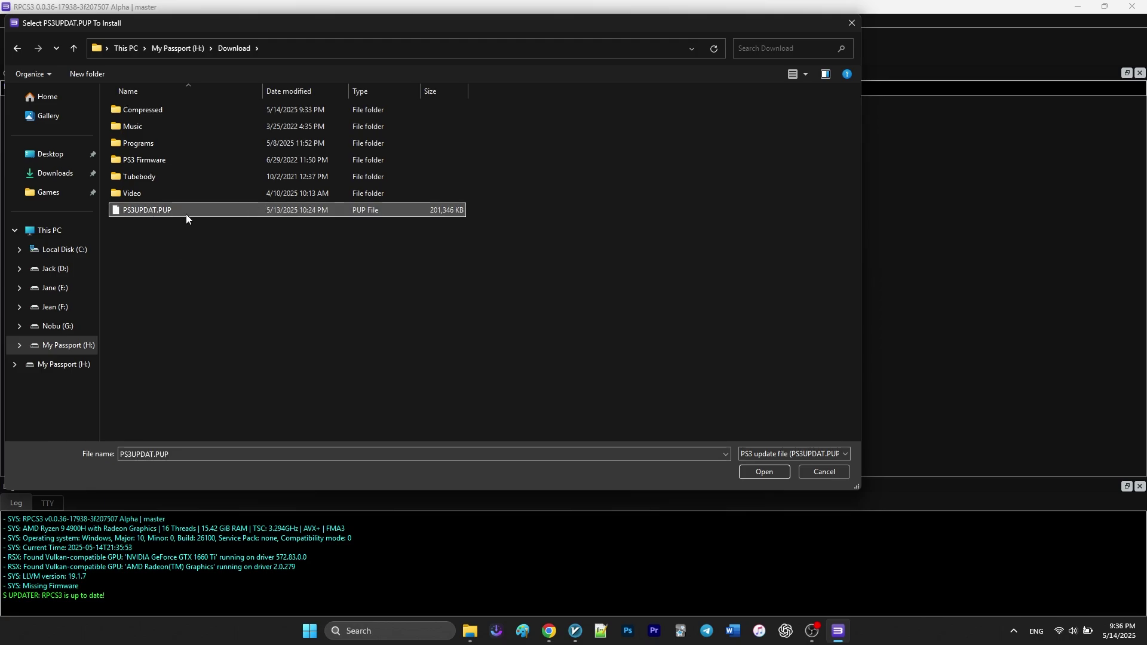
left_click(764, 472)
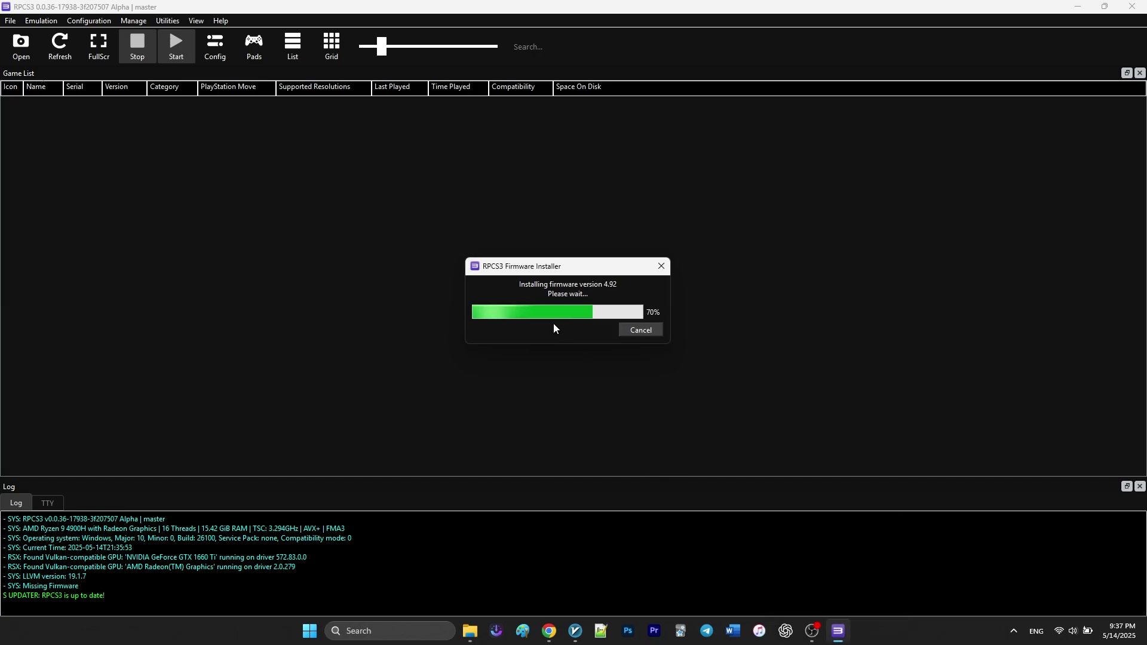
left_click(628, 332)
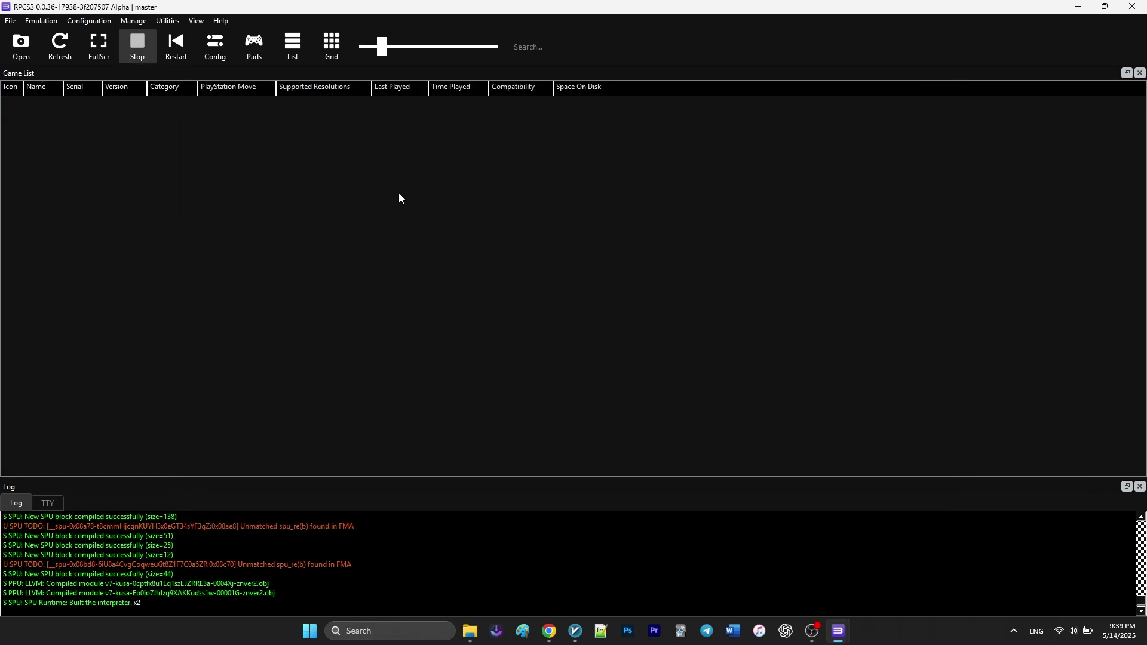
Save the Settings dialog unchanged, keeping Recompiler (LLVM) as the PPU and SPU decoder
left_click(219, 55)
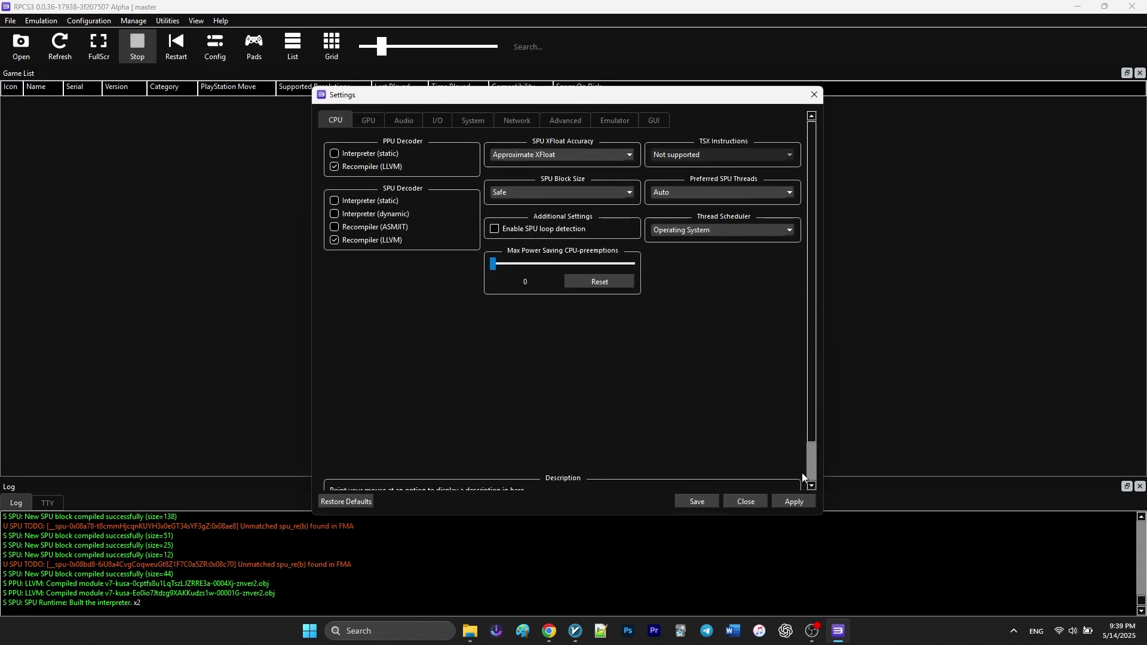
left_click(716, 504)
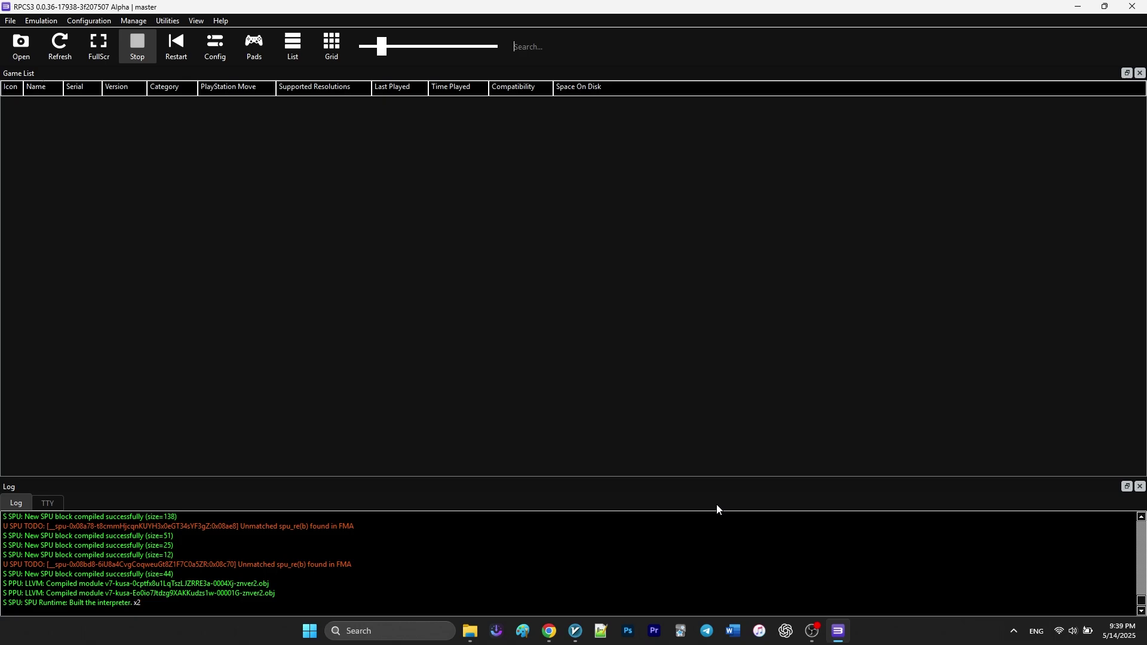
Cut the Infamous folder from G:\Emulators and paste it into RPCS3\games
left_click(1078, 7)
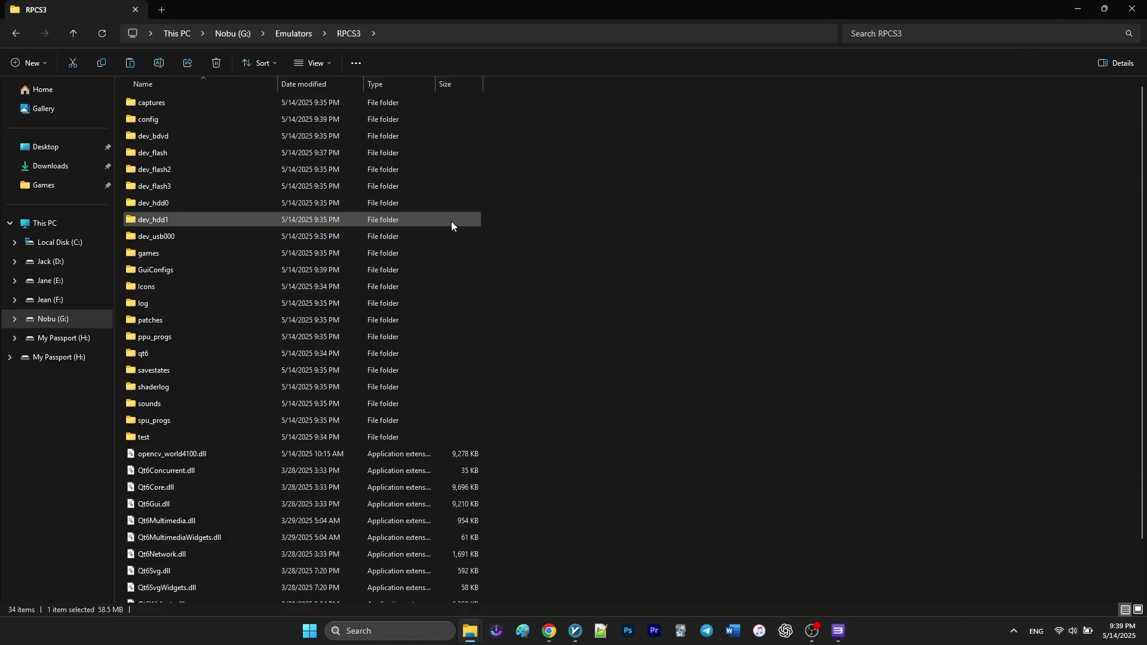
left_click(296, 34)
left_click(149, 107)
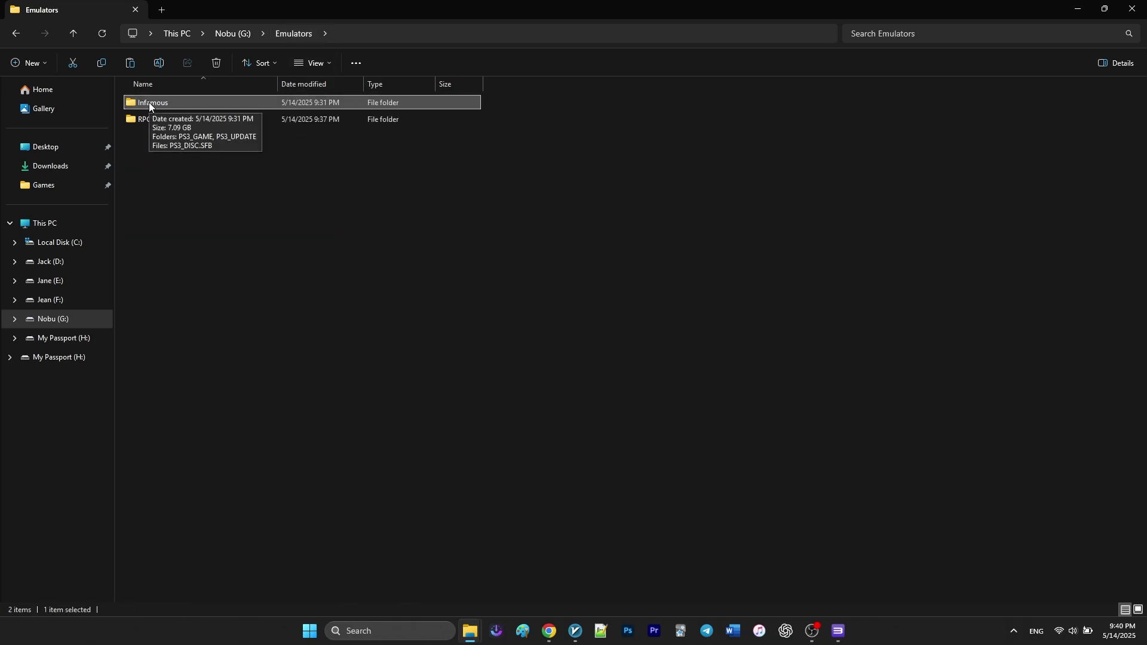
double_click(149, 102)
right_click(149, 102)
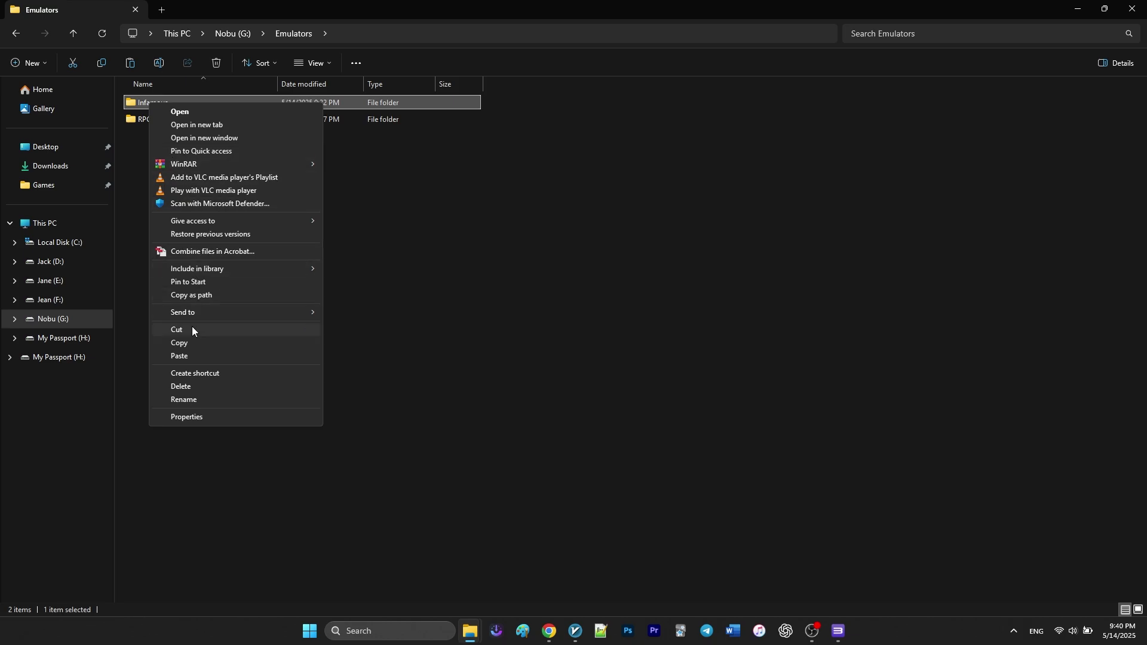
left_click(192, 326)
double_click(155, 117)
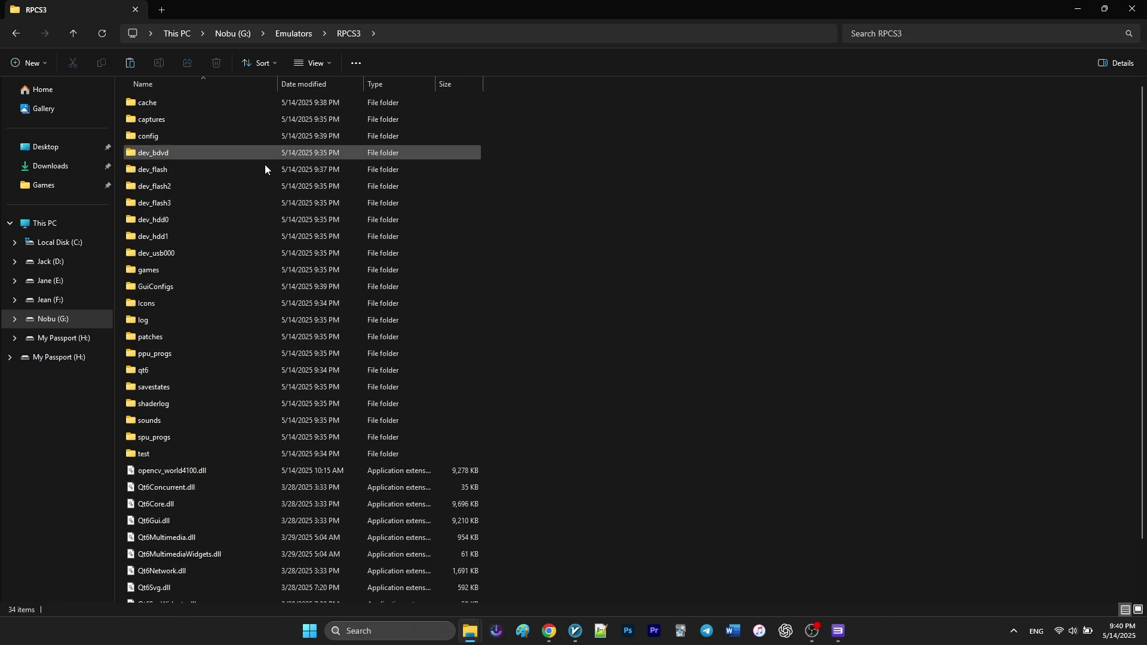
double_click(178, 273)
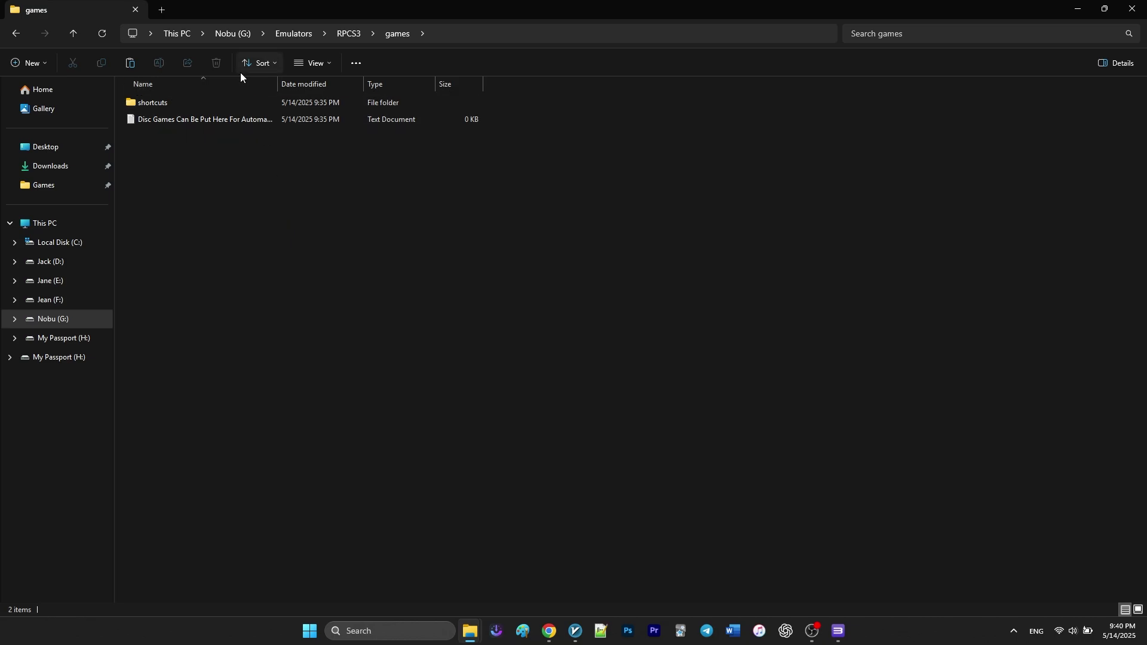
left_click_drag(278, 79, 383, 72)
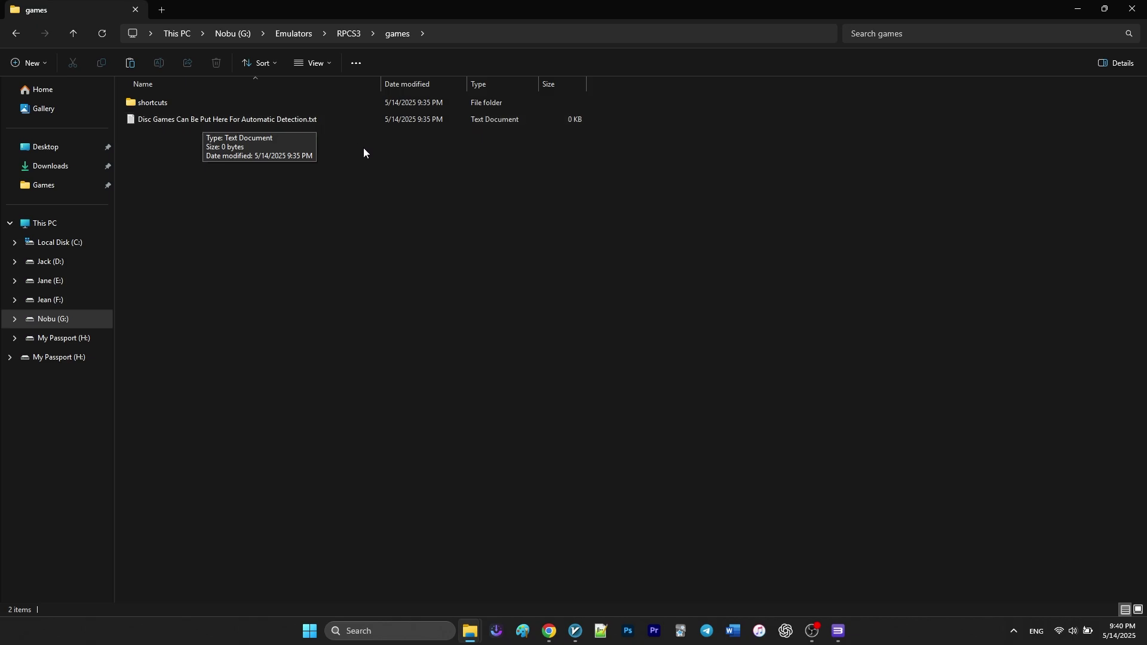
right_click(286, 211)
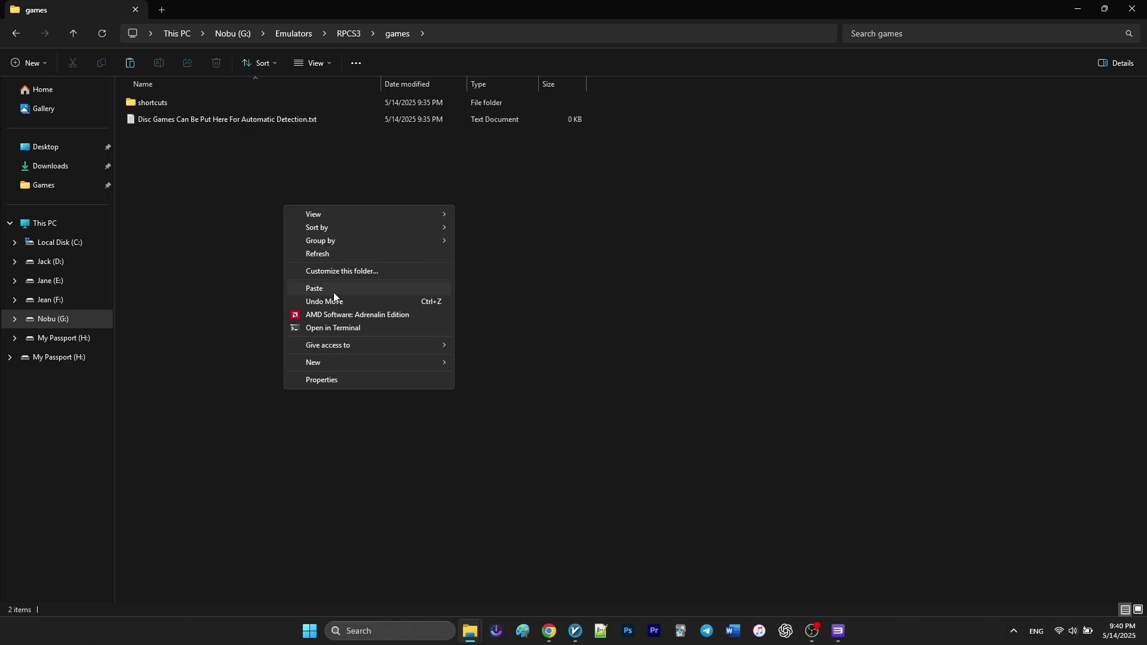
left_click(328, 286)
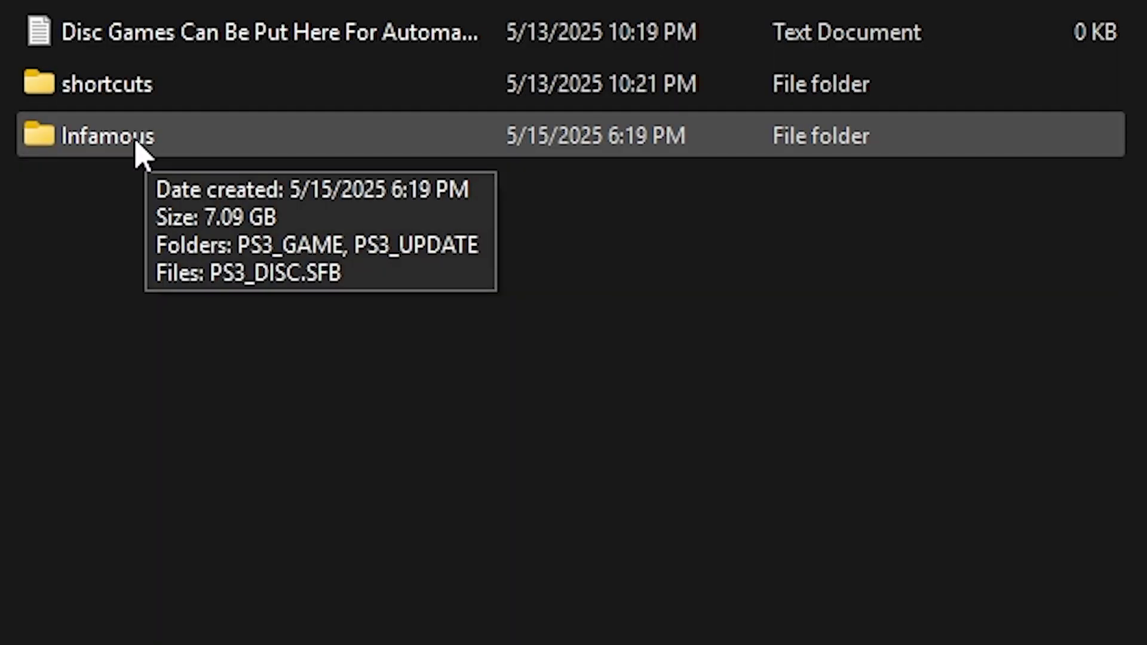
Check that Infamous holds PS3_GAME, PS3_UPDATE and PS3_DISC.SFB, then return to the RPCS3 folder
double_click(136, 143)
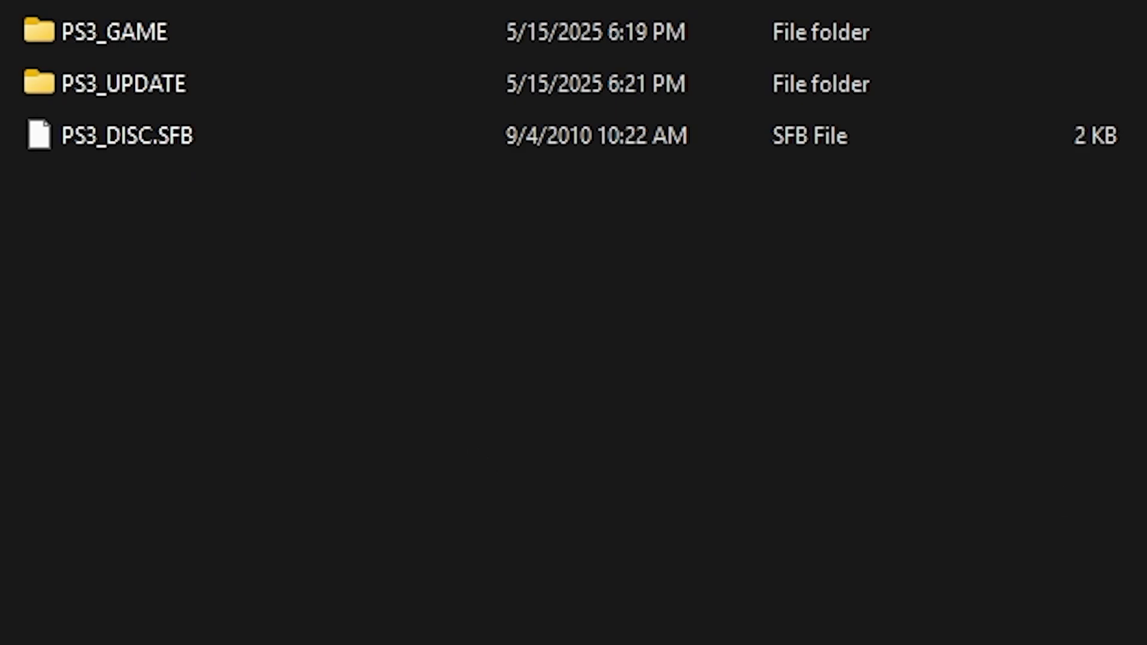
key("alt+Left")
left_click(1063, 333)
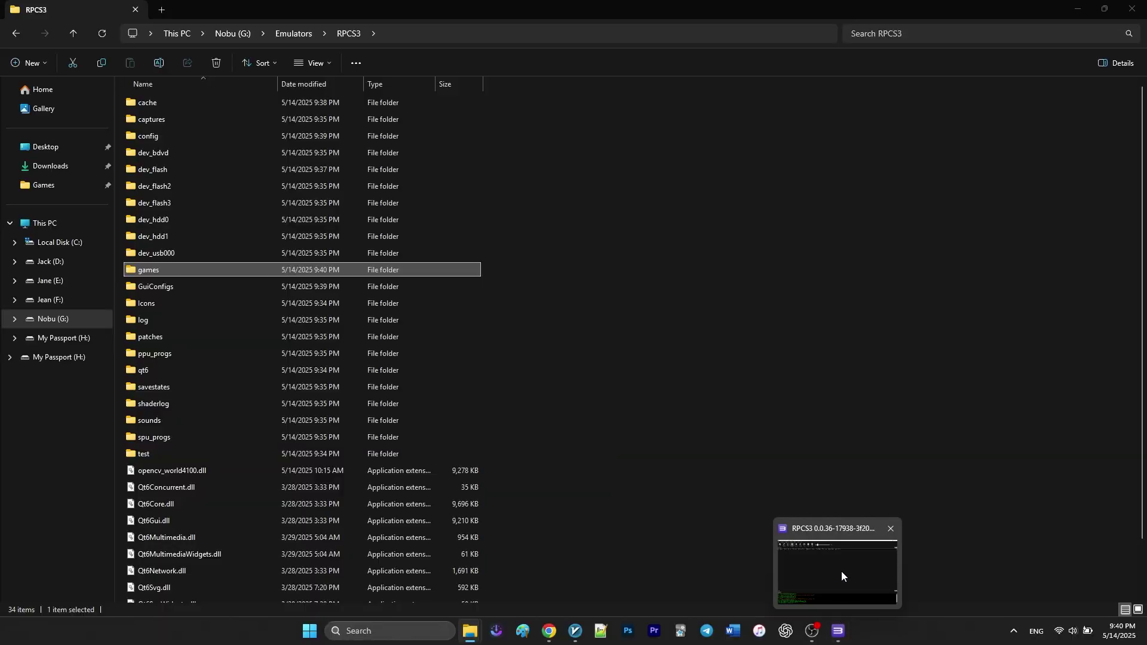
Refresh RPCS3's game list to detect inFamous (BCES00609), show it as a large-icon grid, then close RPCS3
left_click(841, 571)
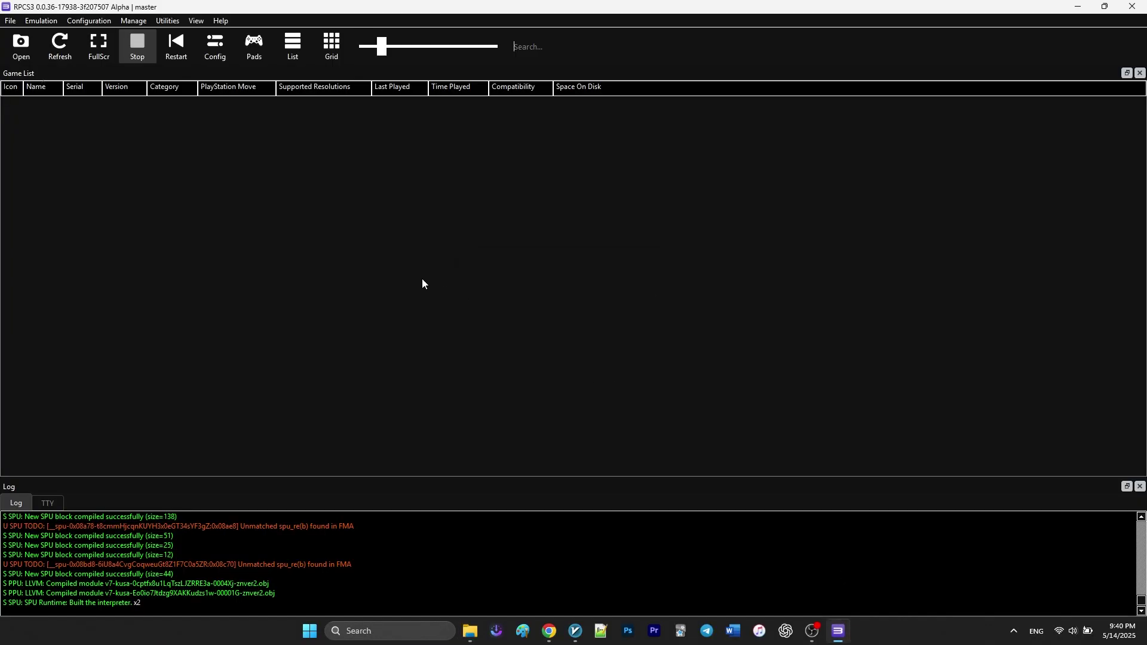
left_click(60, 47)
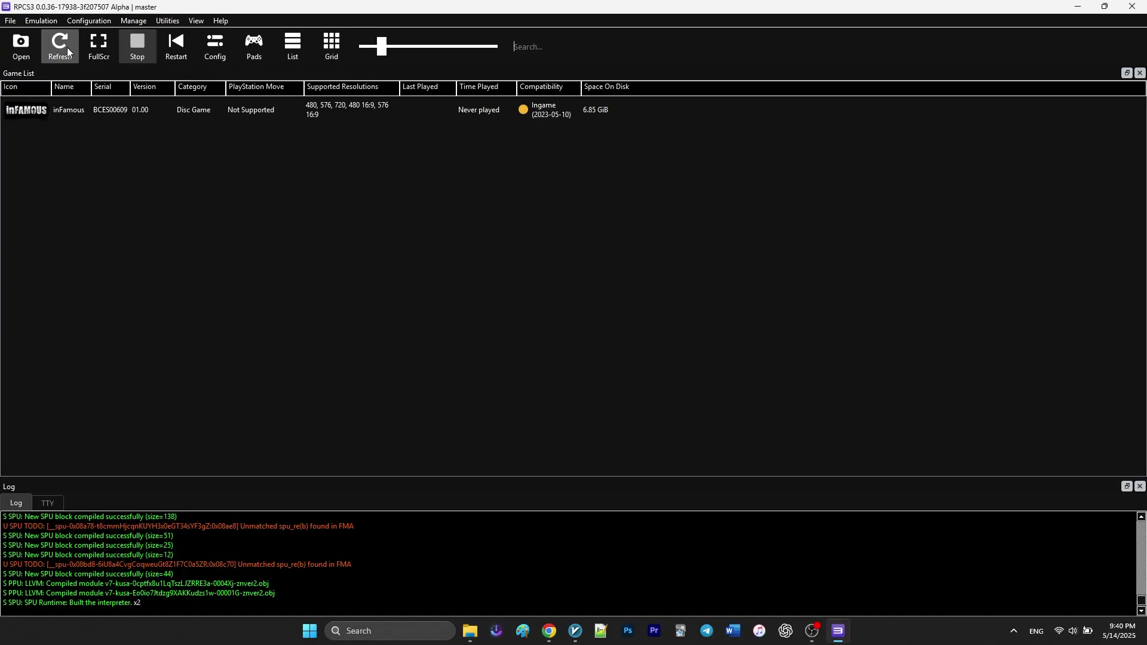
left_click(321, 57)
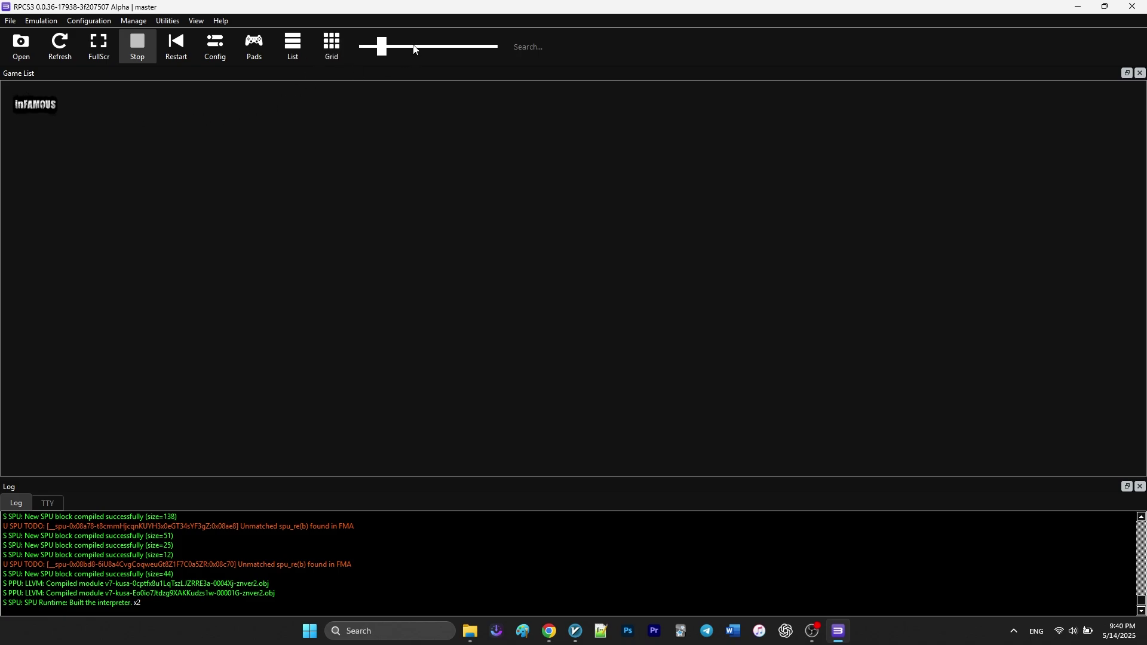
left_click_drag(383, 49, 460, 51)
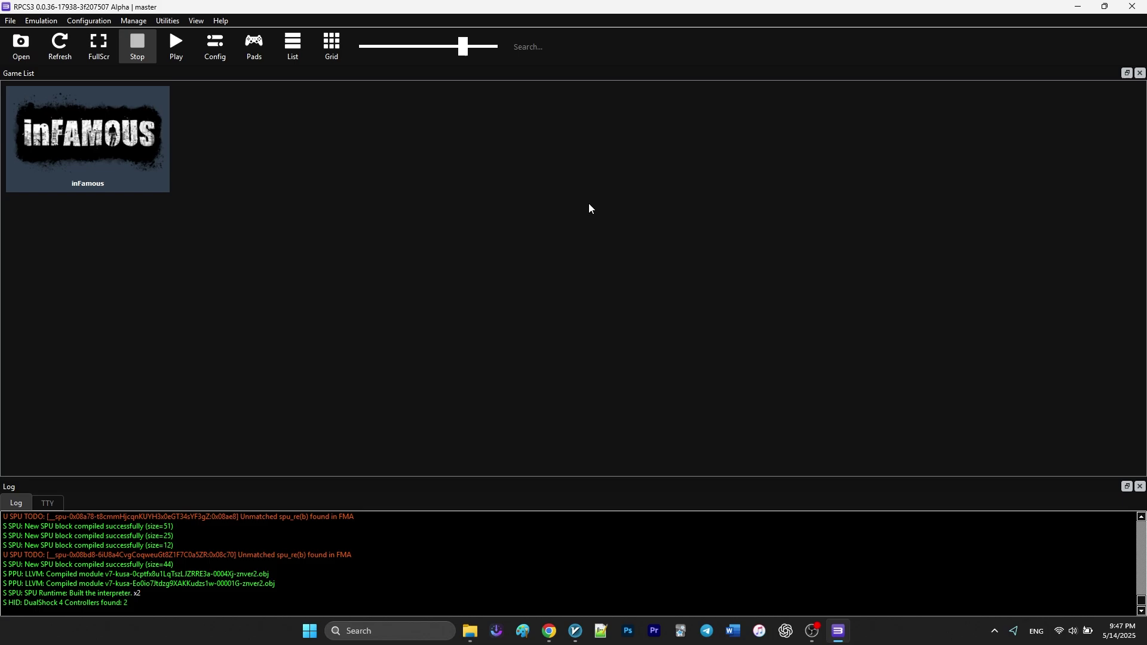
left_click(1131, 7)
Change showDebugTab from false to true in GuiConfigs\CurrentSettings.ini, save it, and return to G:\Emulators\RPCS3
scroll(755, 430, "up", 2)
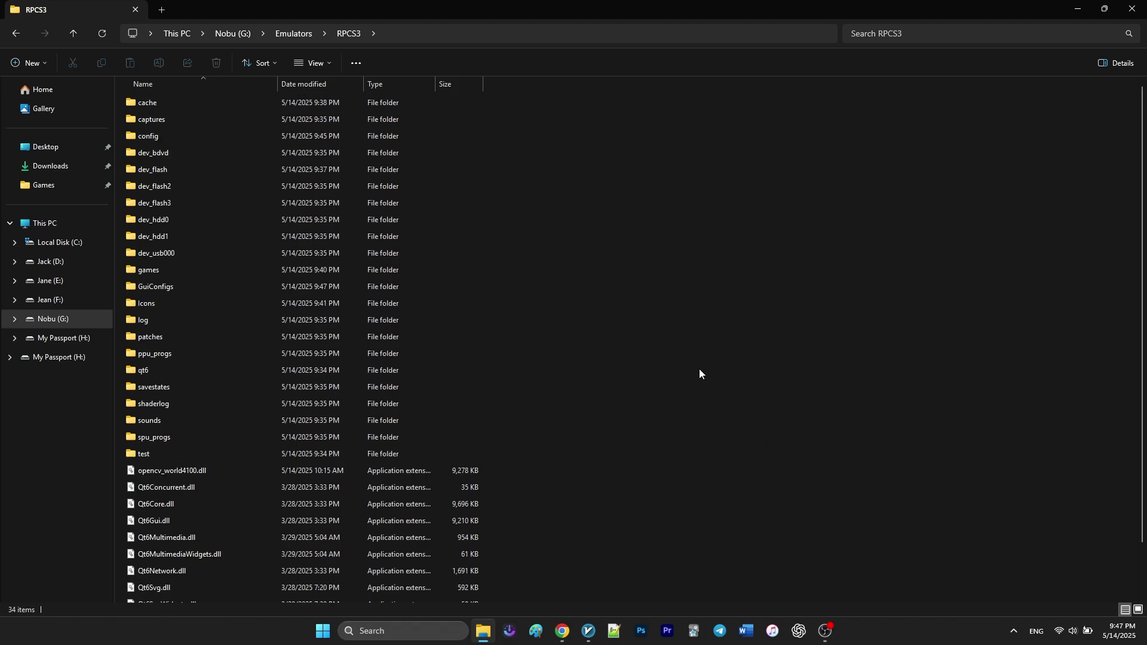
double_click(211, 288)
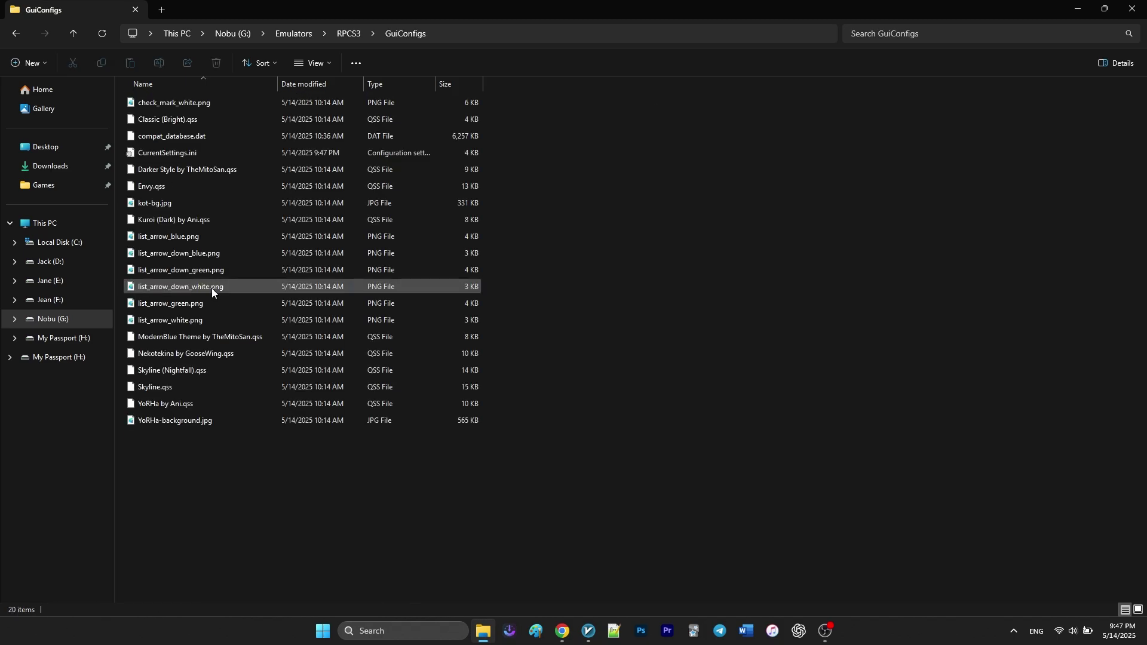
left_click(171, 153)
double_click(171, 153)
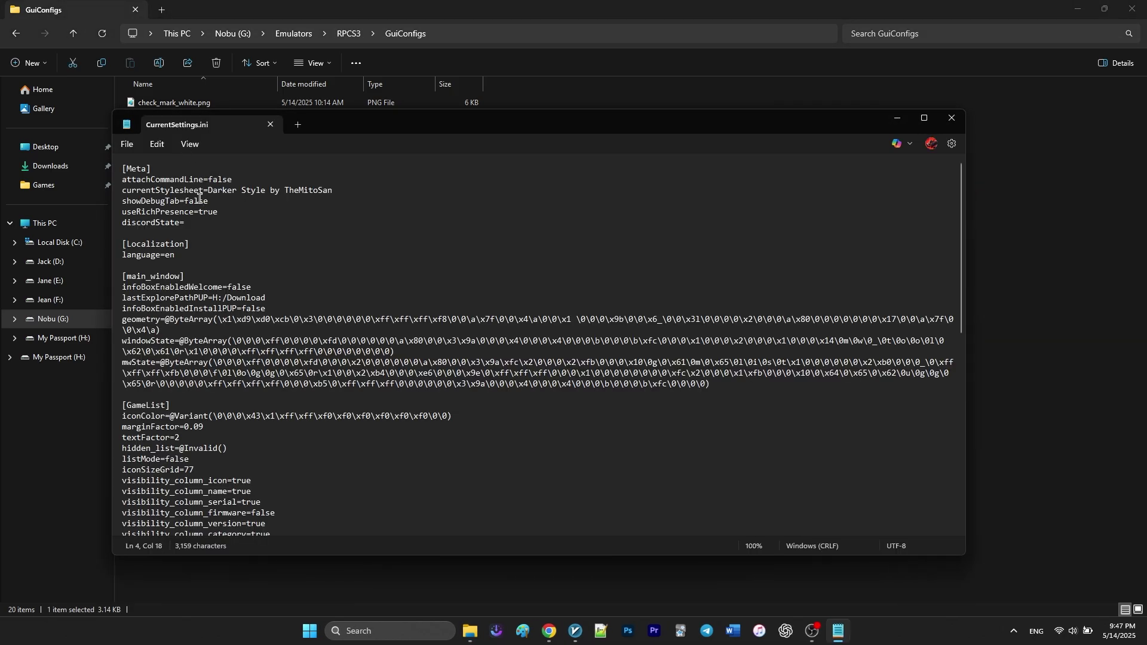
double_click(199, 201)
type("tru")
left_click(127, 144)
left_click(145, 239)
left_click(959, 118)
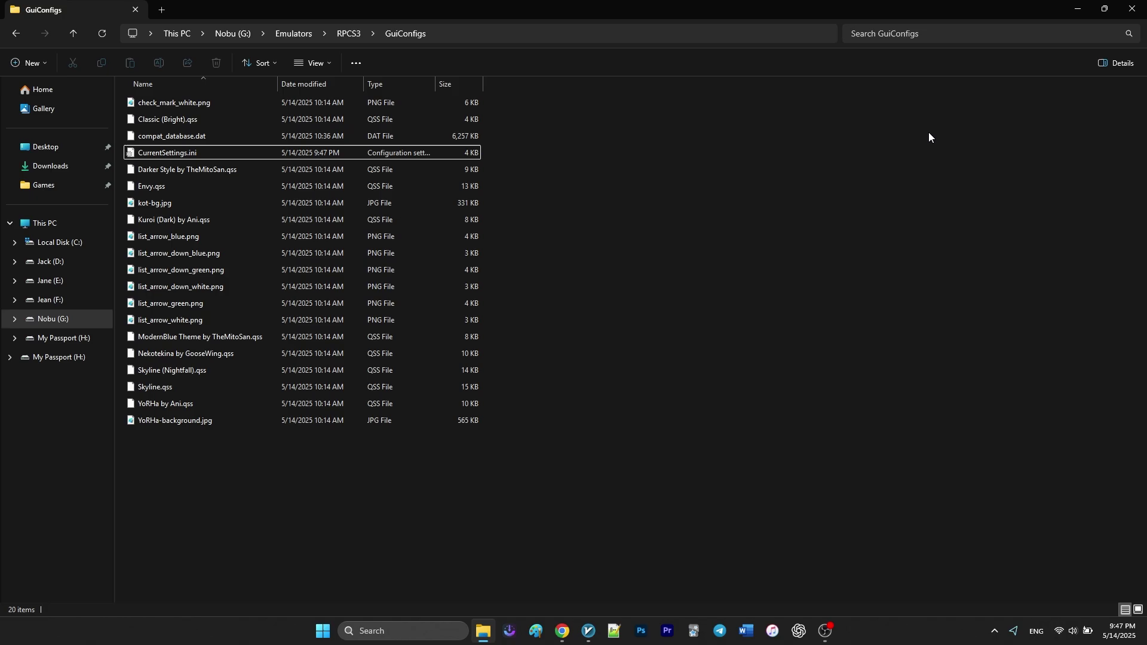
left_click(349, 34)
scroll(606, 331, "down", 2)
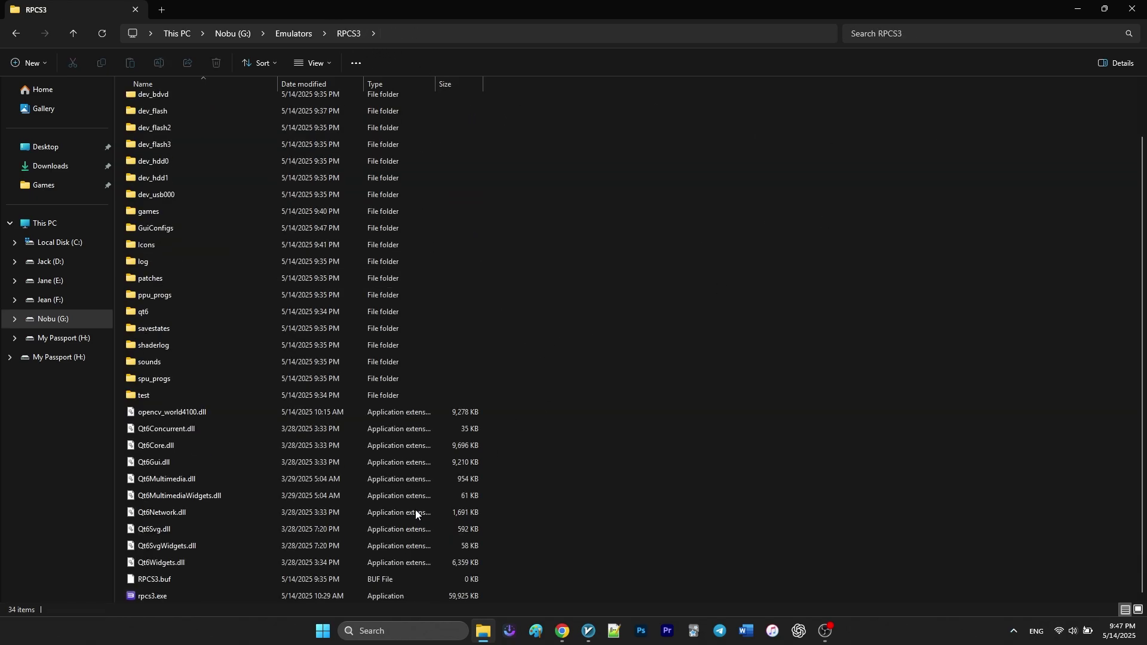
Launch RPCS3 and briefly open, then close, the global emulator settings
double_click(274, 596)
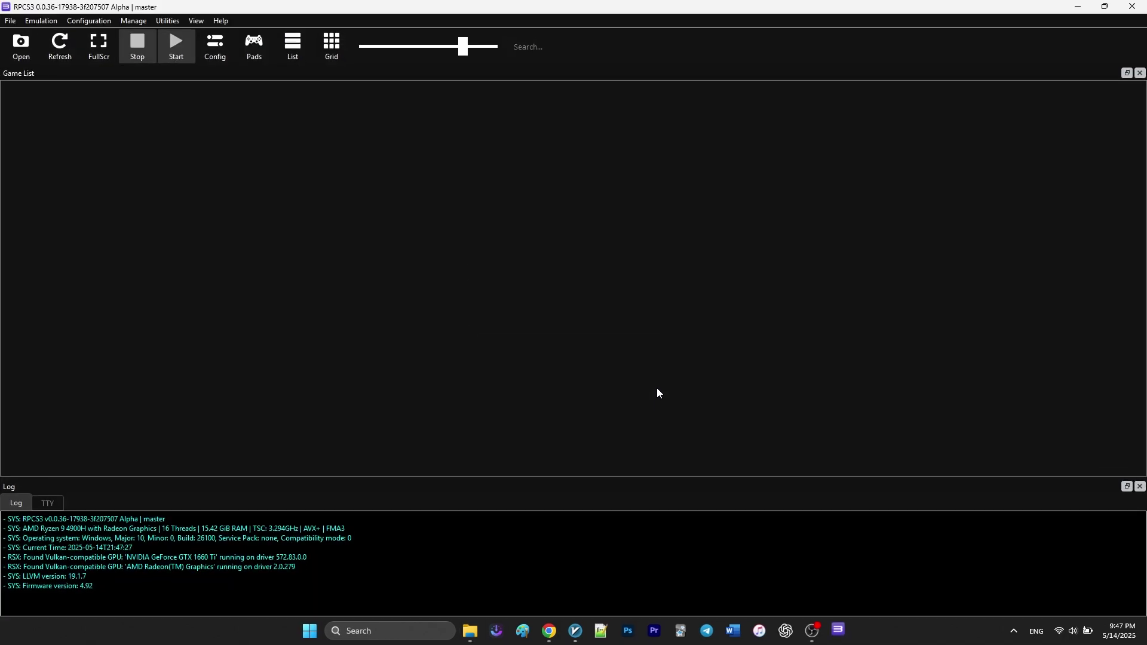
left_click(215, 45)
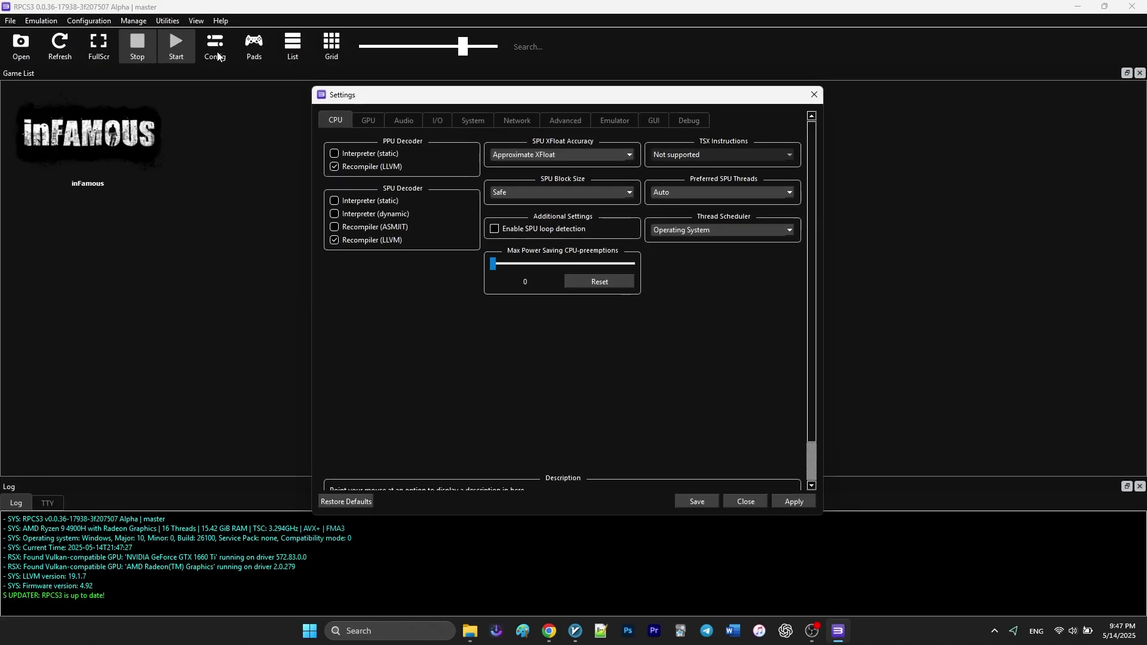
left_click(814, 94)
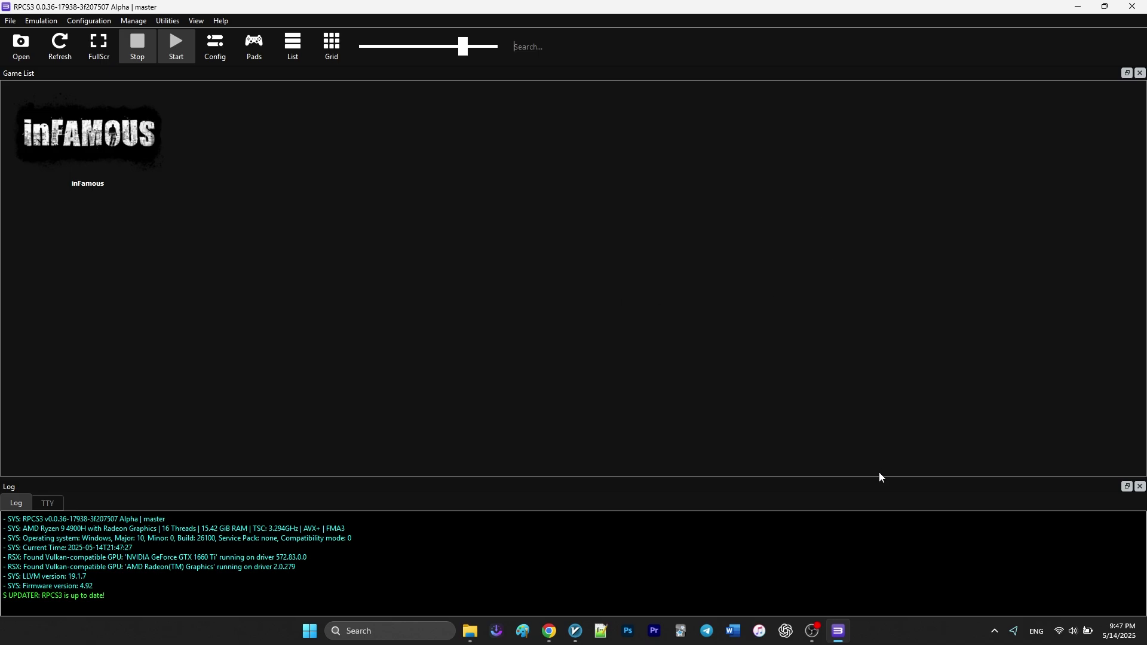
Create an inFamous custom configuration from global settings with SPU XFloat Accuracy set to Accurate XFloat
right_click(85, 157)
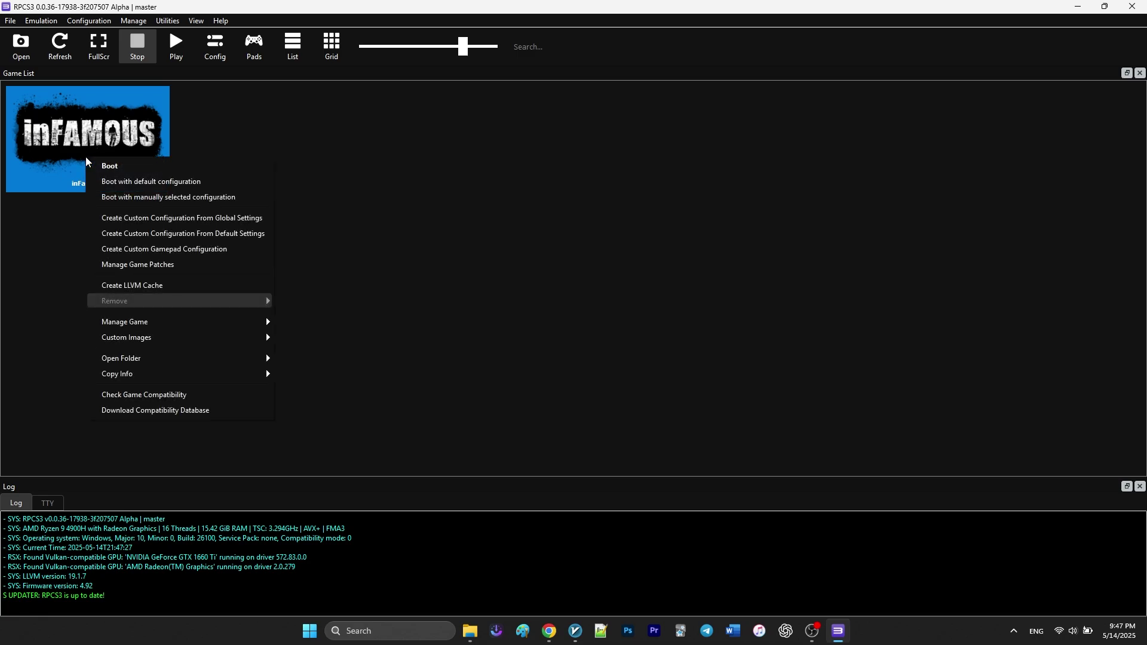
left_click(113, 218)
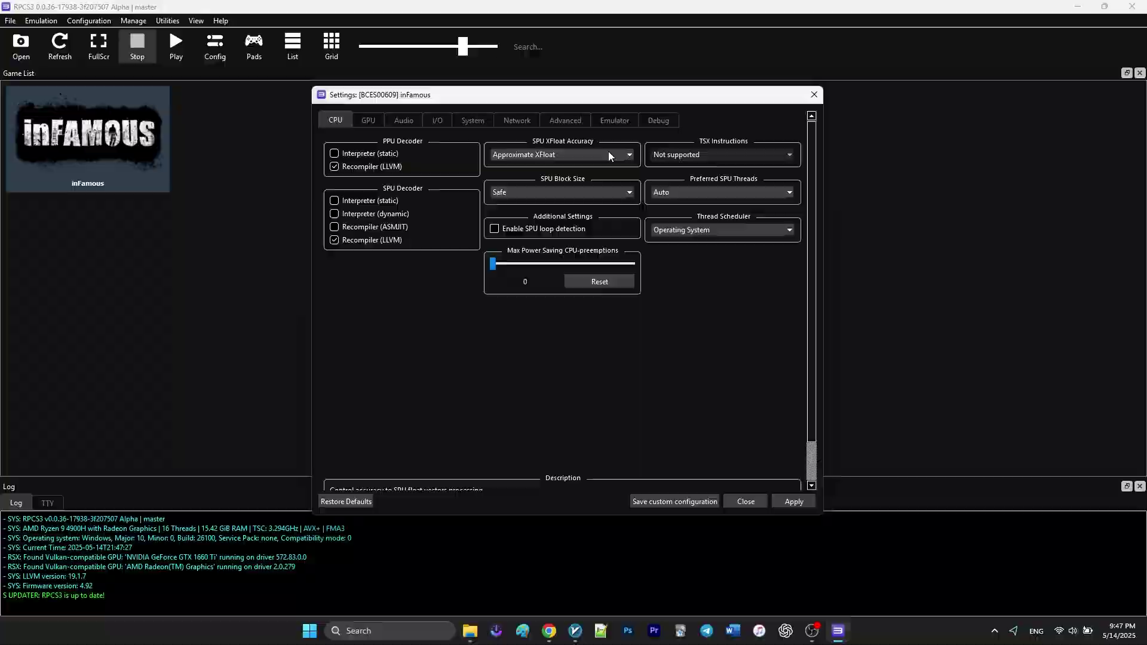
left_click(608, 154)
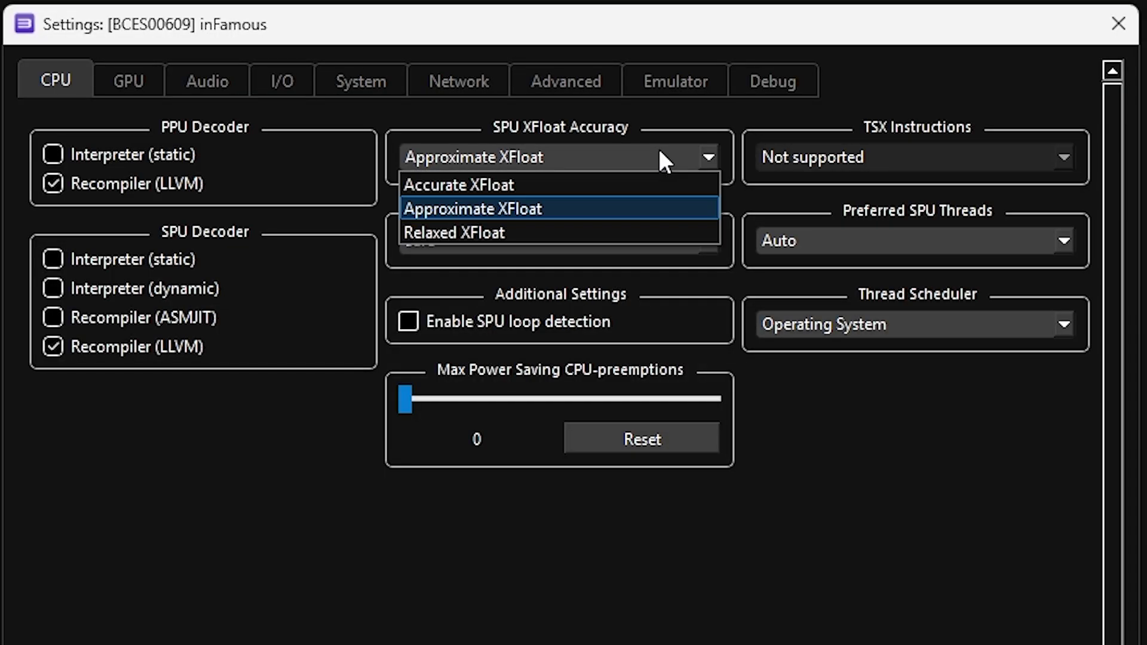
left_click(616, 184)
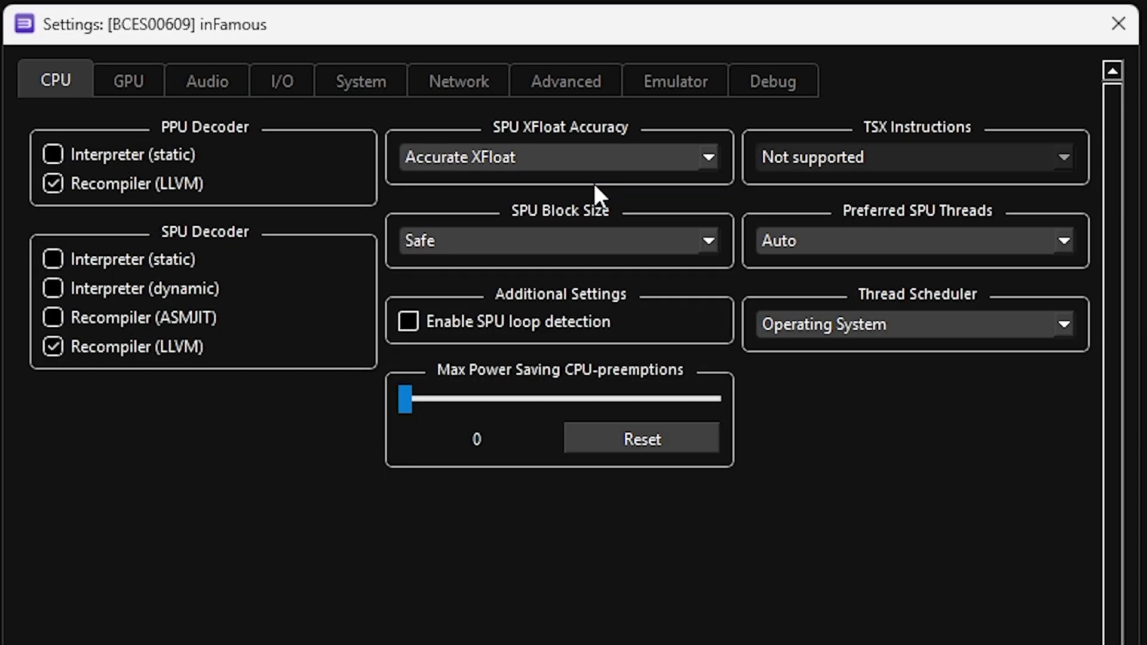
Set inFamous's ZCULL accuracy to Relaxed (Fastest) and turn on Multithreaded RSX
left_click(150, 82)
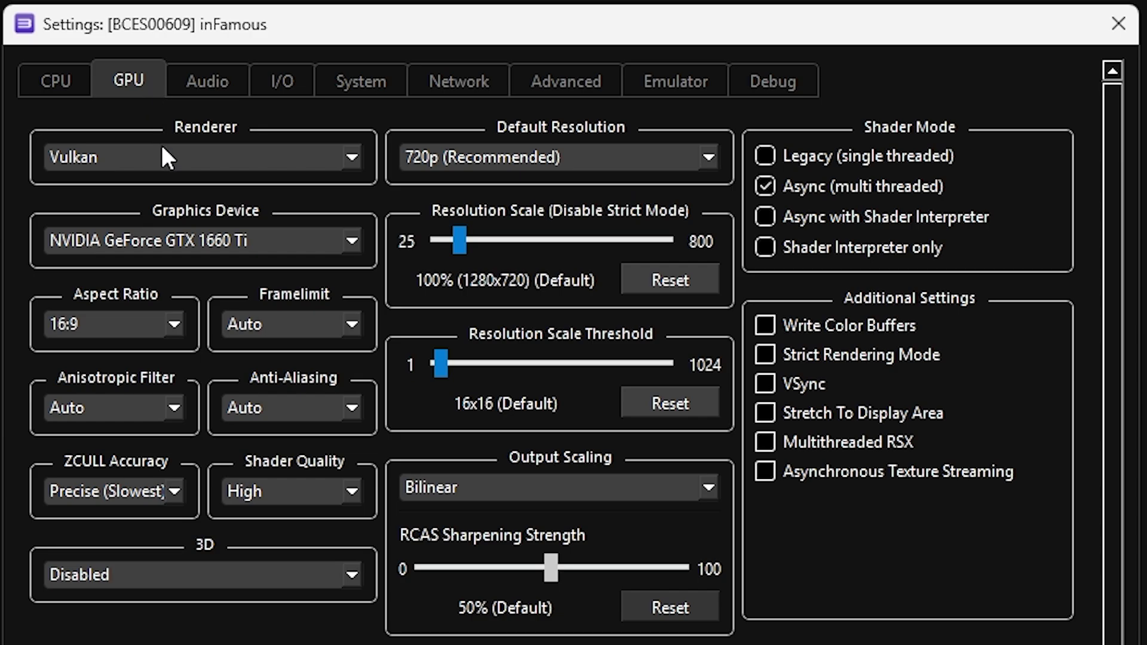
left_click(161, 492)
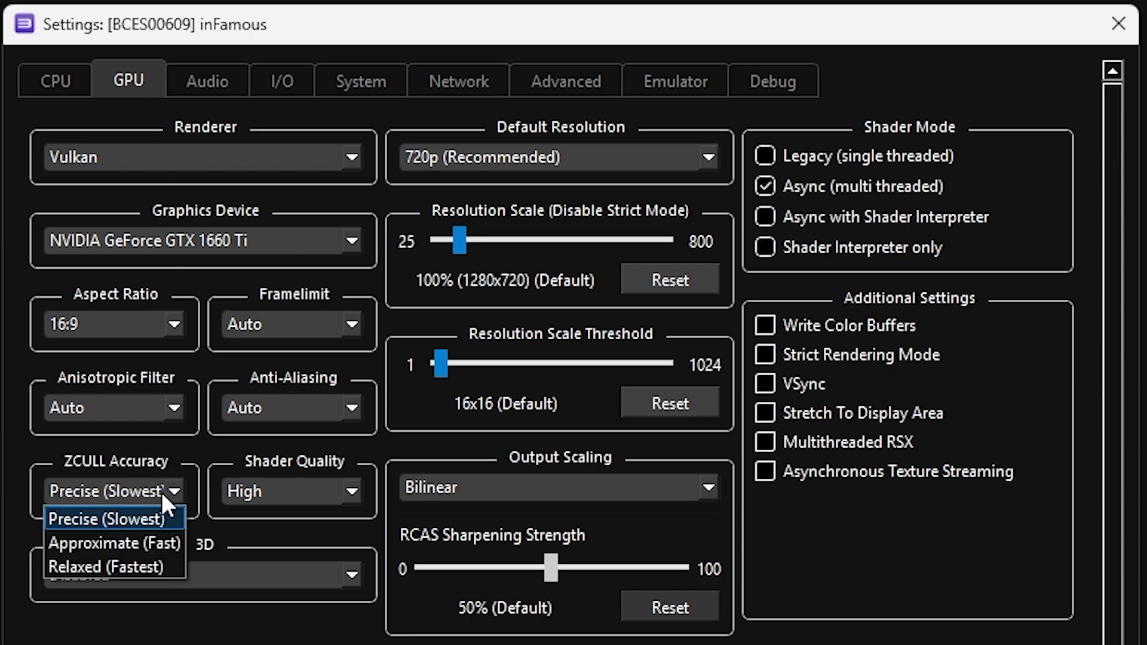
left_click(150, 563)
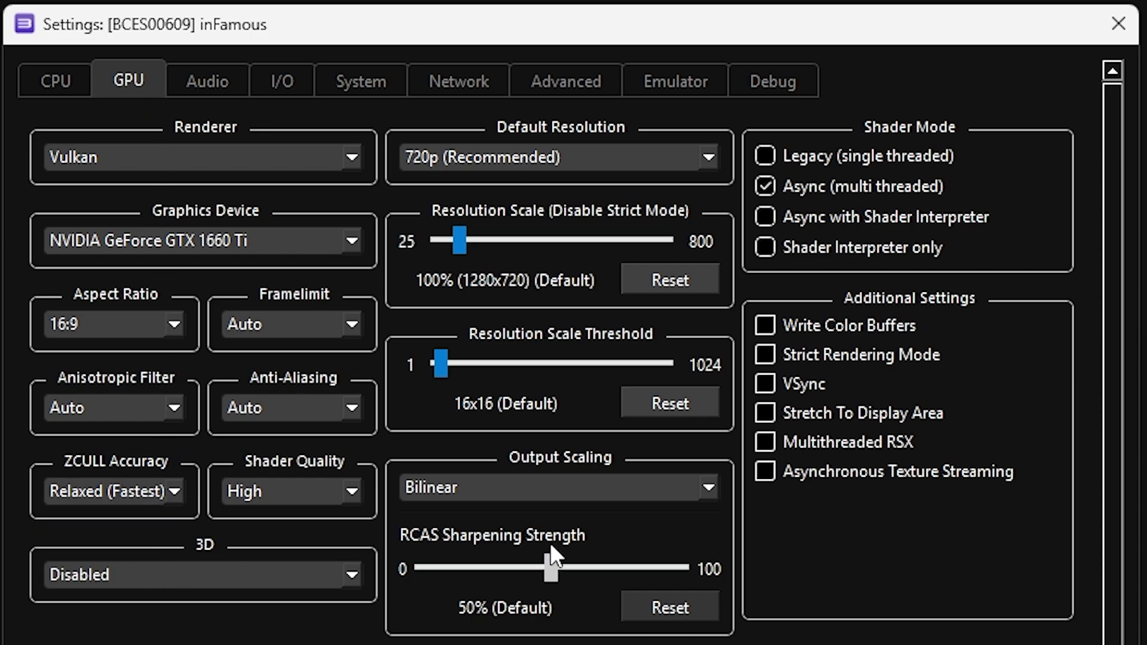
left_click(819, 442)
Raise the resolution scale to 150% (1920x1080) and set the threshold to 256x256
left_click_drag(465, 246, 477, 248)
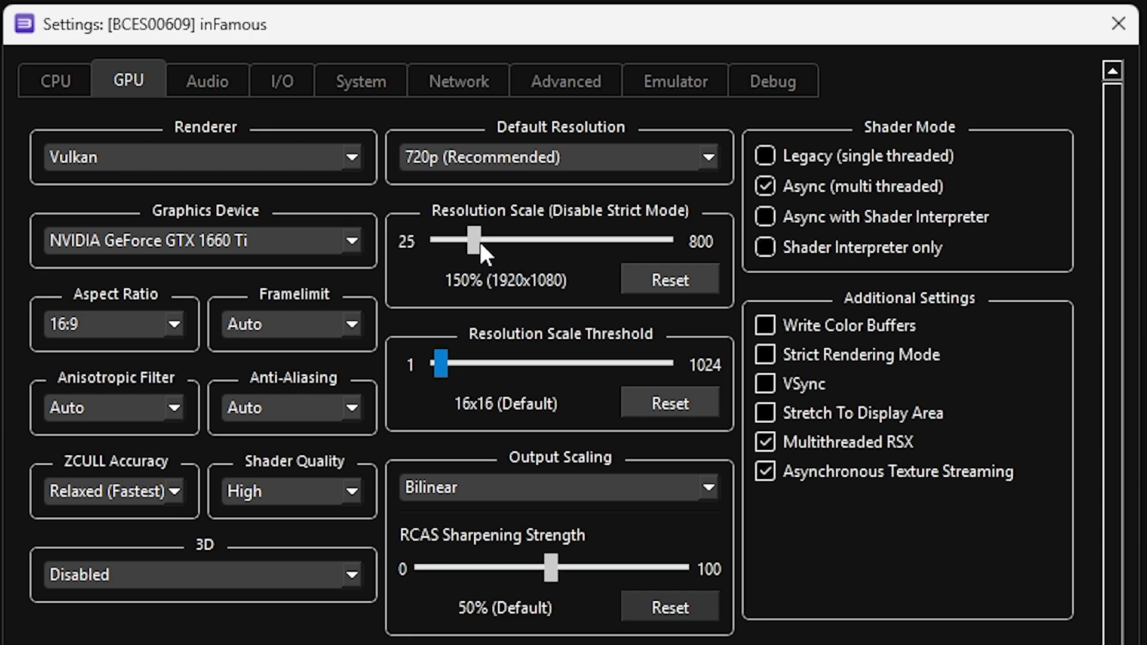
left_click_drag(449, 362, 492, 369)
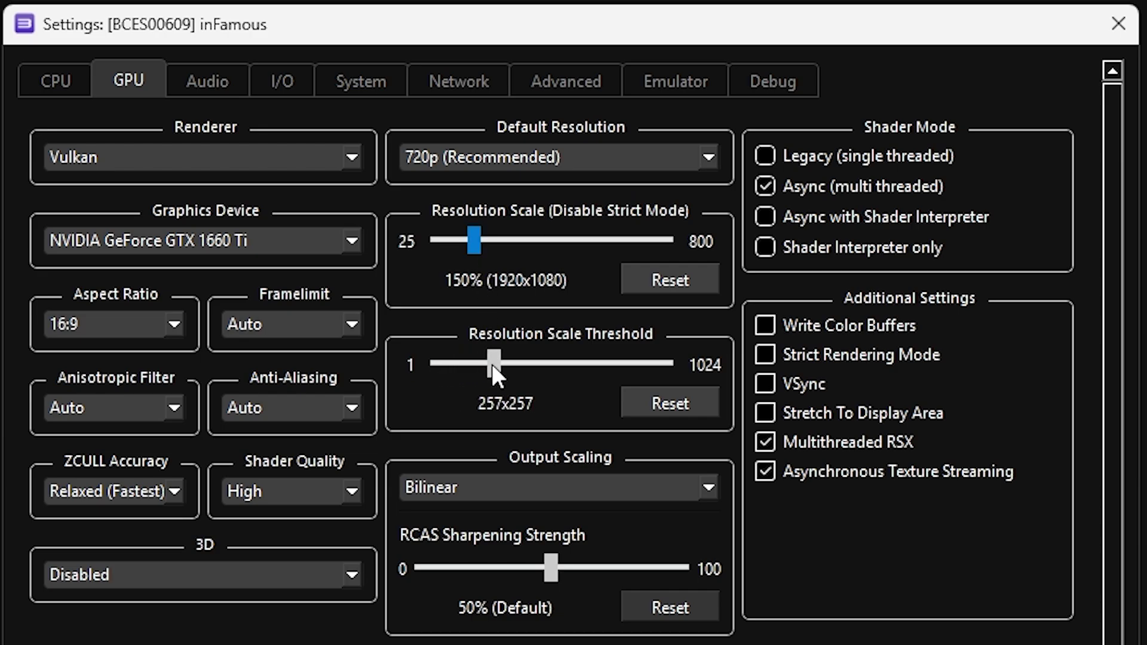
key("Left")
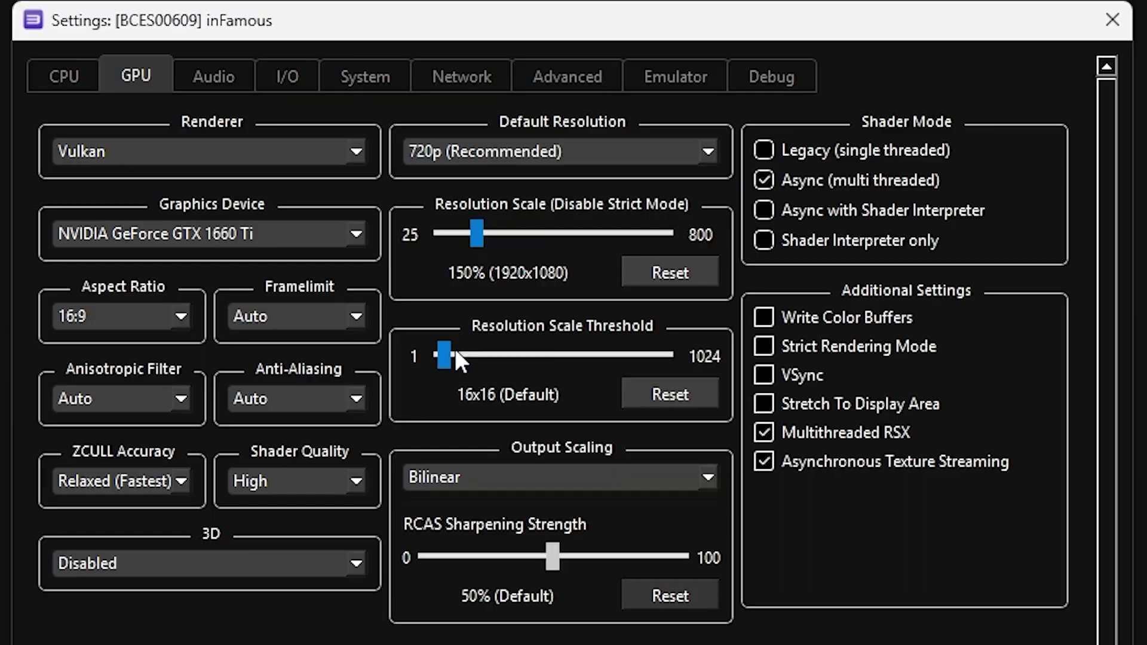
left_click_drag(454, 348, 496, 357)
key("Left")
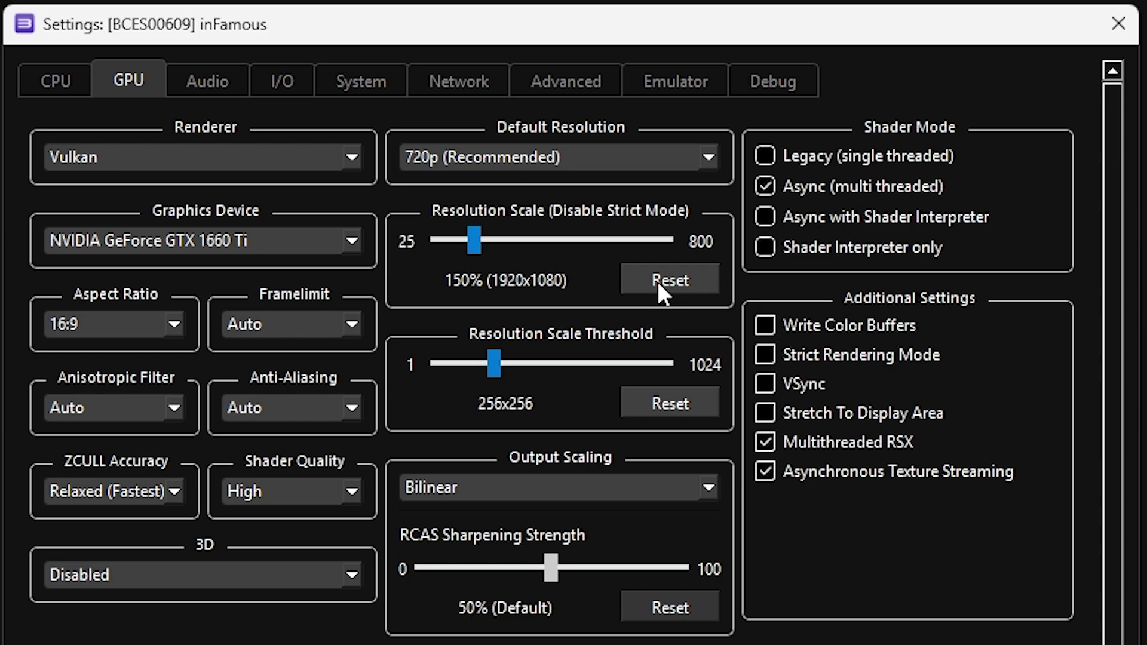
Reset resolution scale and threshold, then use FidelityFX Super Resolution 1 with 60% RCAS sharpening
left_click(657, 282)
left_click(665, 402)
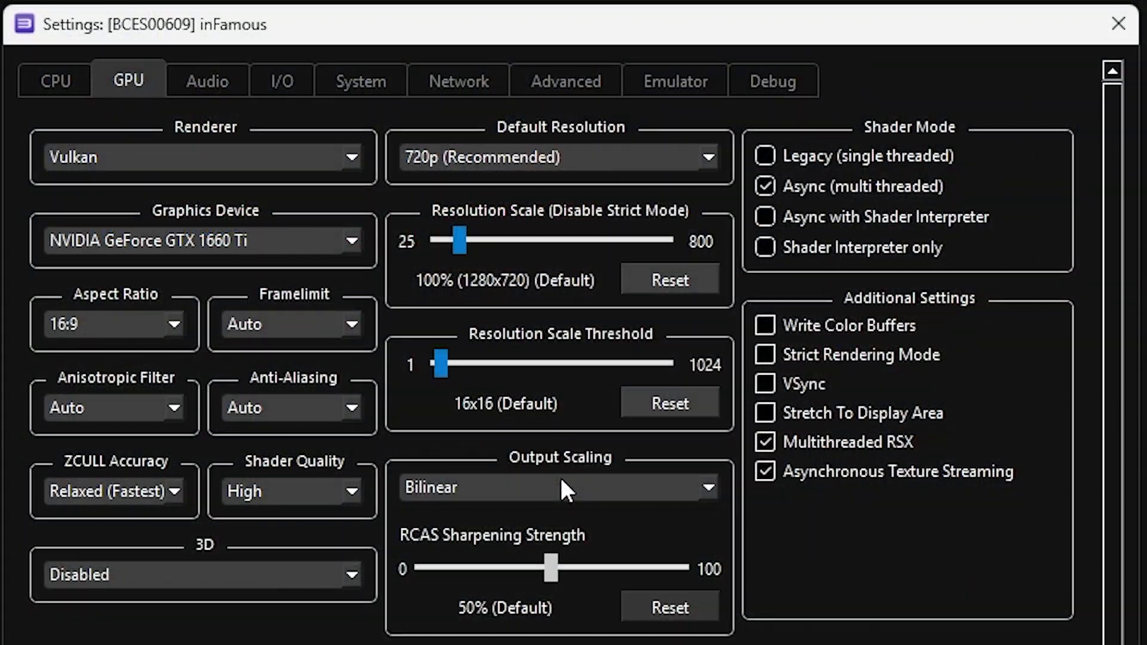
left_click(561, 481)
left_click(539, 559)
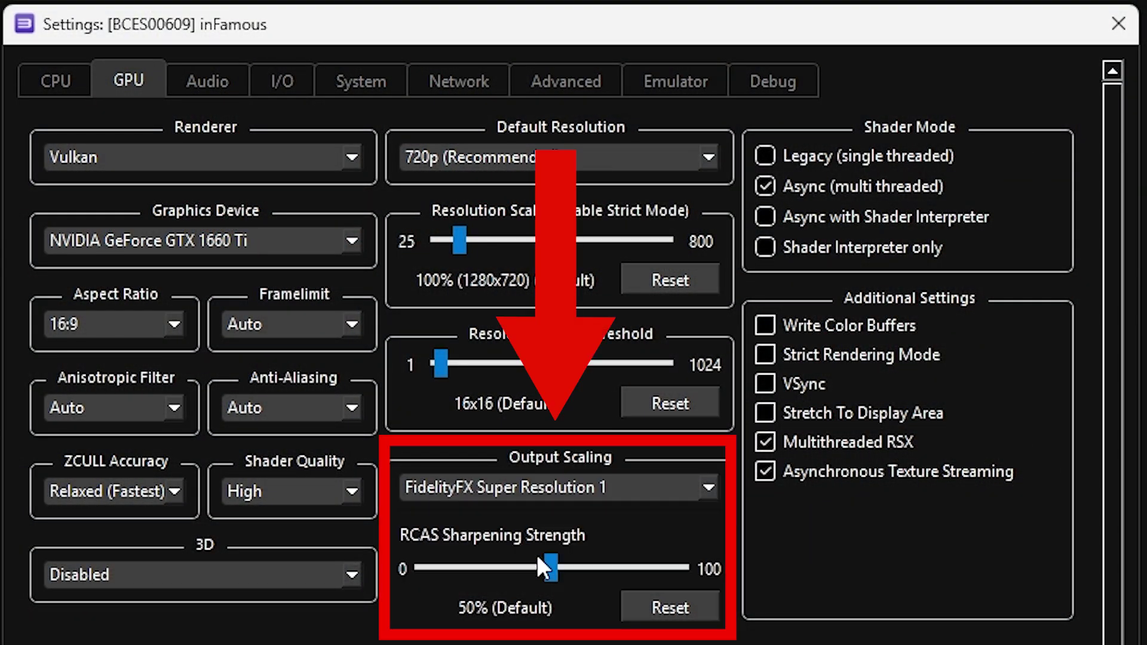
left_click_drag(545, 571, 574, 577)
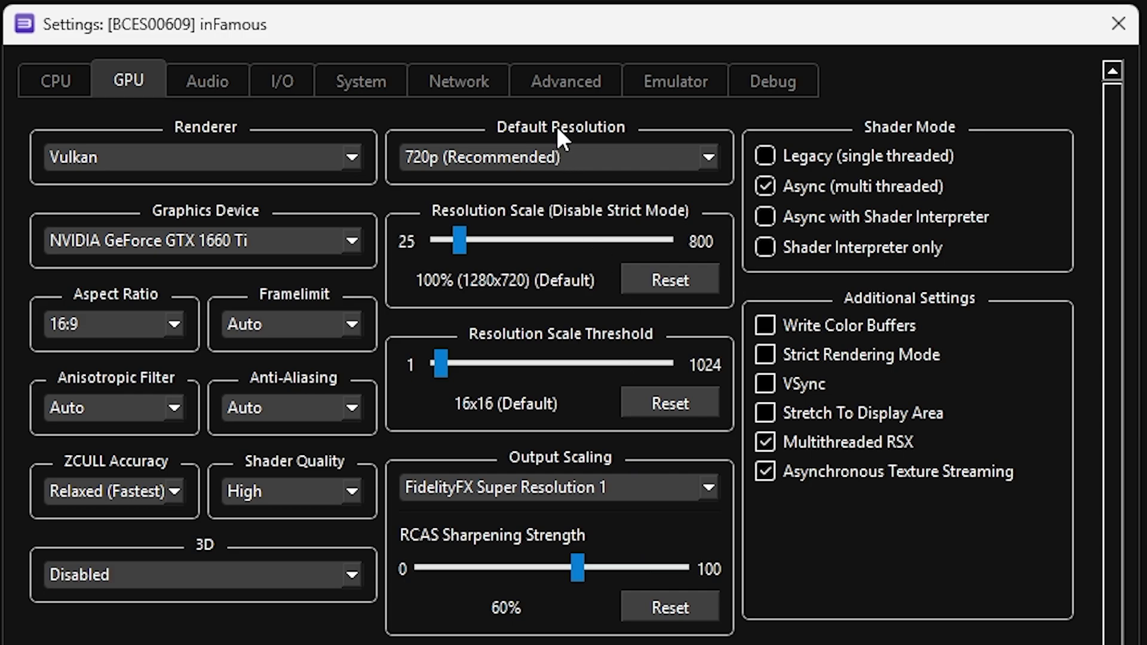
left_click(567, 52)
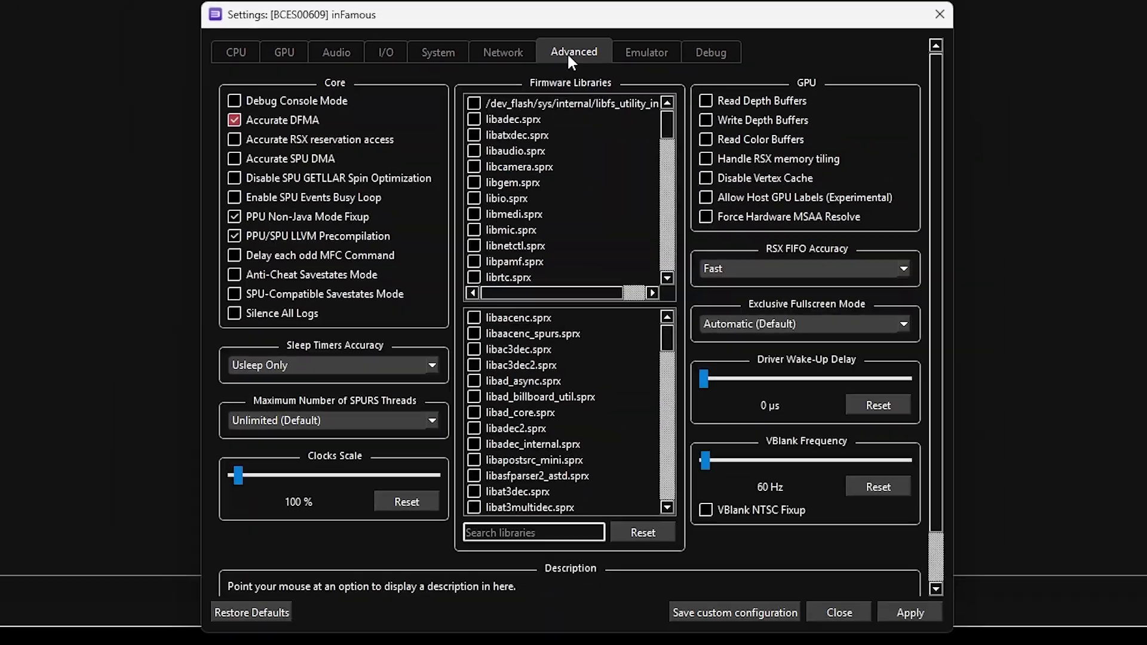
Set sleep timers to As Host, RSX FIFO to Atomic, and disable ZCull occlusion queries
left_click(394, 364)
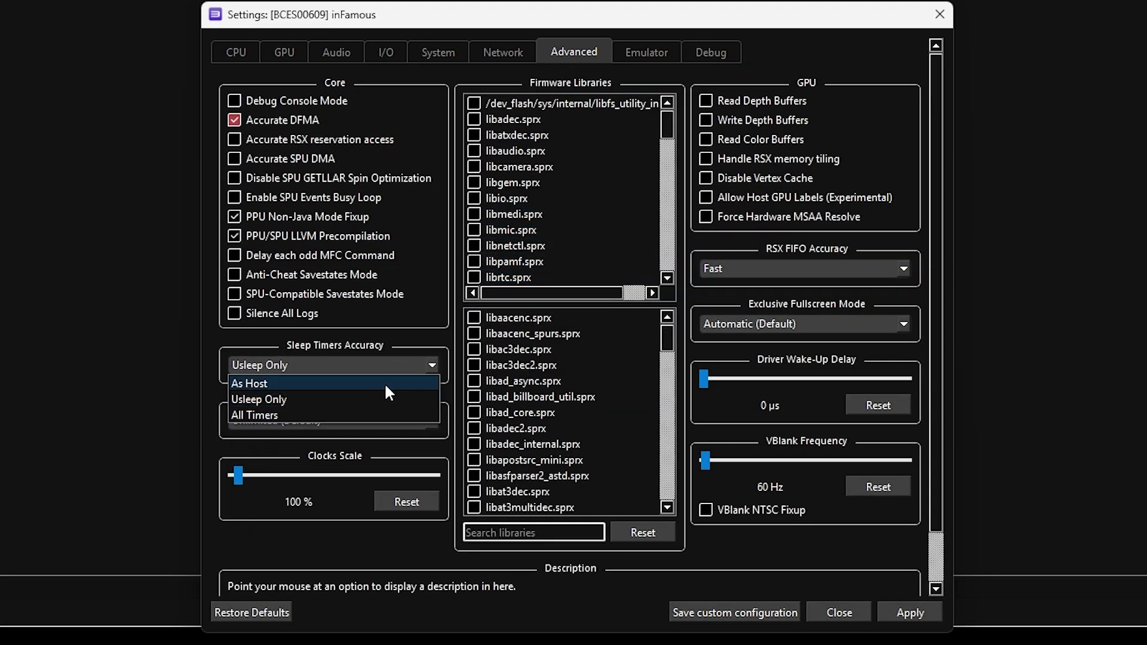
left_click(384, 383)
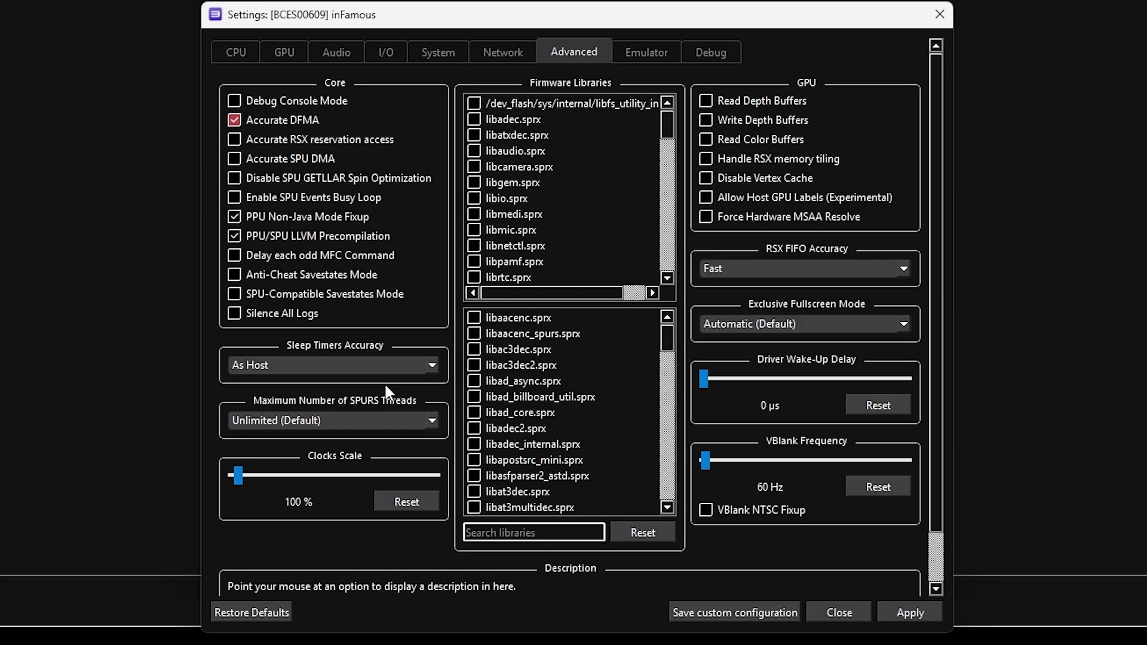
left_click(783, 270)
left_click(754, 297)
left_click(711, 53)
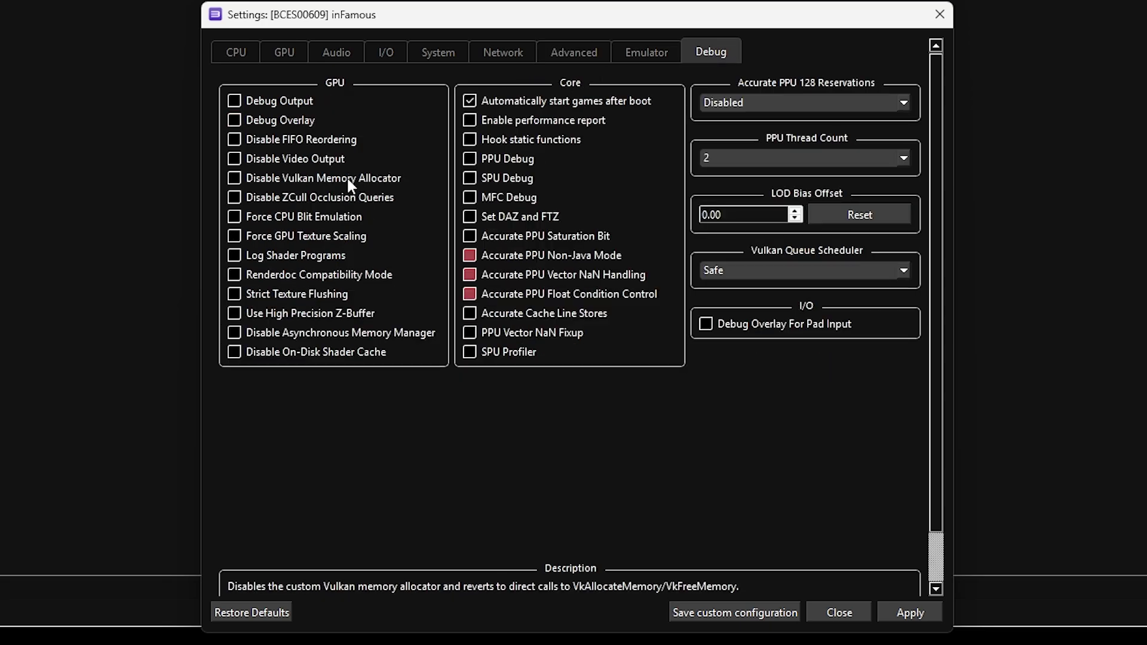
left_click(323, 192)
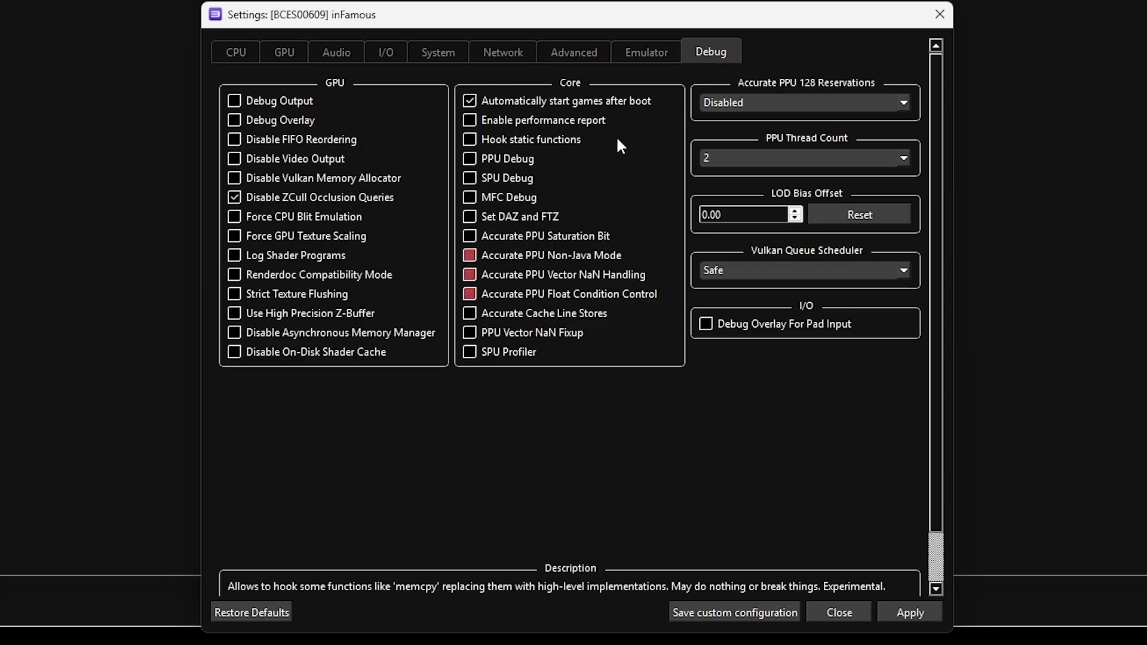
Enable a minimal, horizontally centered performance overlay with framerate graph, and apply the settings
left_click(638, 62)
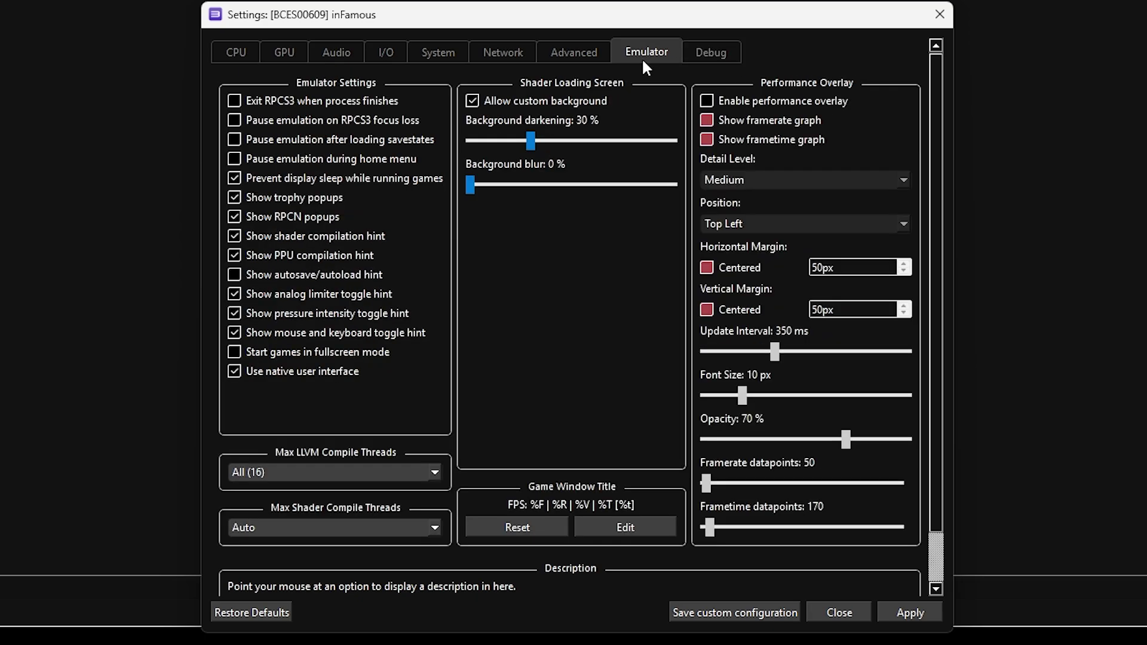
left_click(746, 98)
left_click(777, 179)
left_click(733, 213)
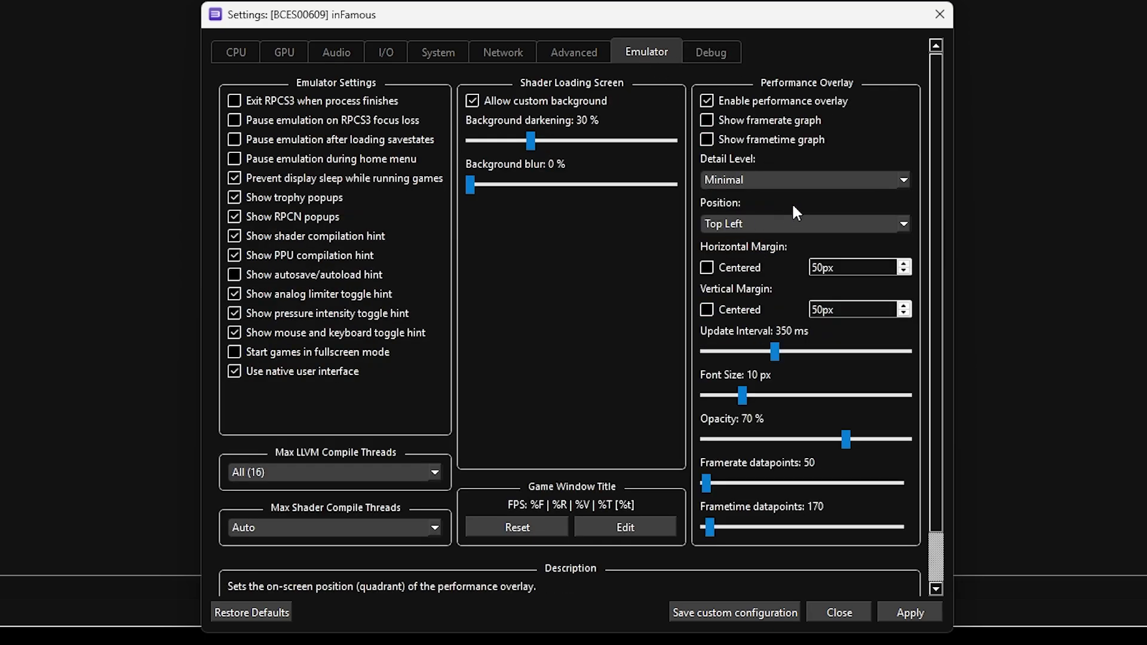
left_click(789, 119)
left_click(754, 267)
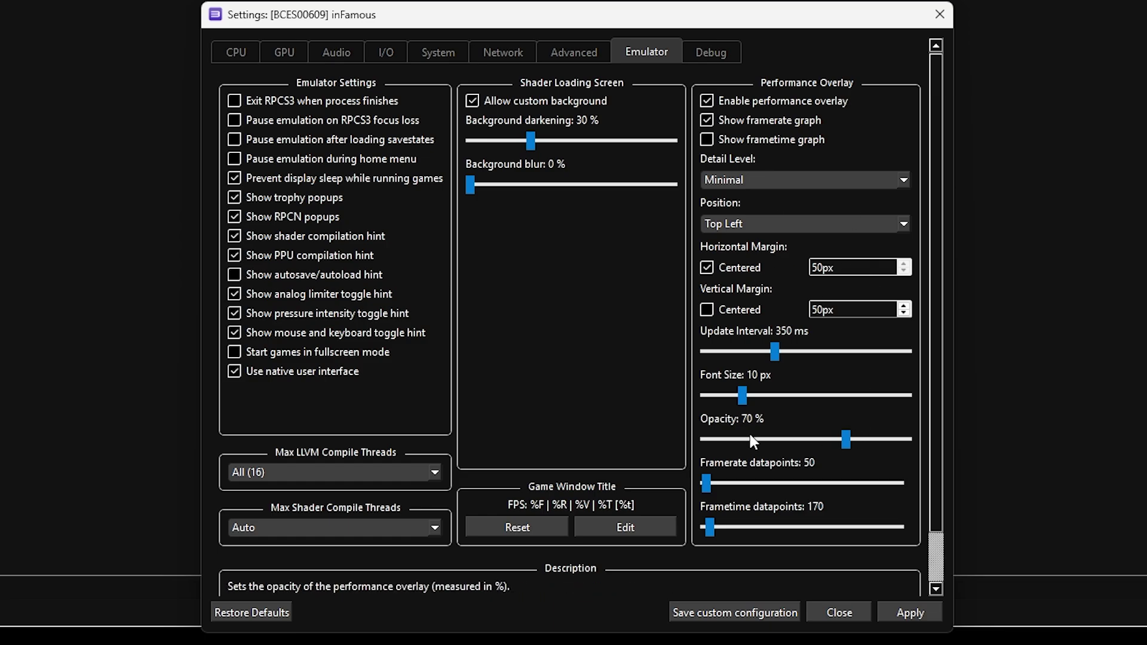
scroll(750, 441, "down", 2)
left_click(755, 612)
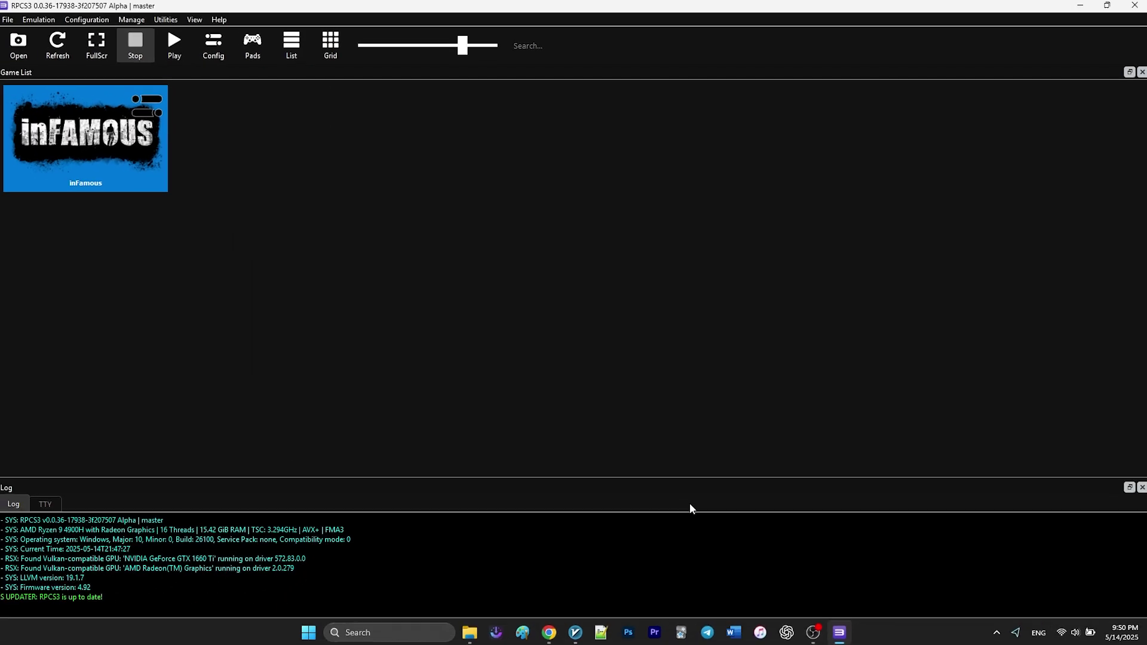
left_click(249, 53)
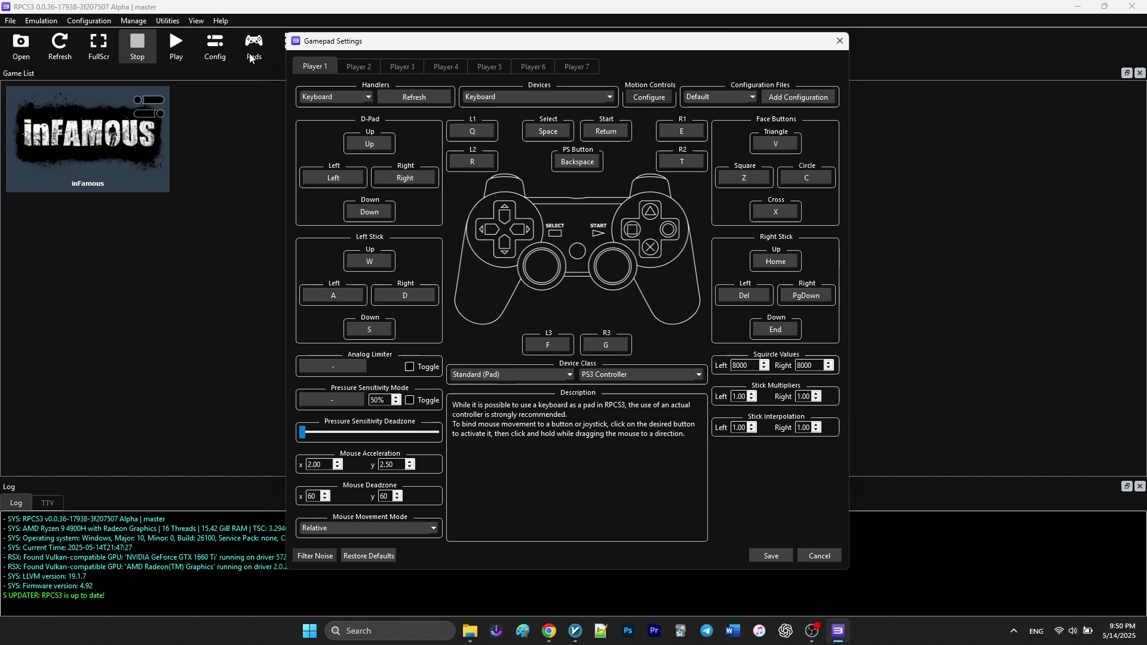
left_click(339, 98)
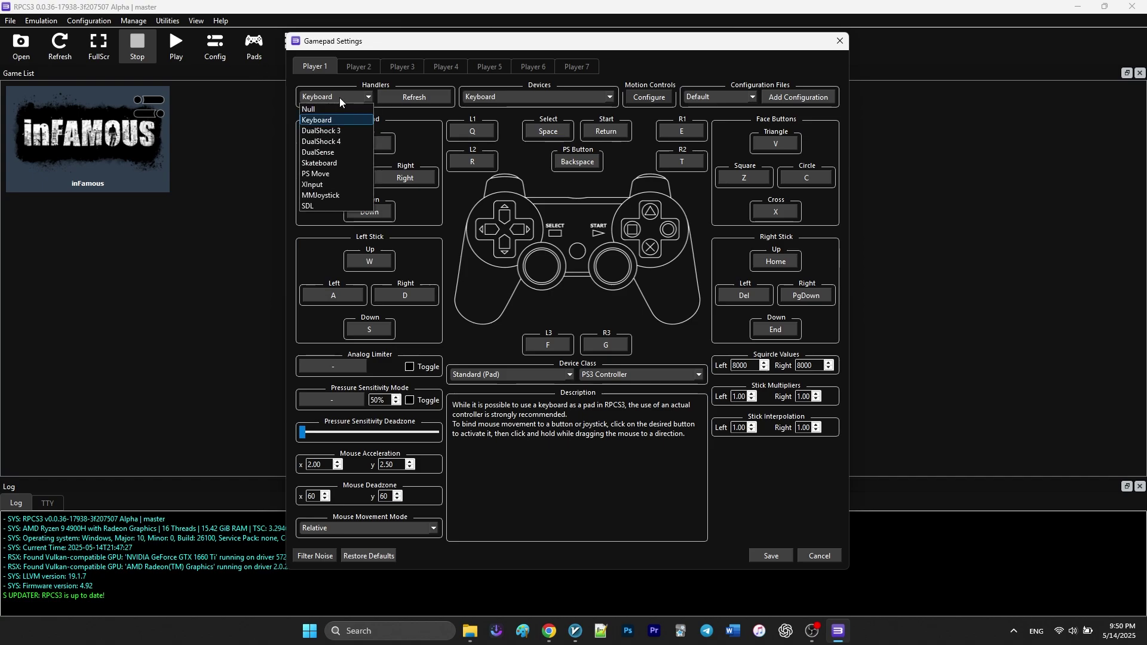
left_click(339, 141)
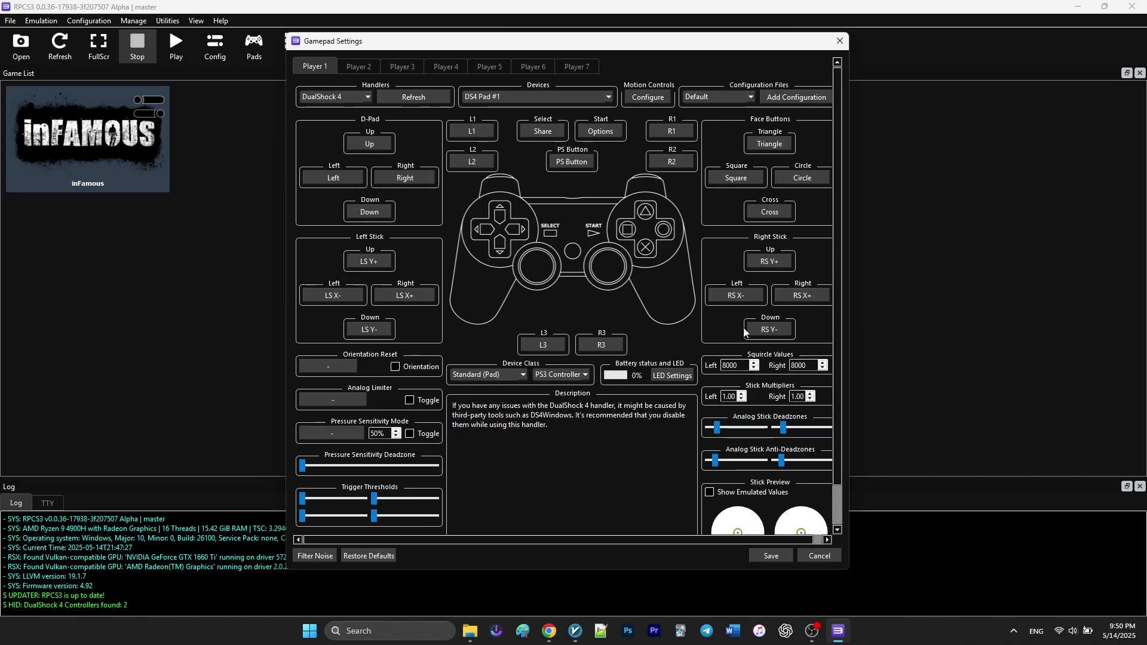
scroll(813, 424, "down", 2)
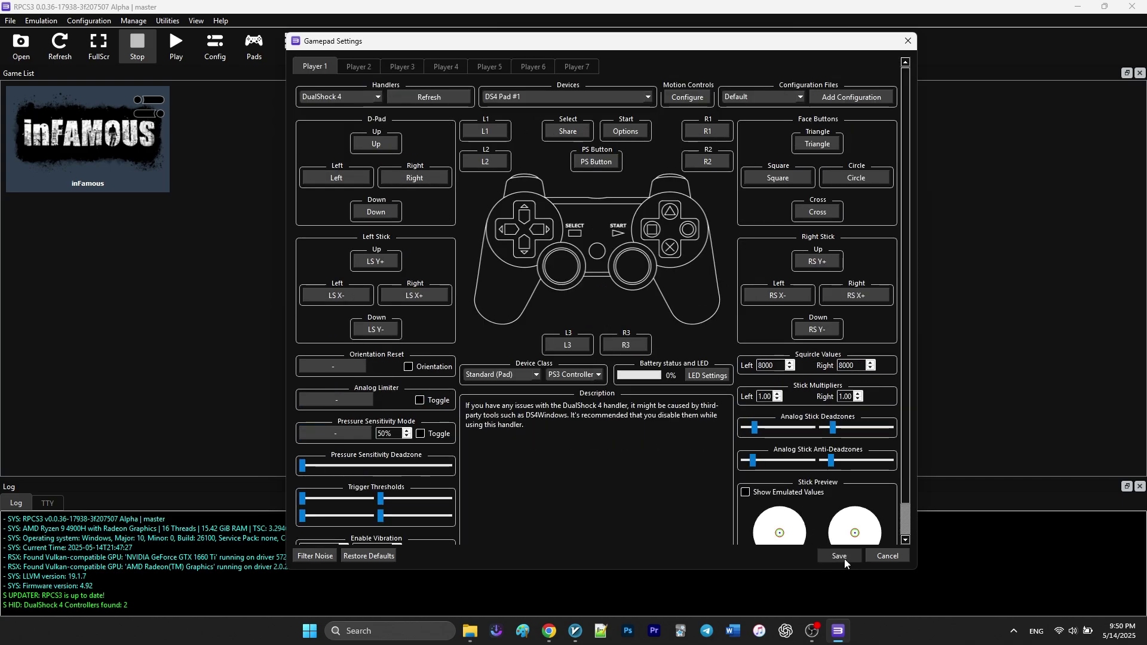
left_click(840, 556)
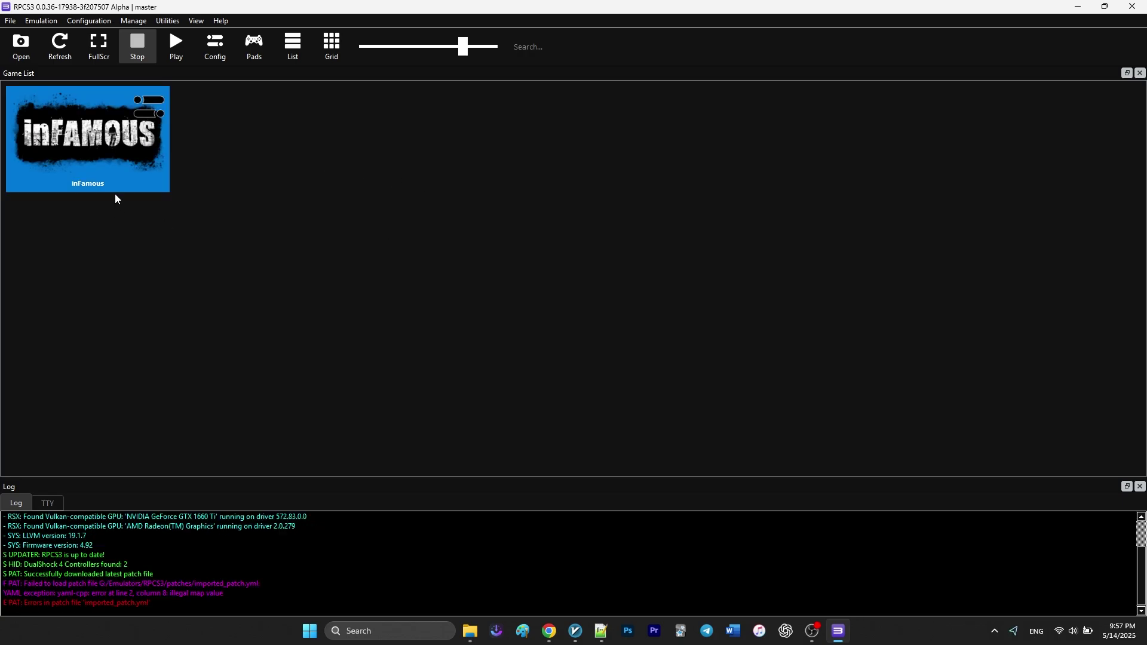
Open inFamous's RPCS3 wiki page and expand its Canary Patches code box
right_click(109, 147)
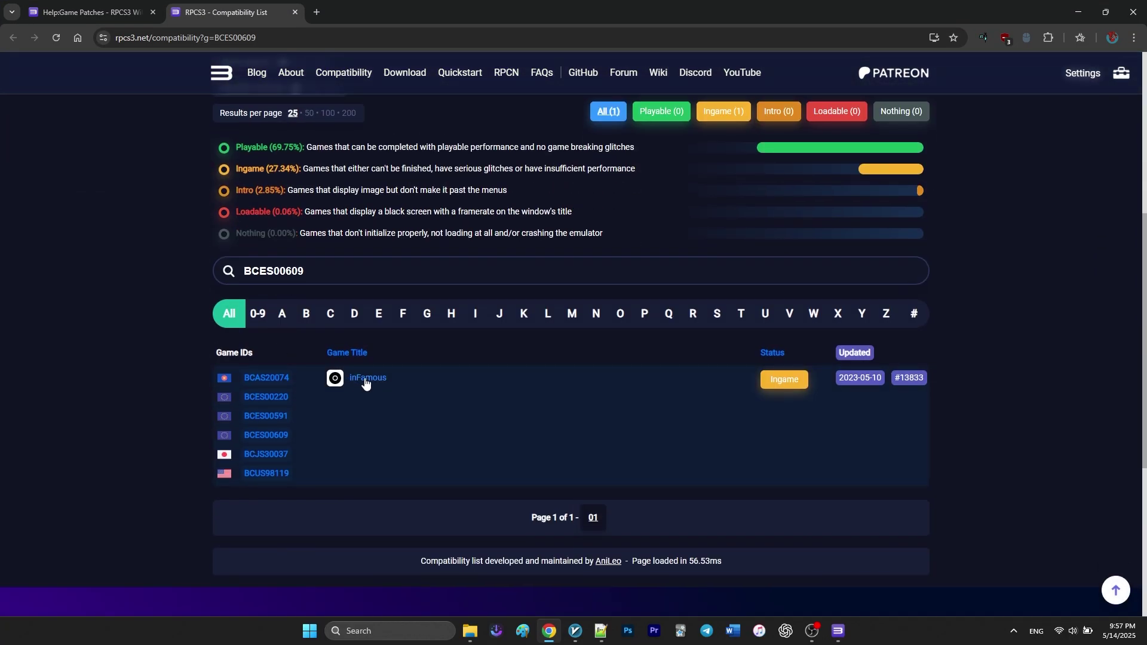
left_click(361, 379)
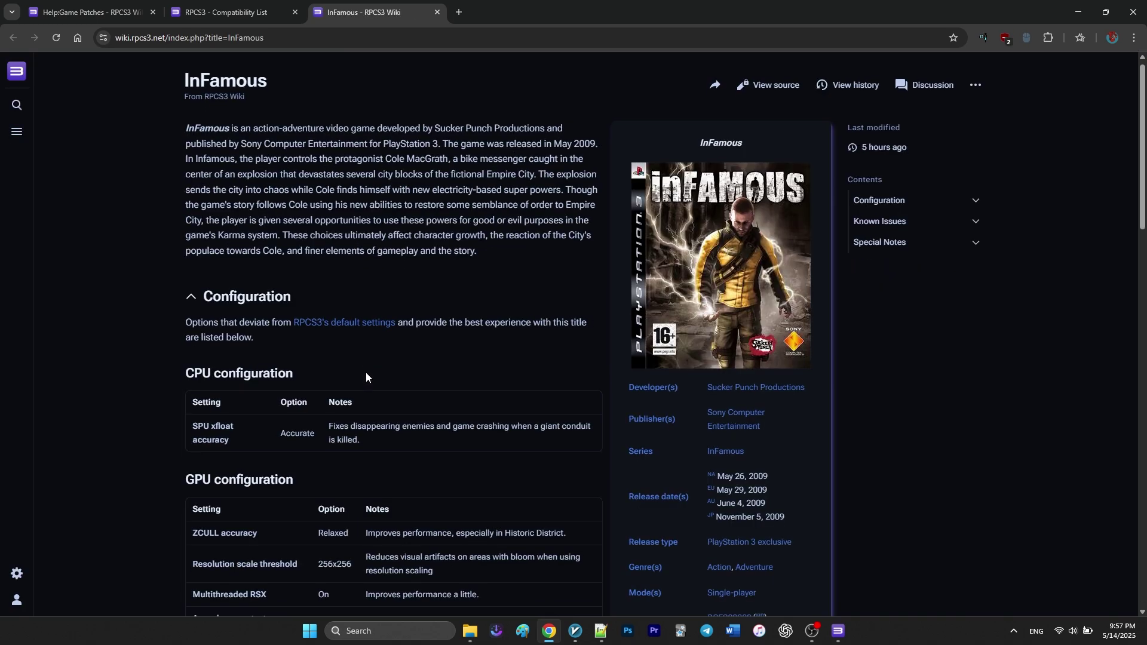
scroll(364, 376, "down", 15)
Copy the entire Canary Patches code, then switch to the RPCS3 folder in File Explorer
scroll(367, 375, "down", 3)
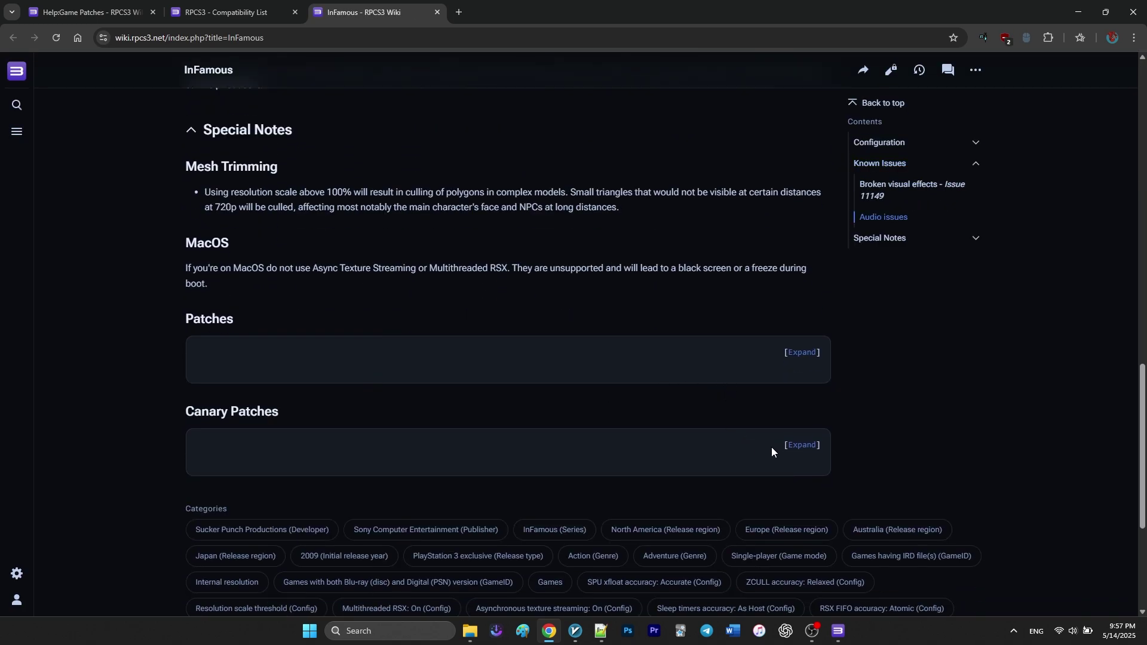
left_click(801, 446)
scroll(753, 430, "down", 4)
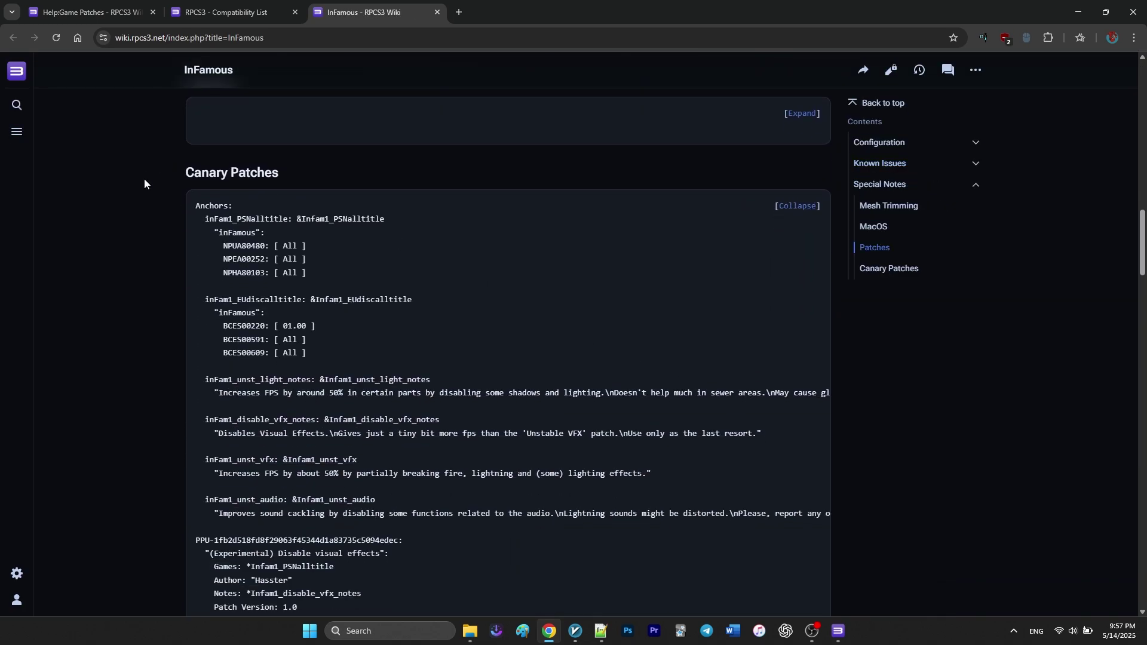
mouse_move(197, 206)
left_mouse_down()
mouse_move(299, 642)
mouse_move(512, 616)
mouse_move(384, 154)
mouse_move(387, 185)
left_mouse_up()
scroll(385, 194, "up", 1)
scroll(293, 357, "up", 7)
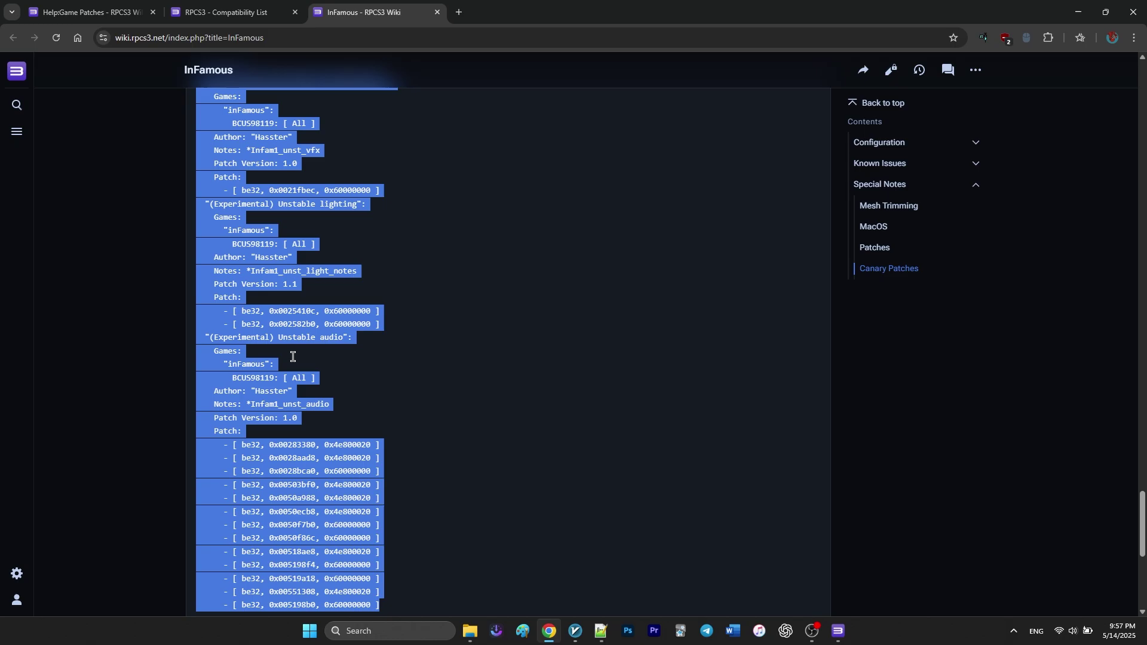
right_click(282, 445)
left_click(321, 259)
mouse_move(472, 630)
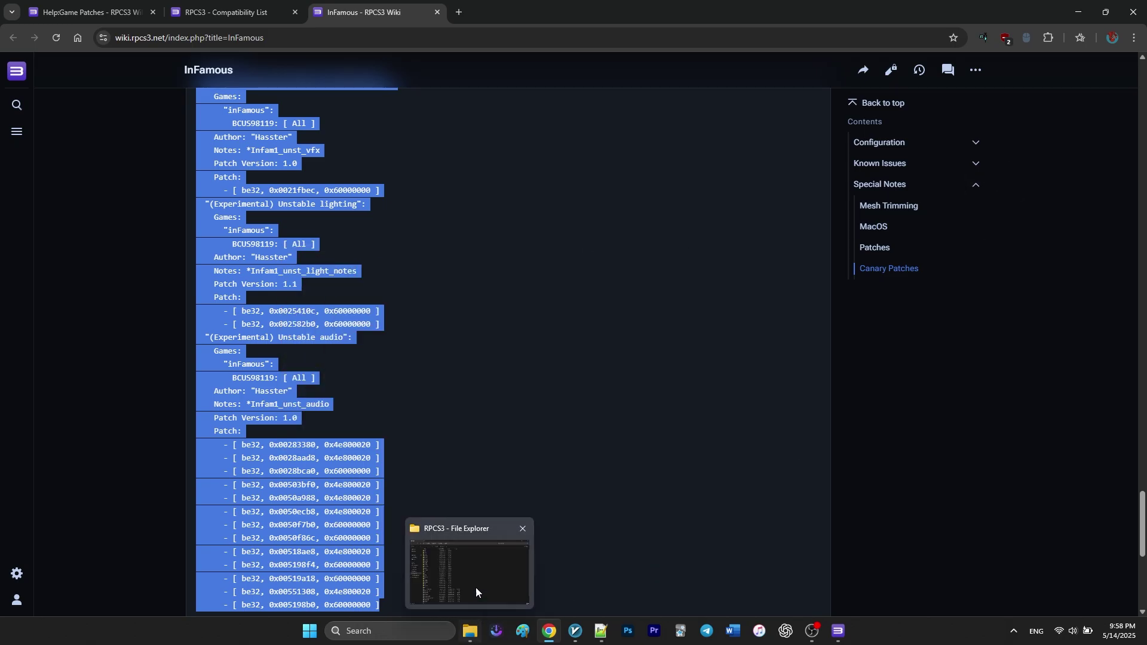
left_click(475, 586)
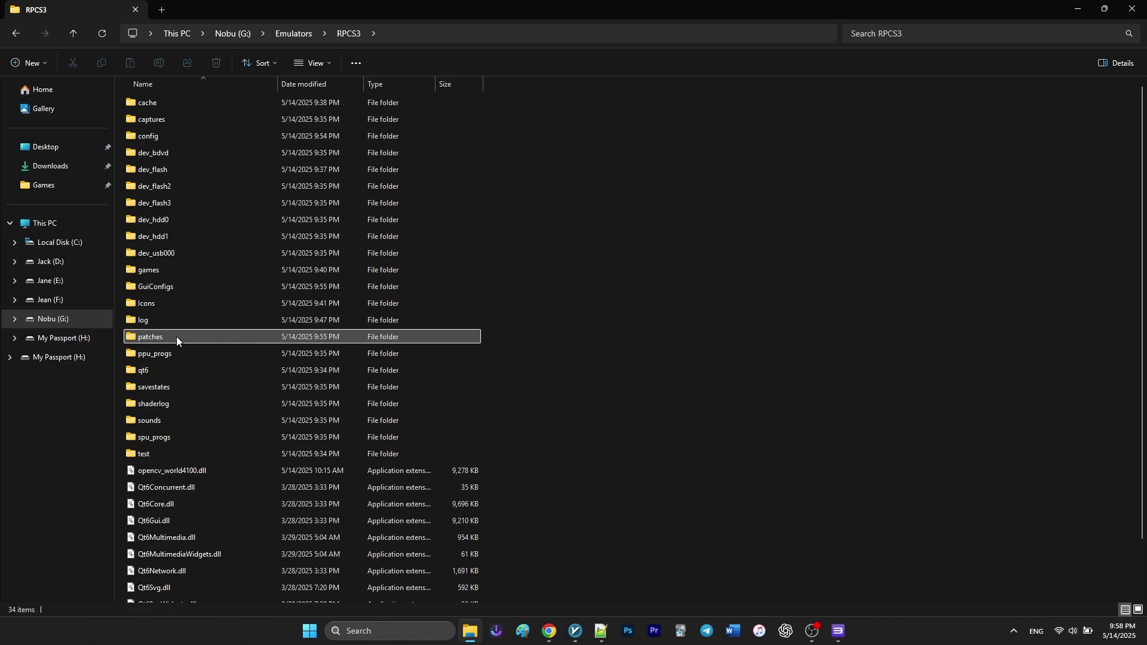
In the patches folder, create a new text file named imported_patch.yml, accepting the extension change
double_click(156, 339)
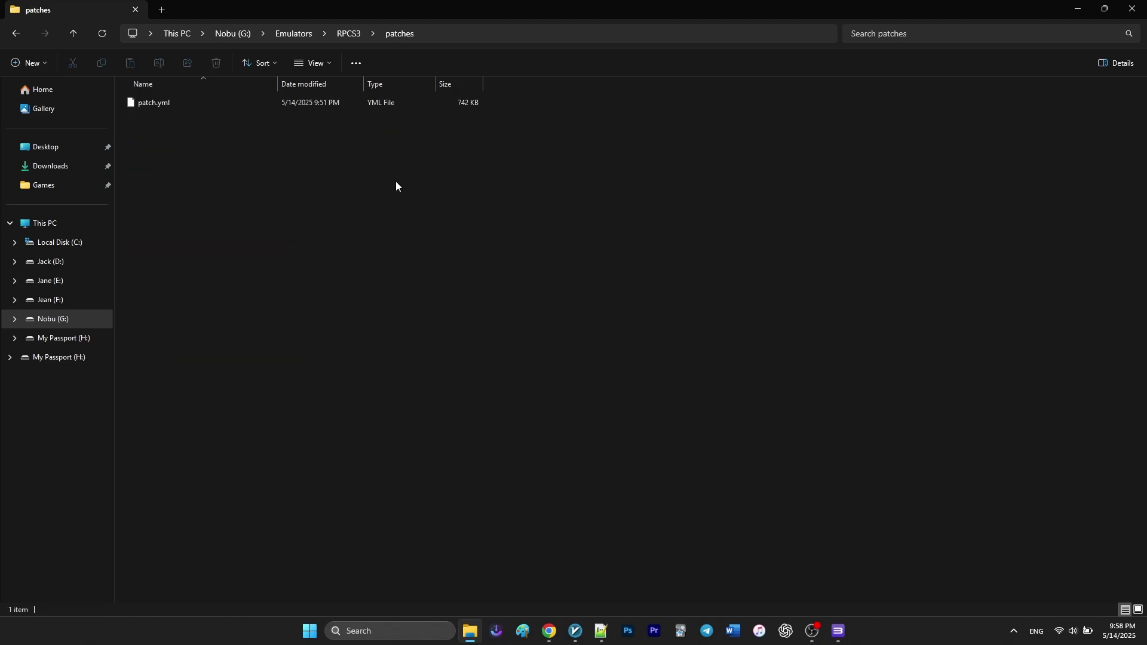
right_click(196, 209)
mouse_move(235, 365)
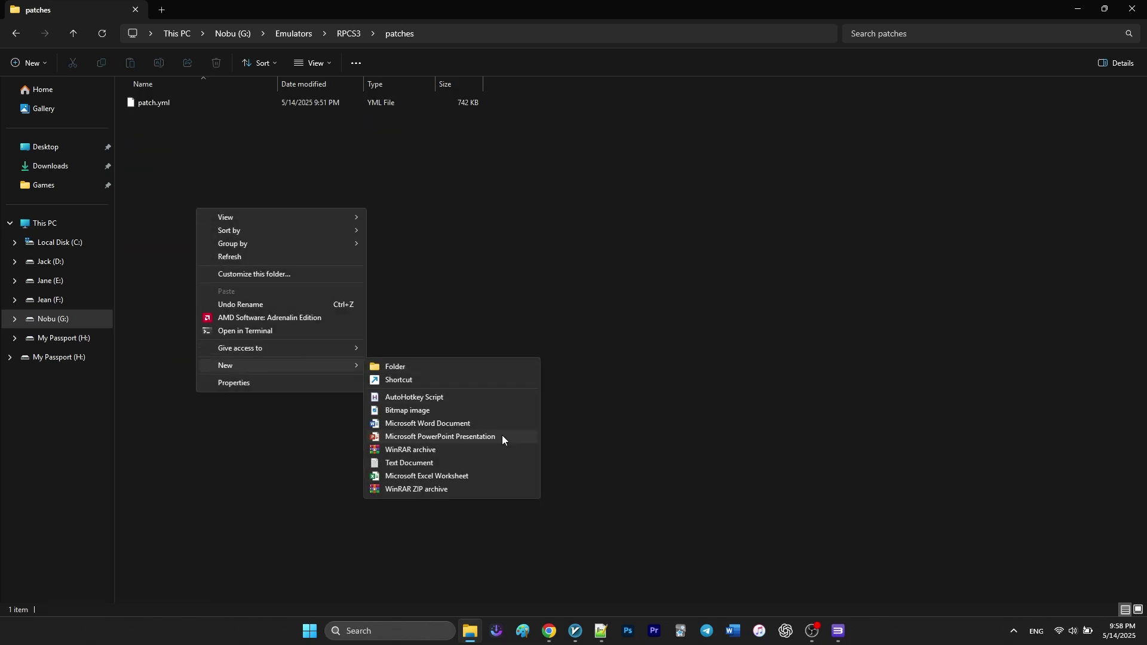
left_click(487, 465)
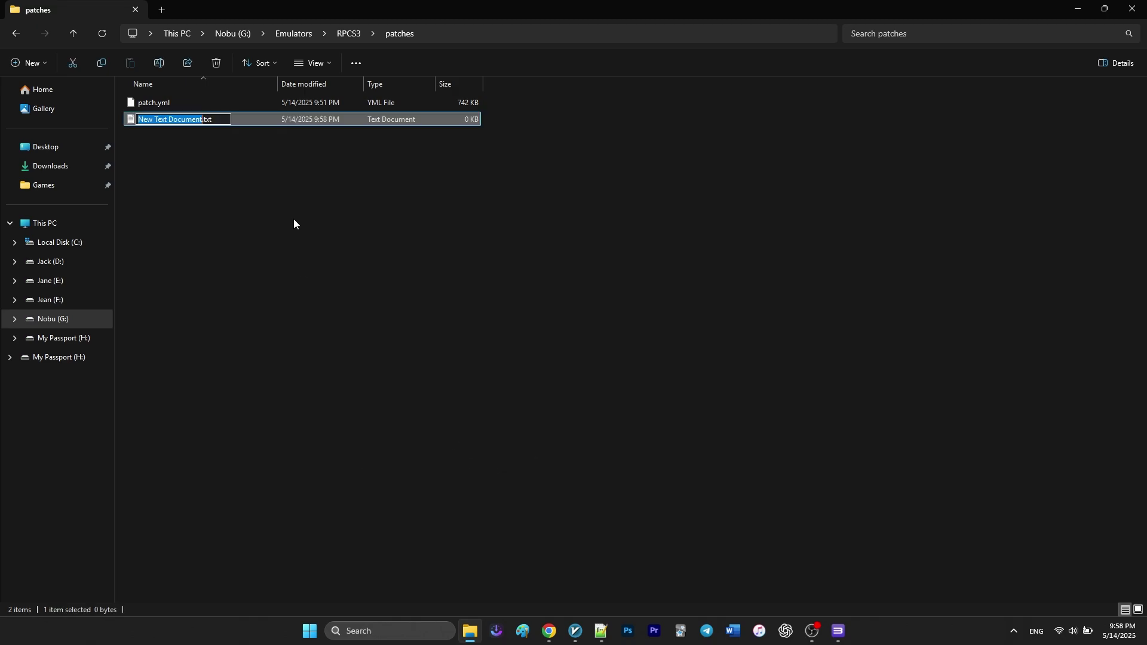
left_click_drag(215, 122, 136, 123)
key("BackSpace")
type("orted_patch.yml")
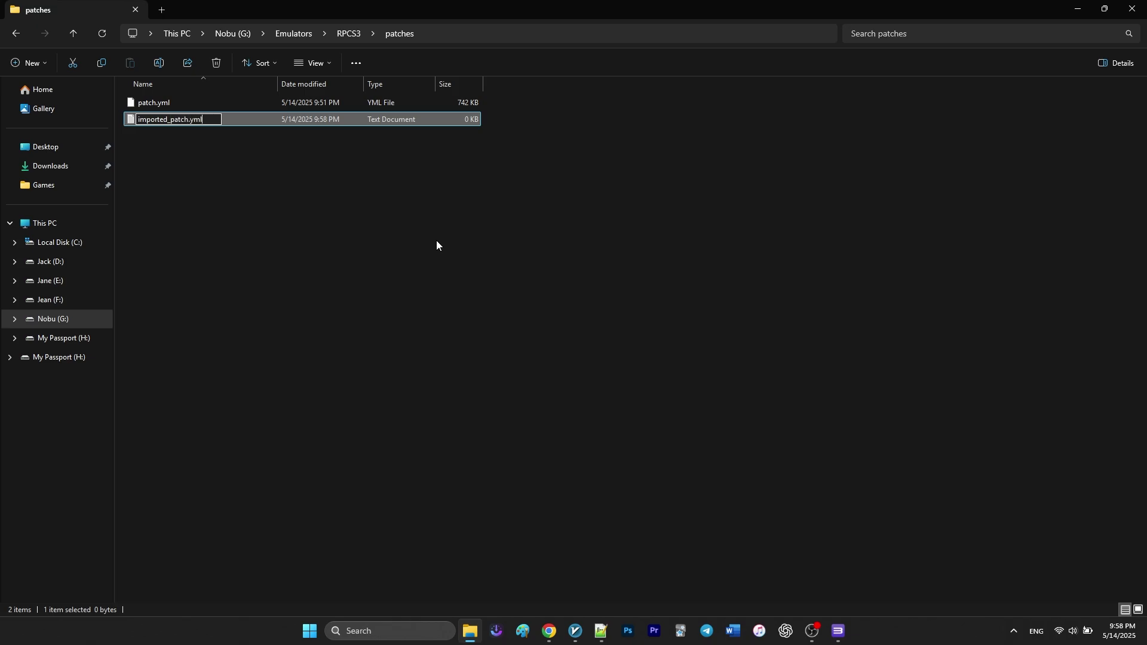
key("Return")
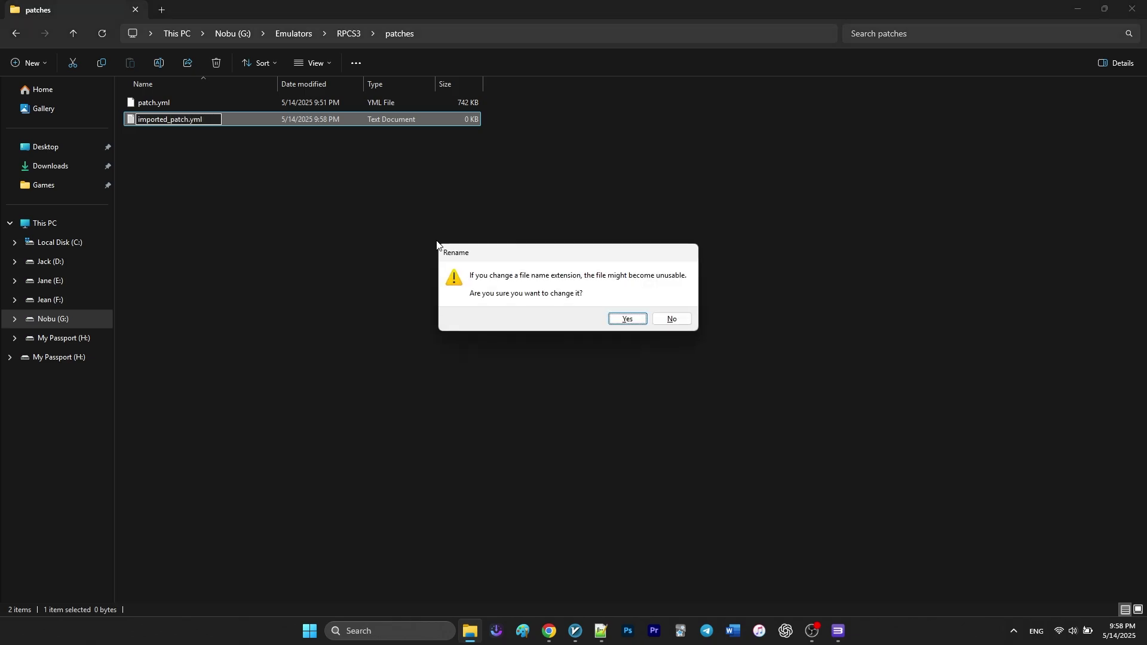
key("Return")
right_click(149, 120)
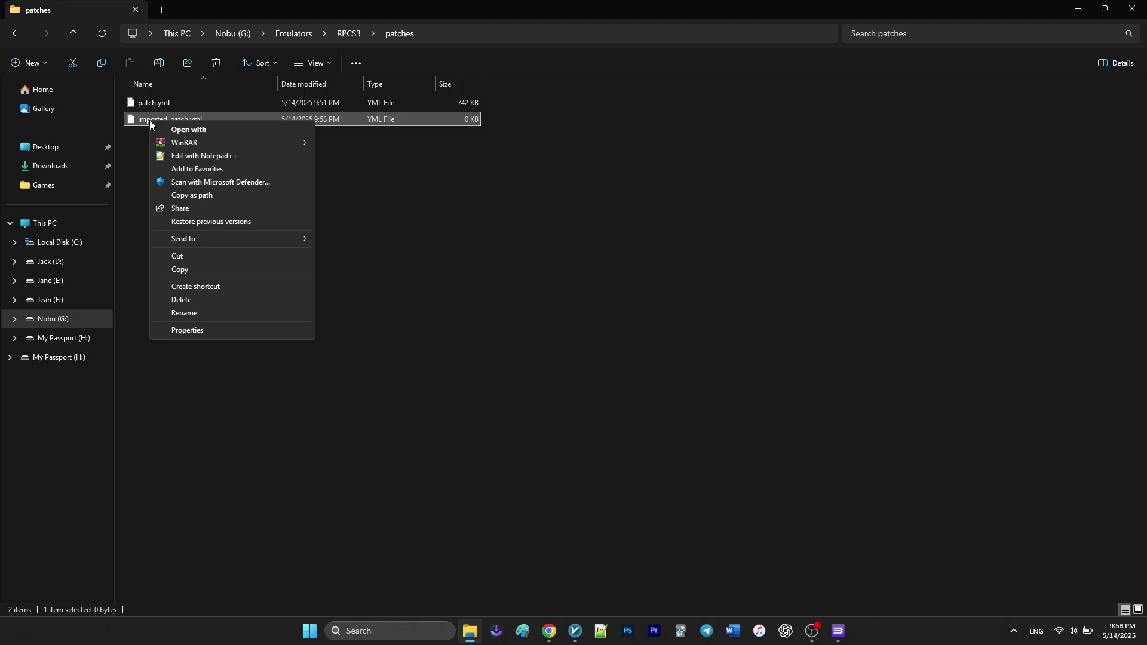
Write 'Version: 1.2' plus the pasted canary patch code into imported_patch.yml and save it
left_click(174, 156)
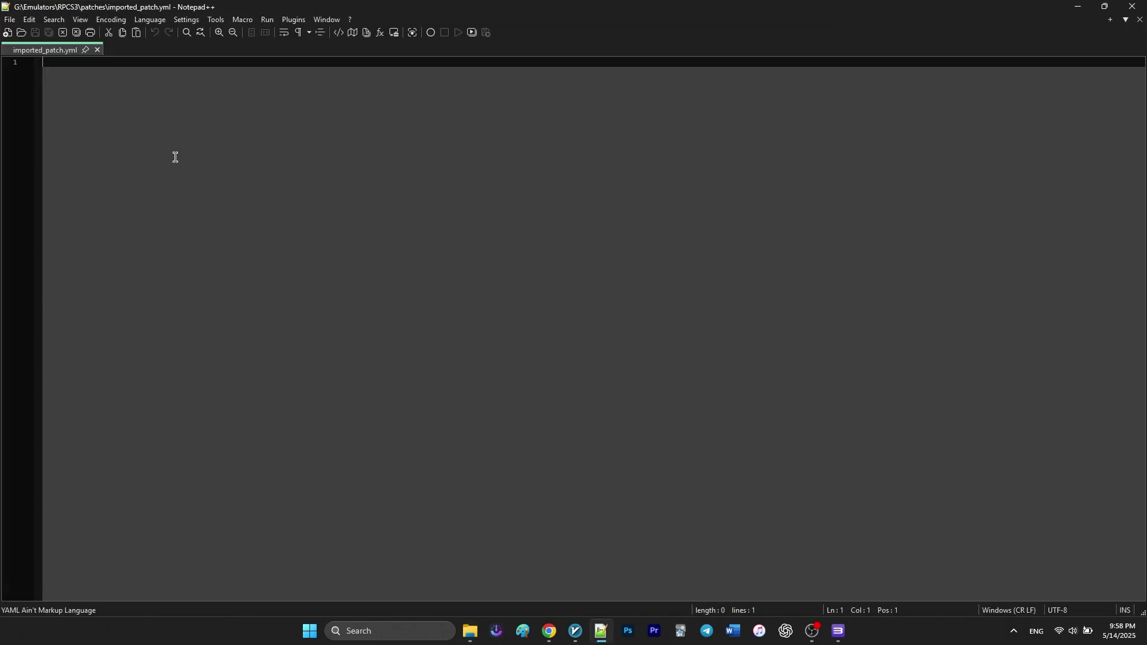
type("v")
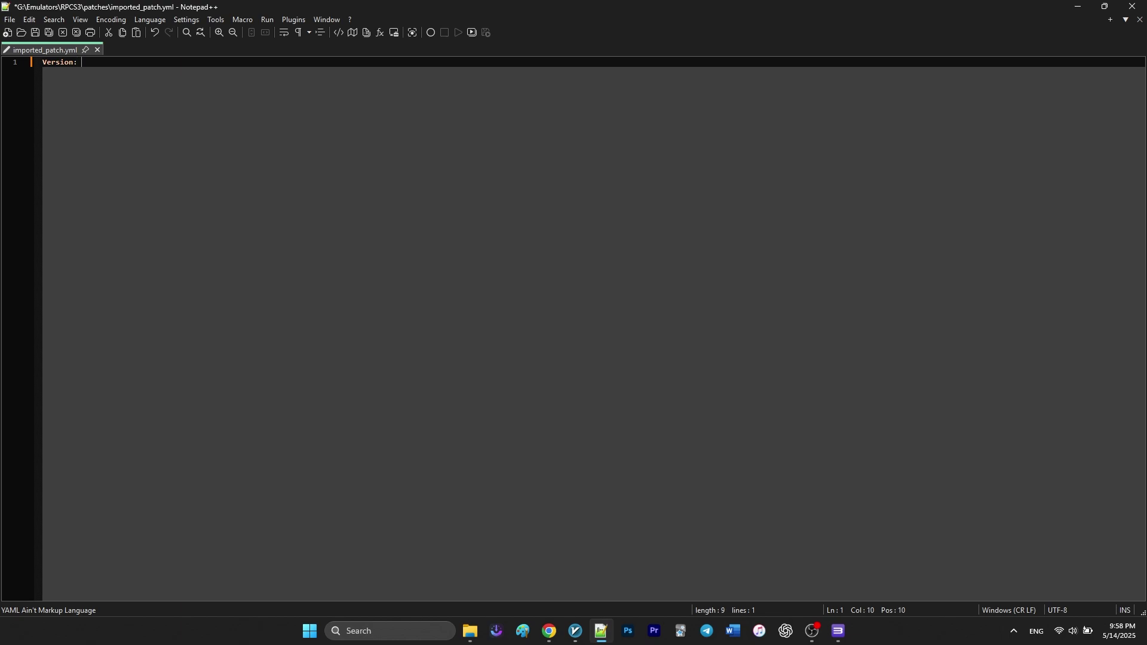
type("1.2")
key("Return")
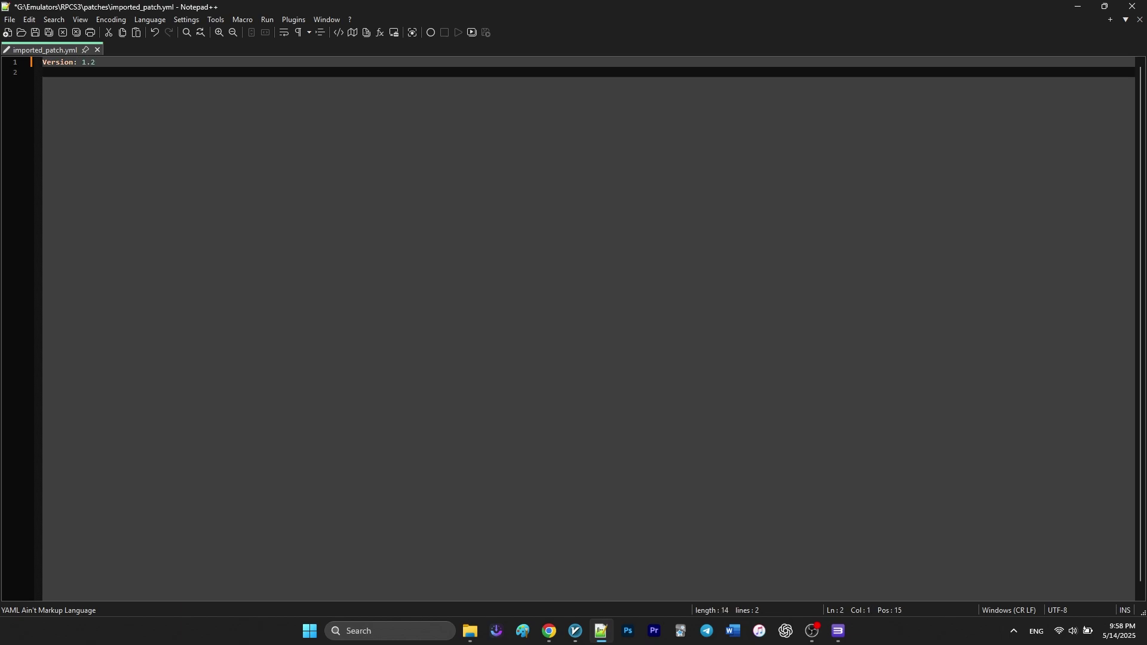
right_click(105, 73)
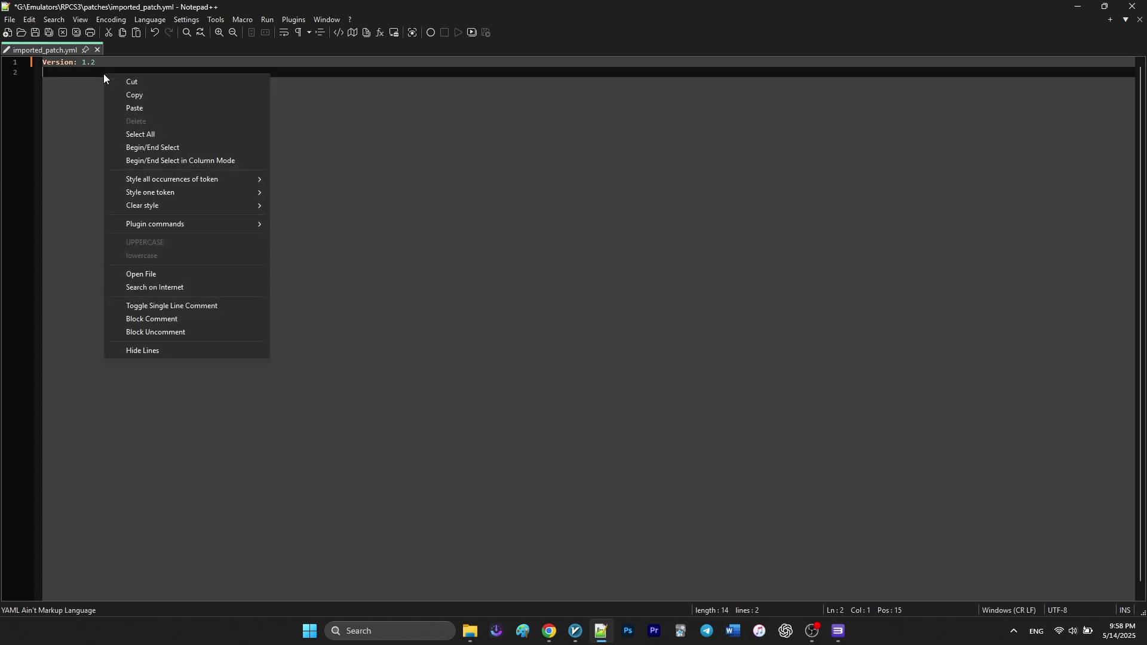
left_click(126, 108)
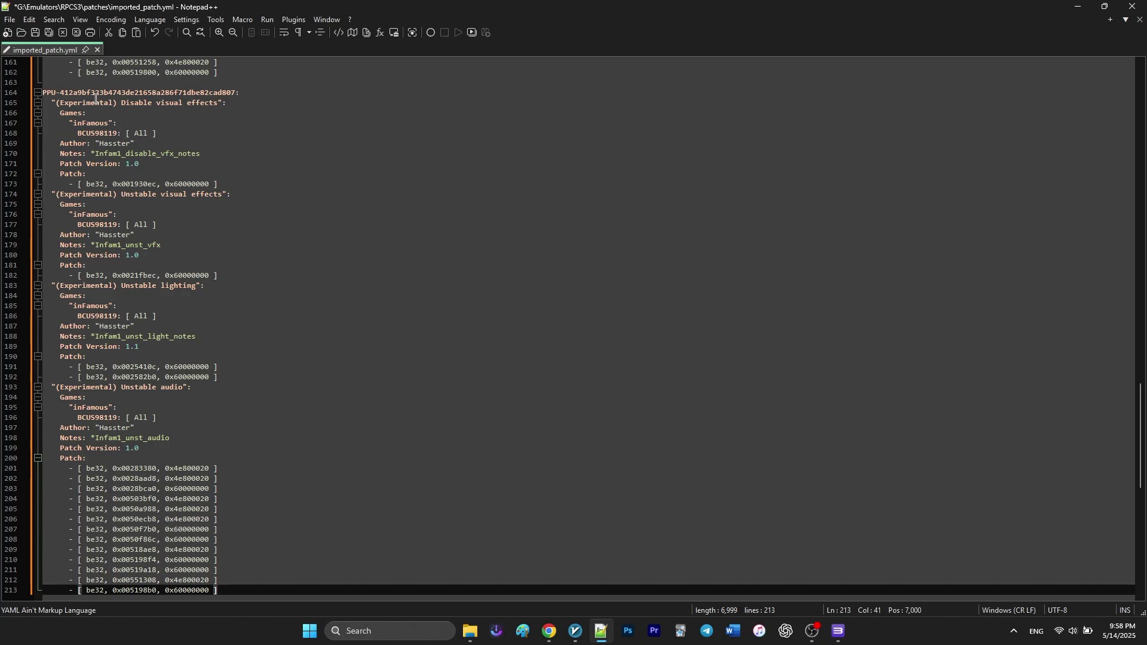
left_click(9, 19)
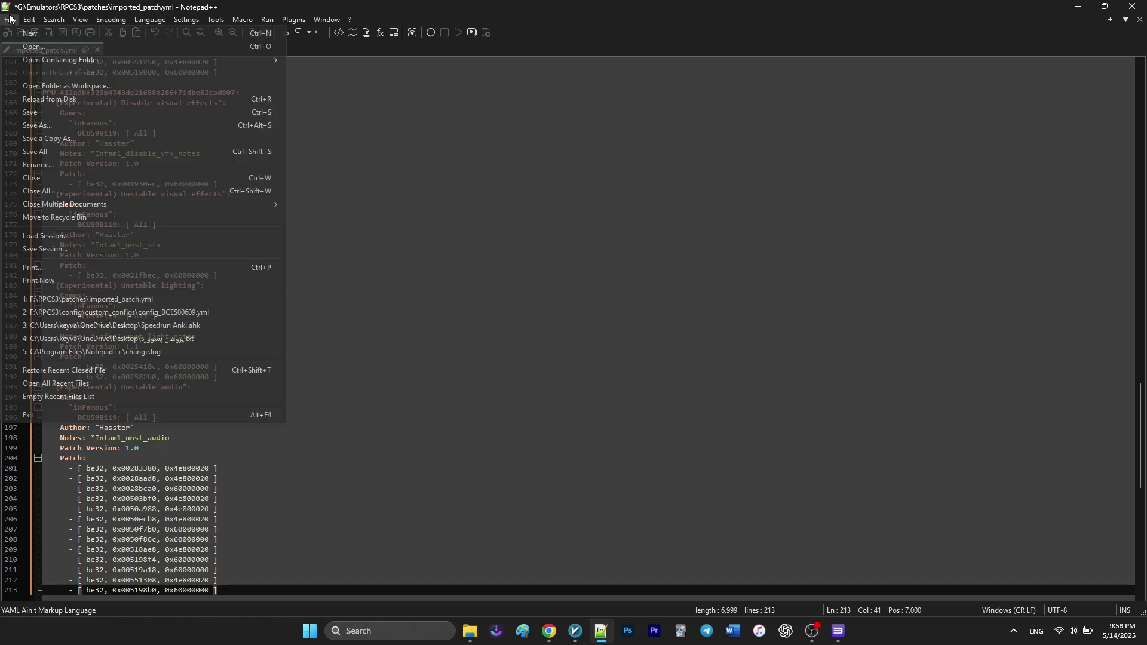
left_click(45, 113)
Close Notepad++ and open the Patch Manager for inFamous in RPCS3
left_click(1132, 6)
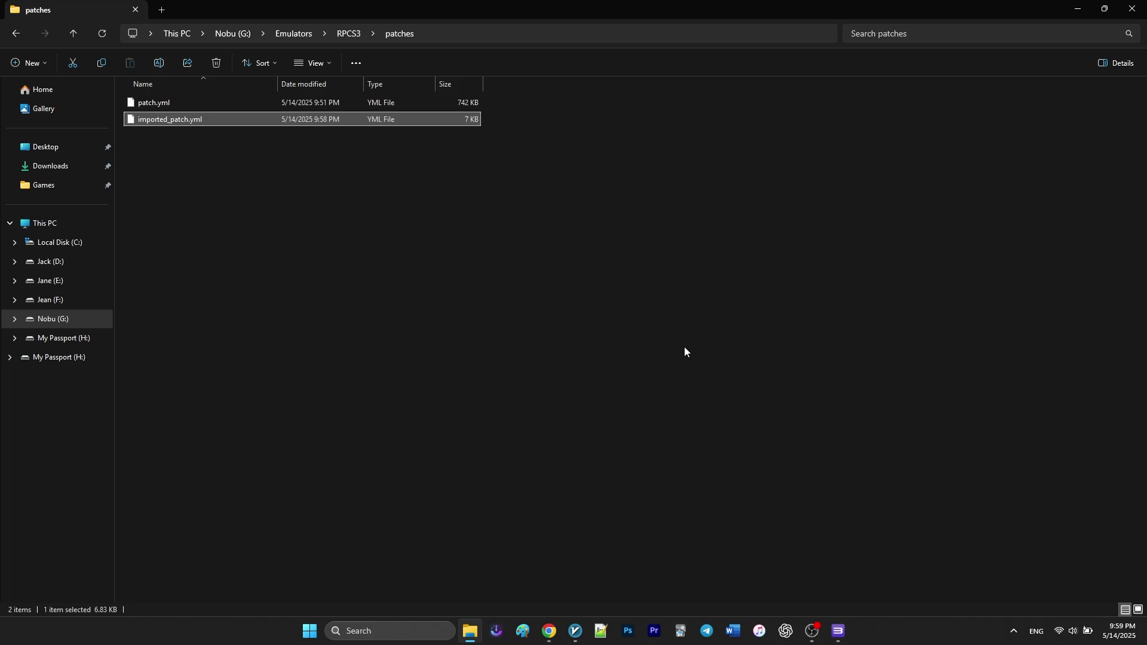
mouse_move(838, 631)
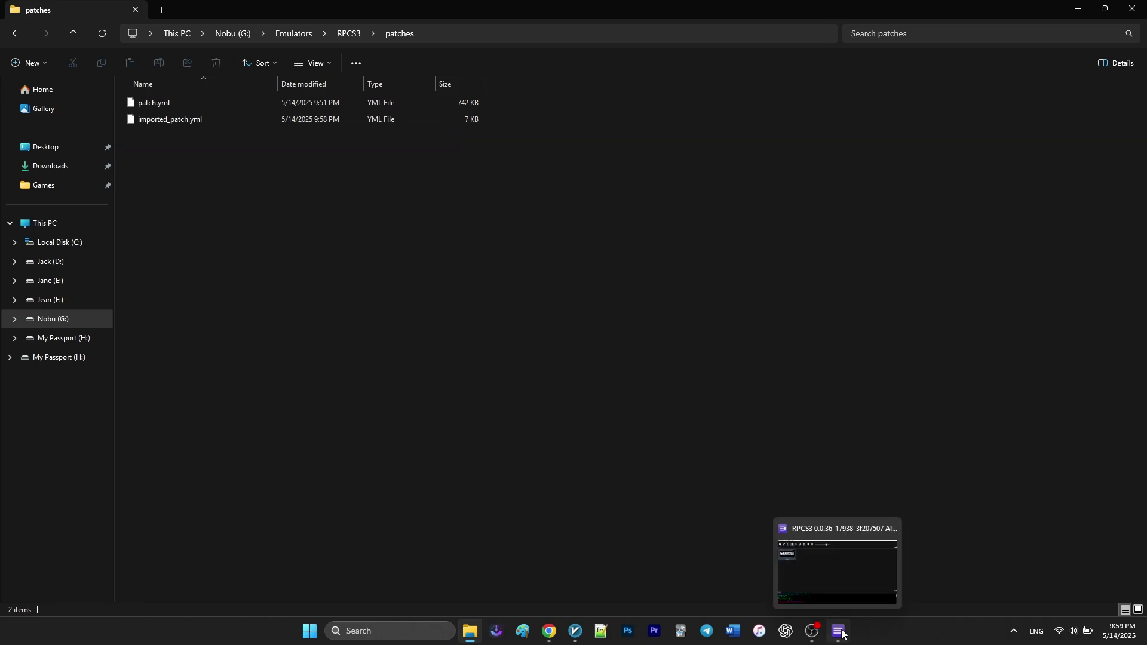
left_click(837, 581)
right_click(86, 168)
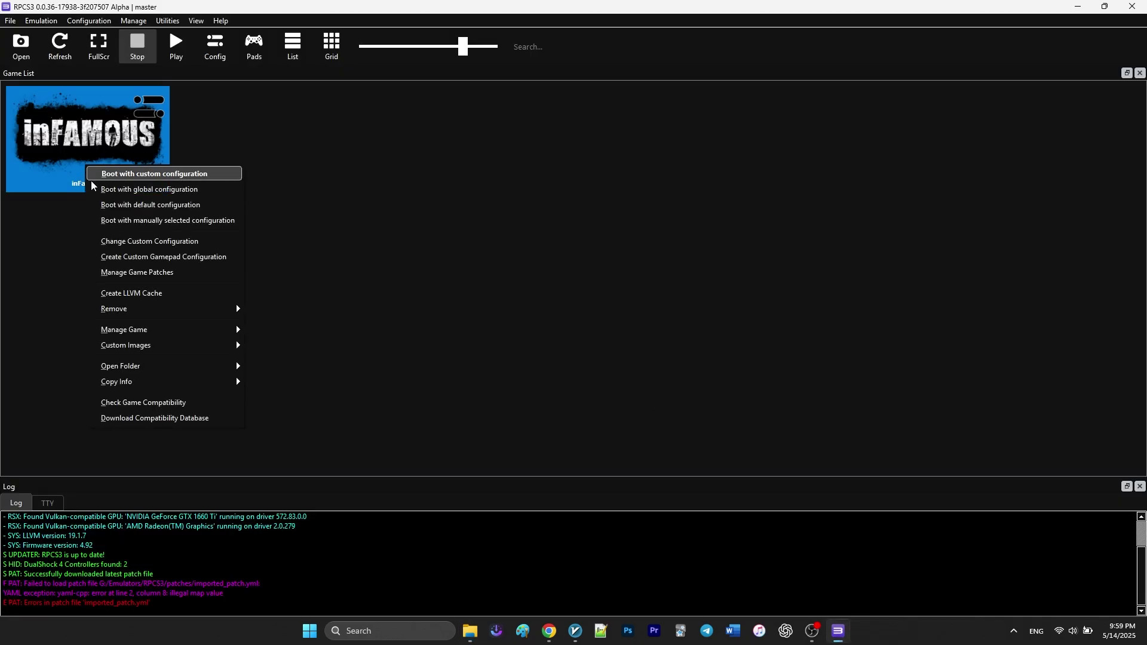
left_click(125, 273)
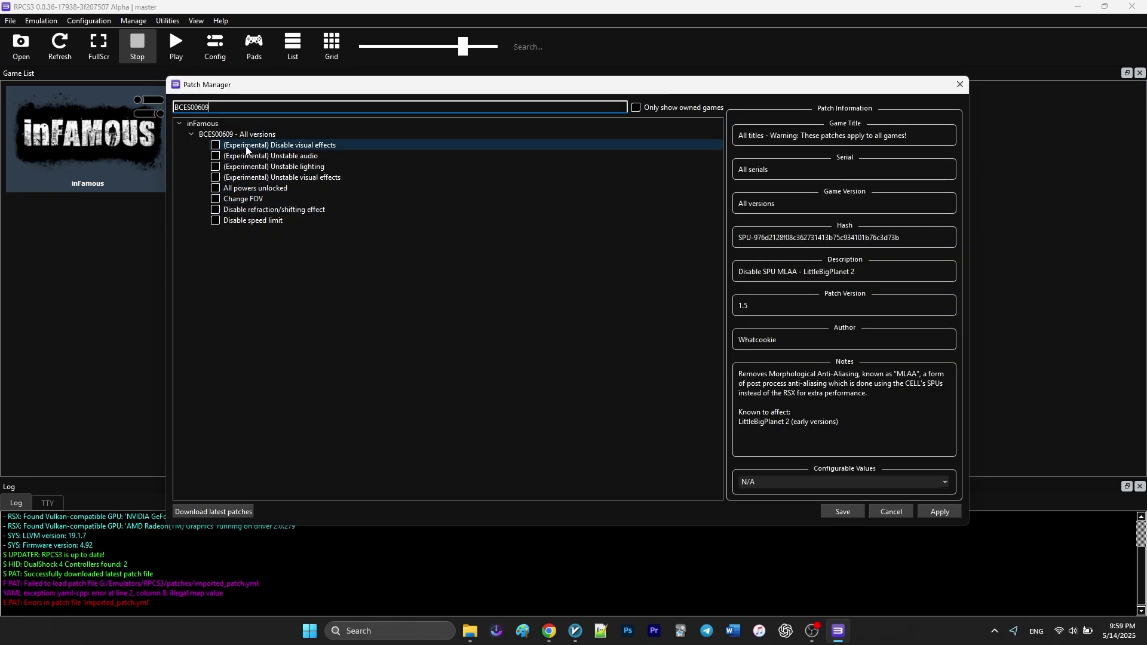
Enable the unstable visual effects, lighting and audio patches plus refraction/shifting removal, then apply and save
left_click(247, 178)
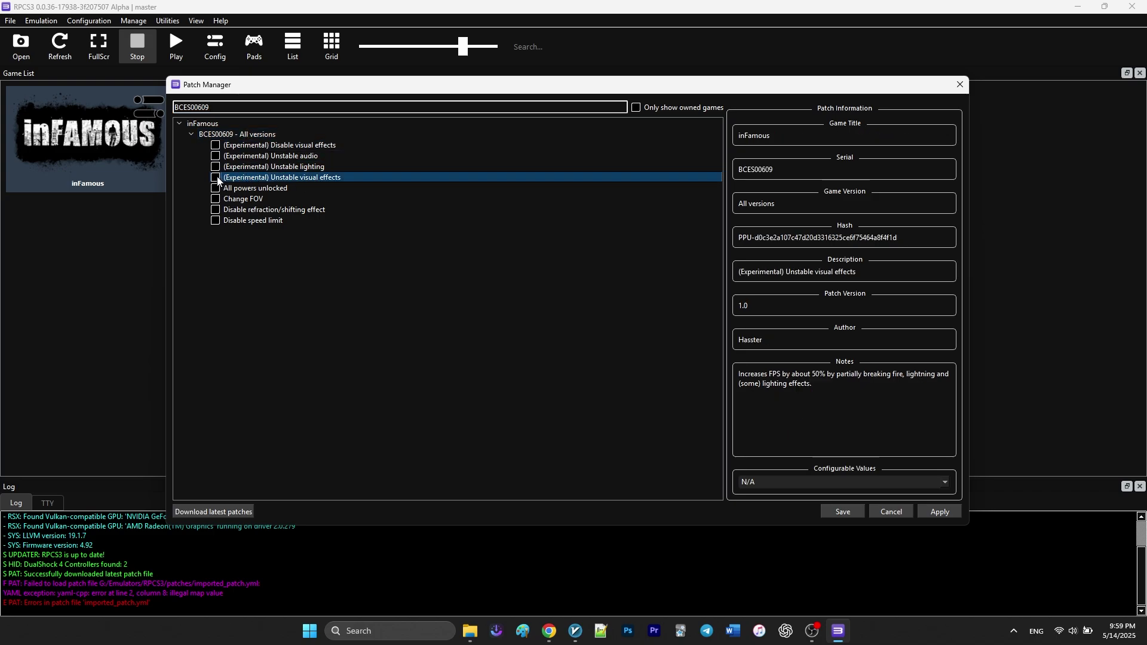
left_click(216, 178)
left_click(226, 167)
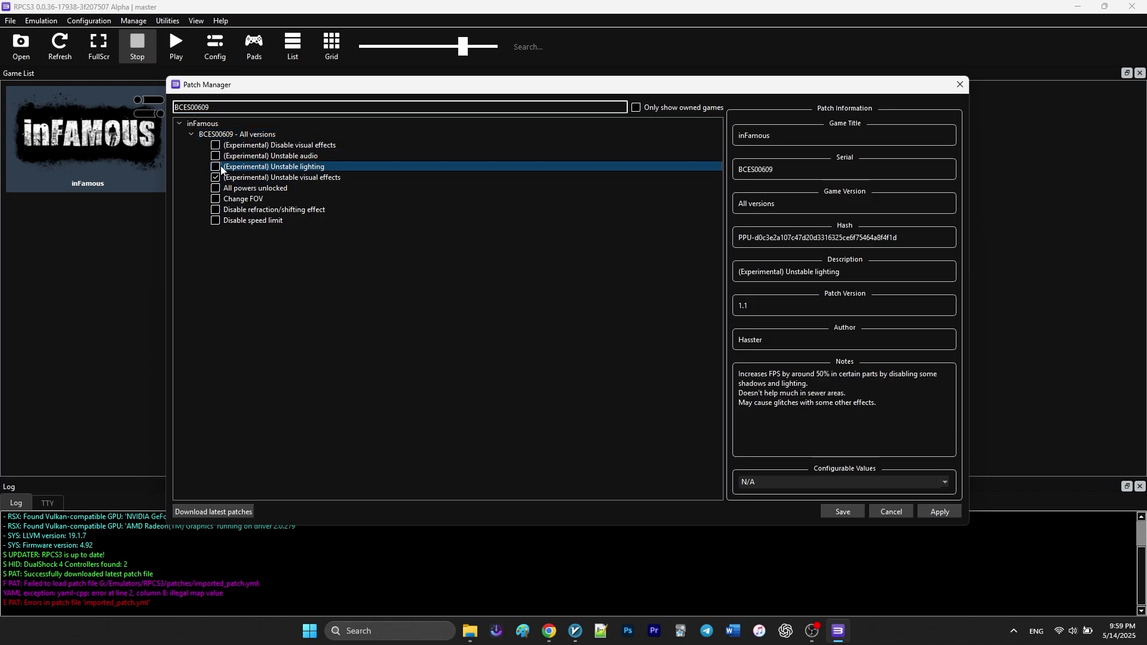
left_click(217, 166)
left_click(225, 161)
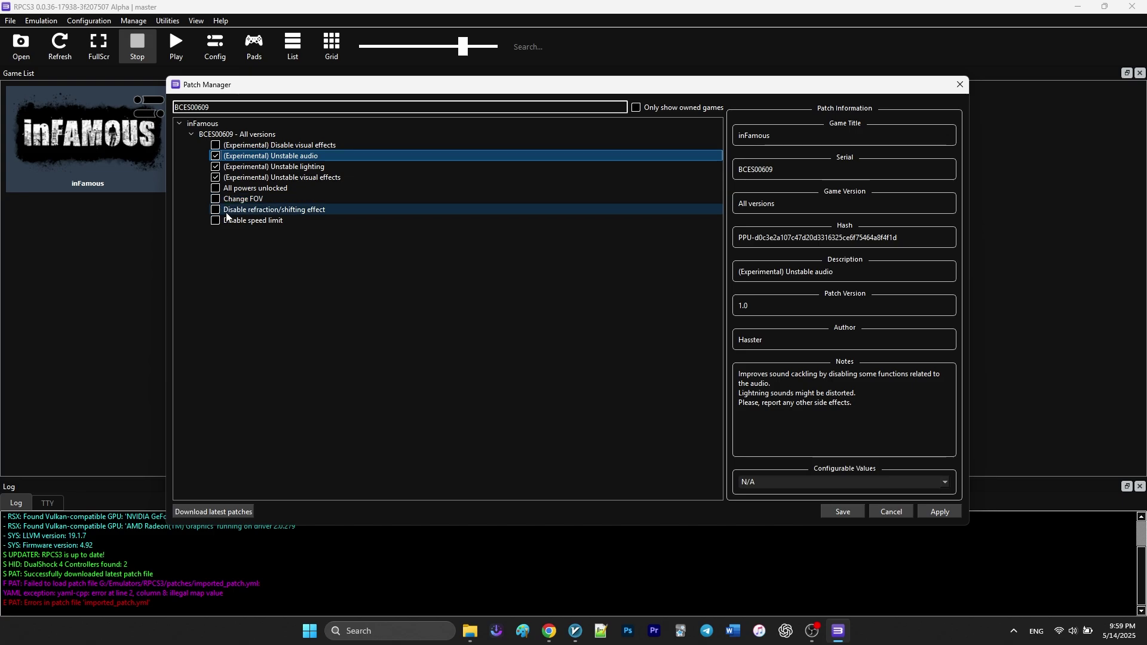
left_click(224, 212)
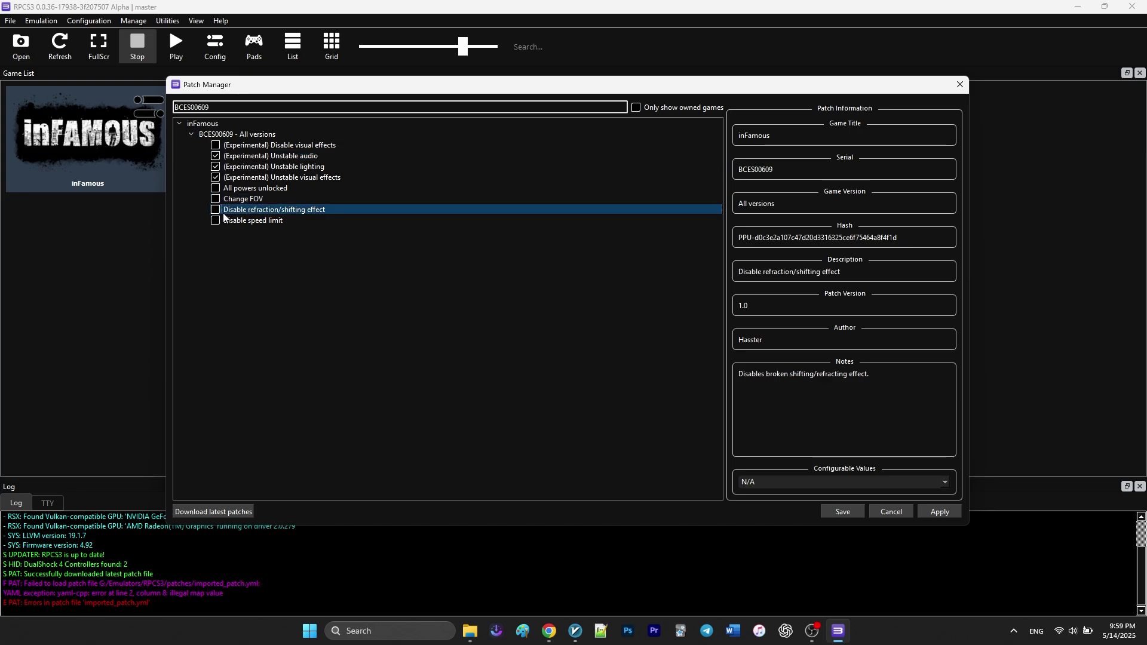
left_click(245, 178)
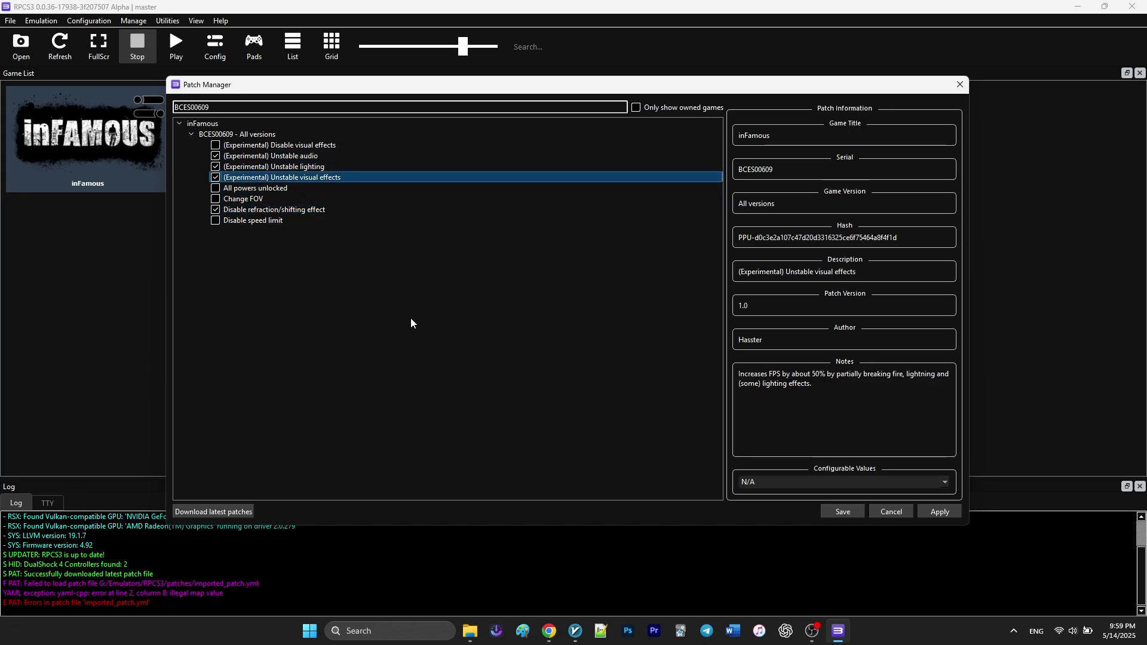
left_click(948, 515)
left_click(842, 512)
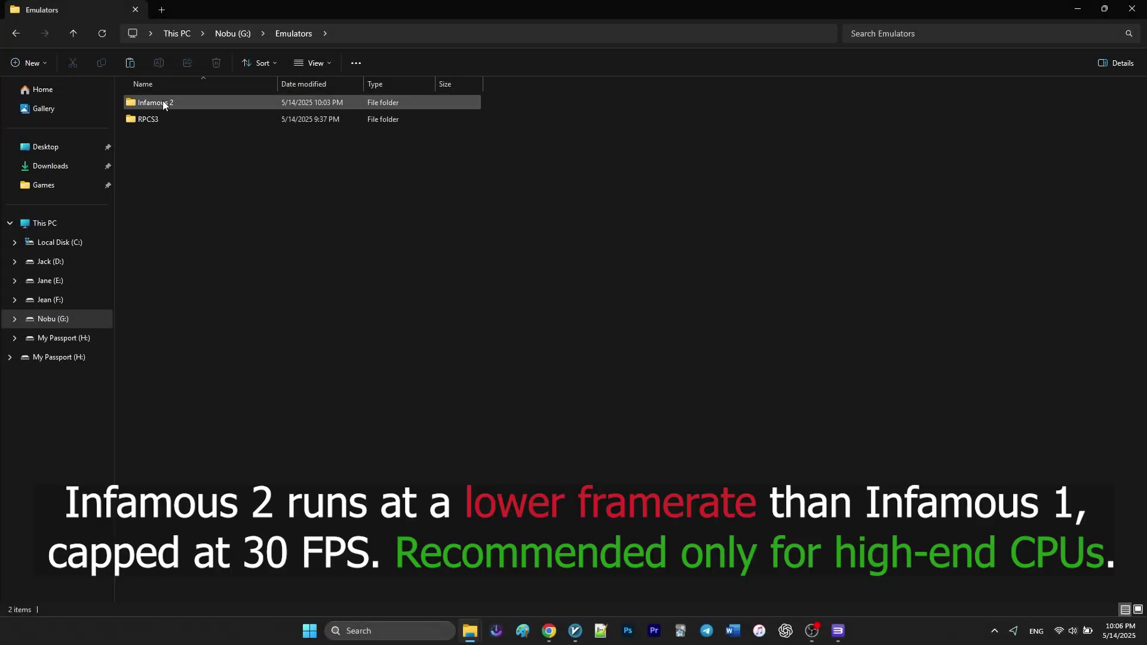
Cut the Infamous 2 folder and paste it into RPCS3's games folder
left_click(154, 100)
right_click(151, 100)
left_click(179, 326)
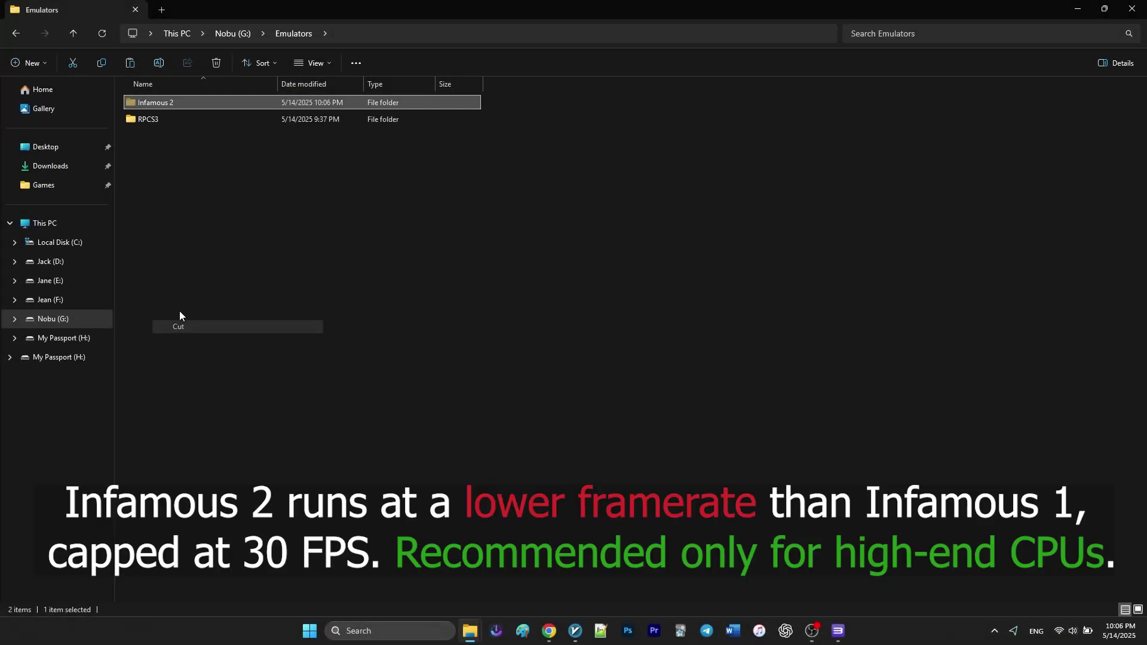
double_click(156, 119)
double_click(166, 270)
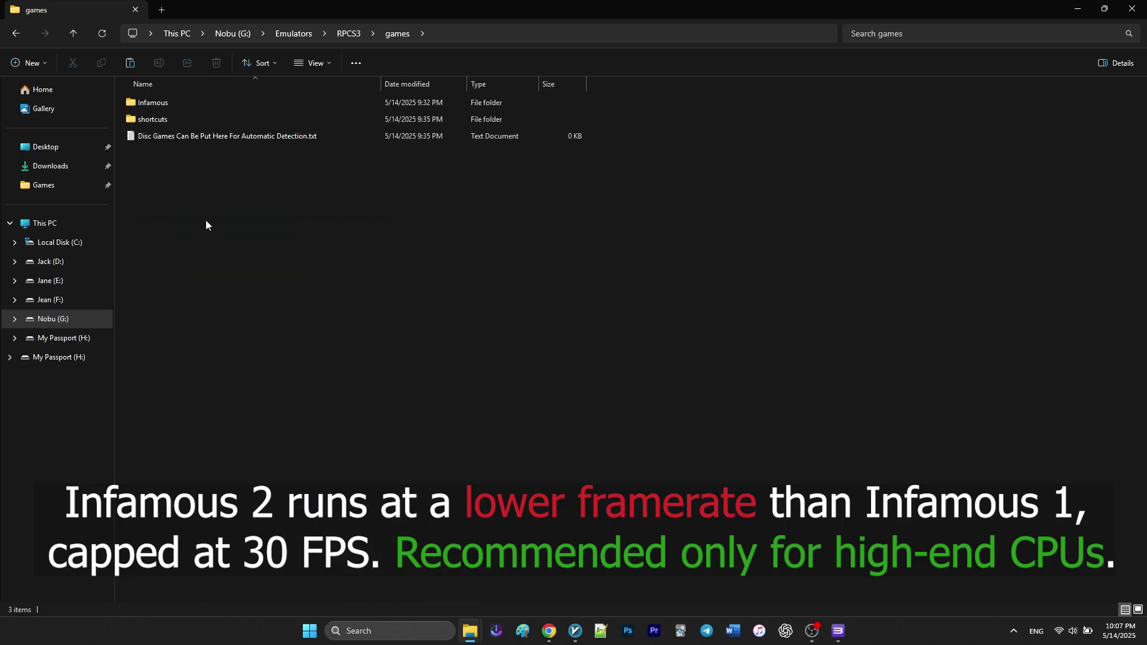
right_click(213, 205)
left_click(224, 289)
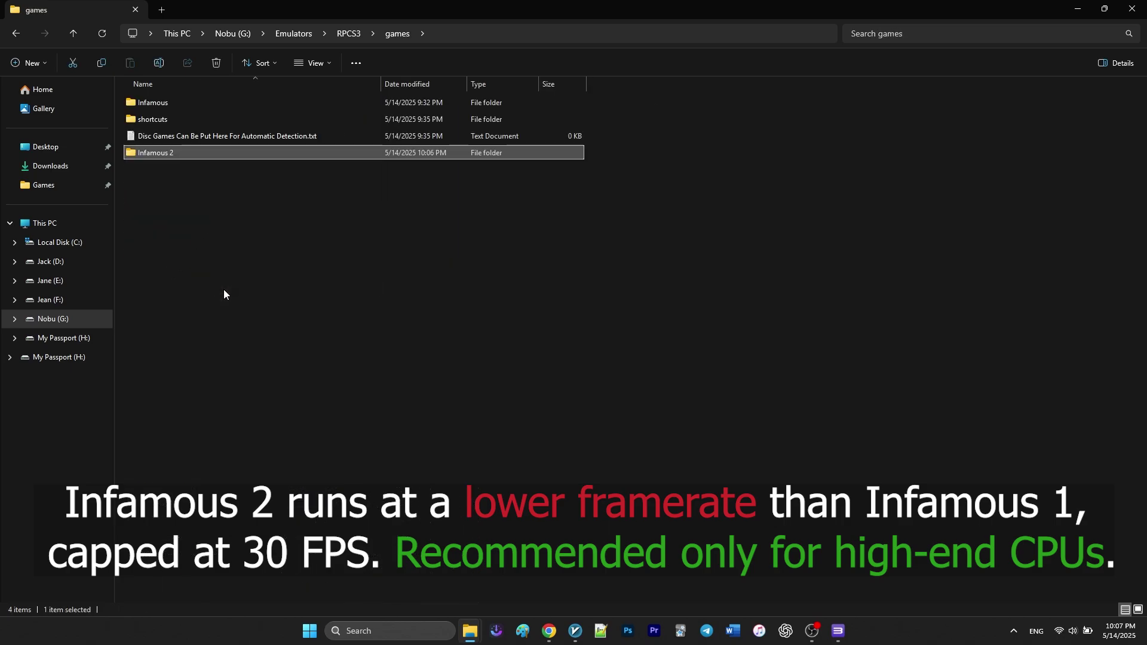
Return to RPCS3 and refresh the game list so inFAMOUS 2 appears
mouse_move(837, 631)
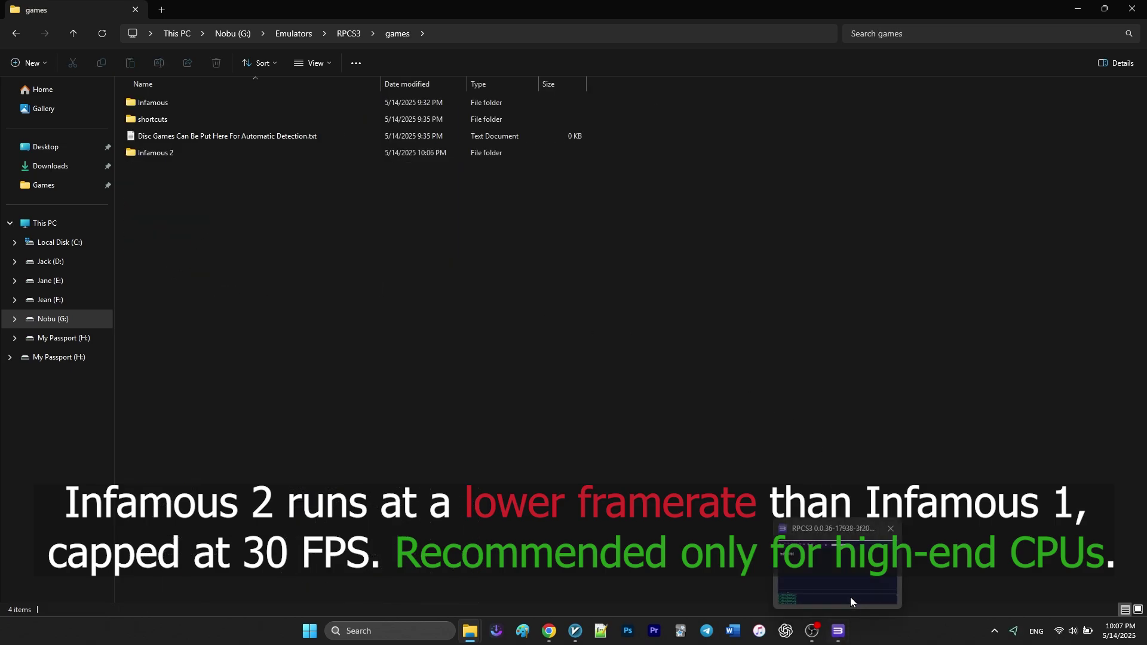
left_click(850, 594)
left_click(63, 55)
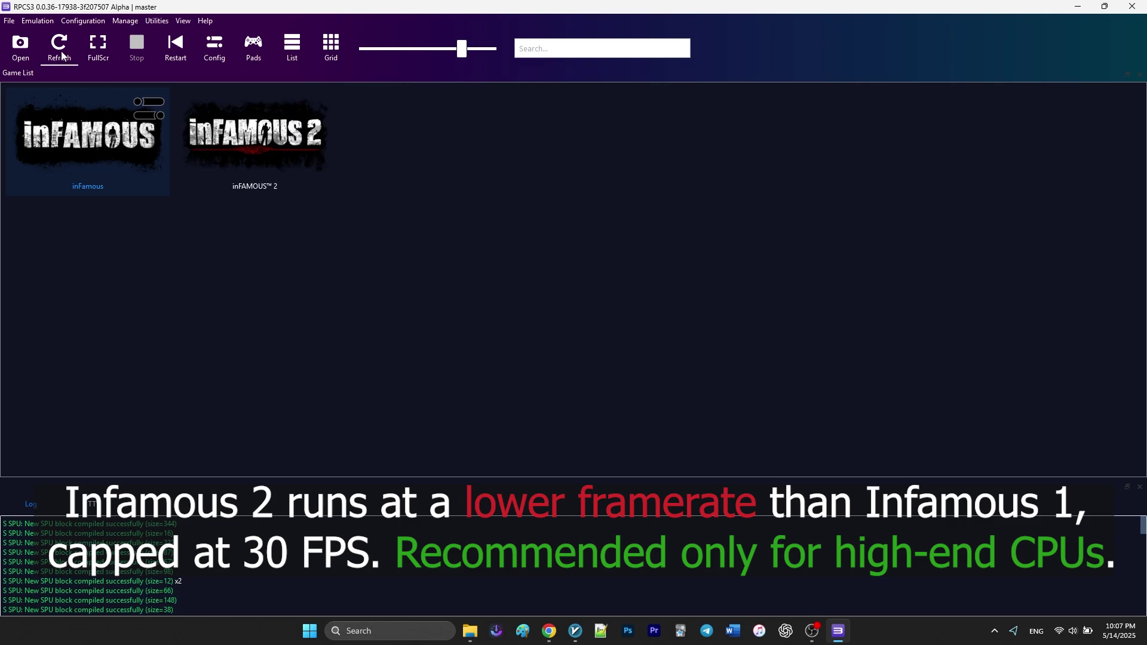
Create a custom configuration for inFAMOUS 2 with ZCULL accuracy set to Relaxed (Fastest)
right_click(234, 141)
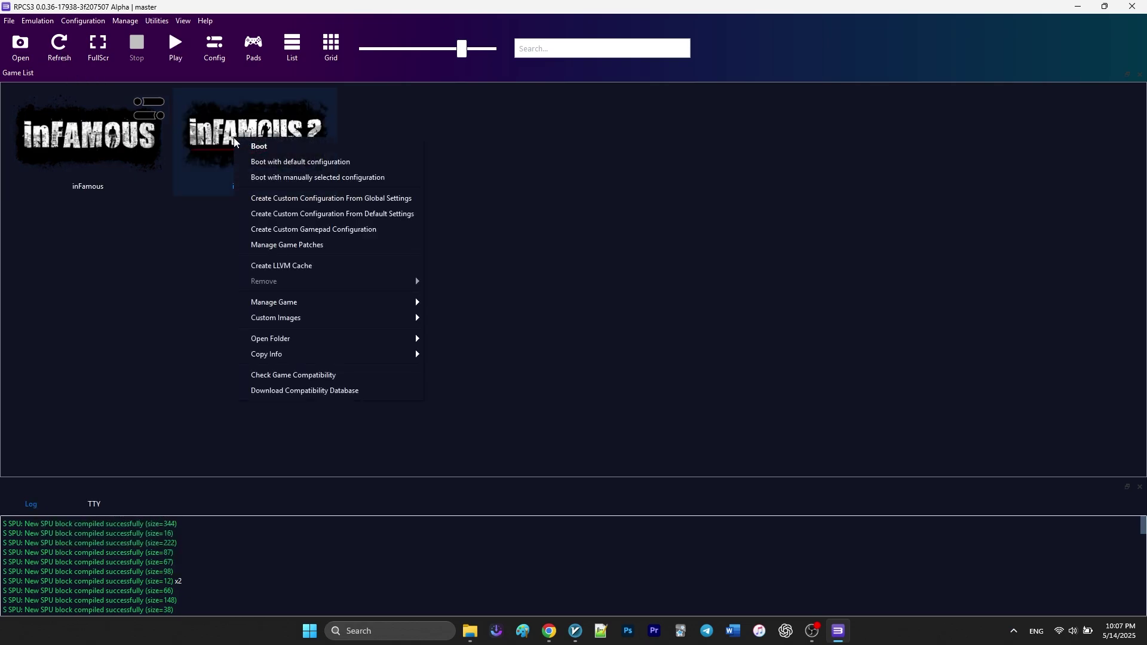
left_click(270, 200)
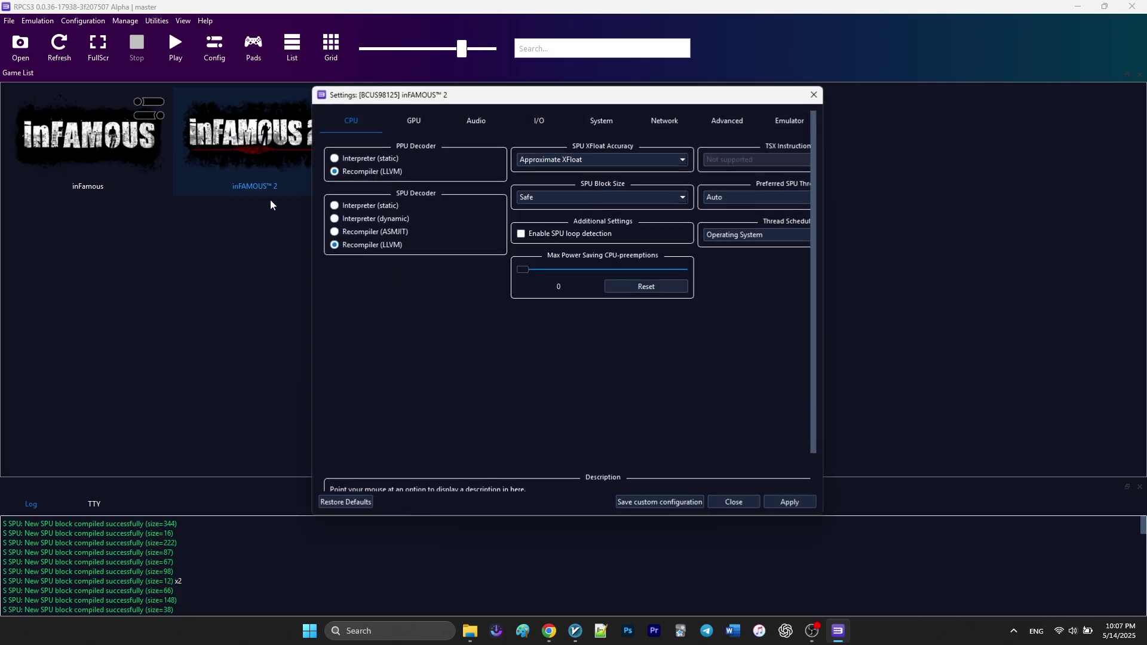
left_click(418, 131)
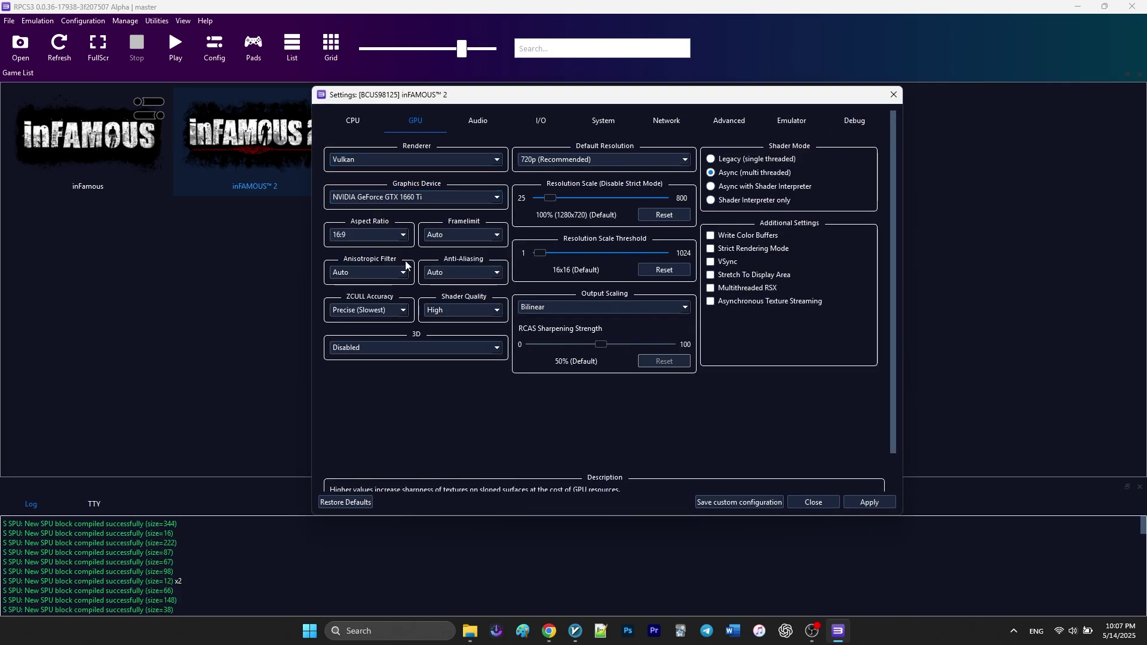
left_click(382, 310)
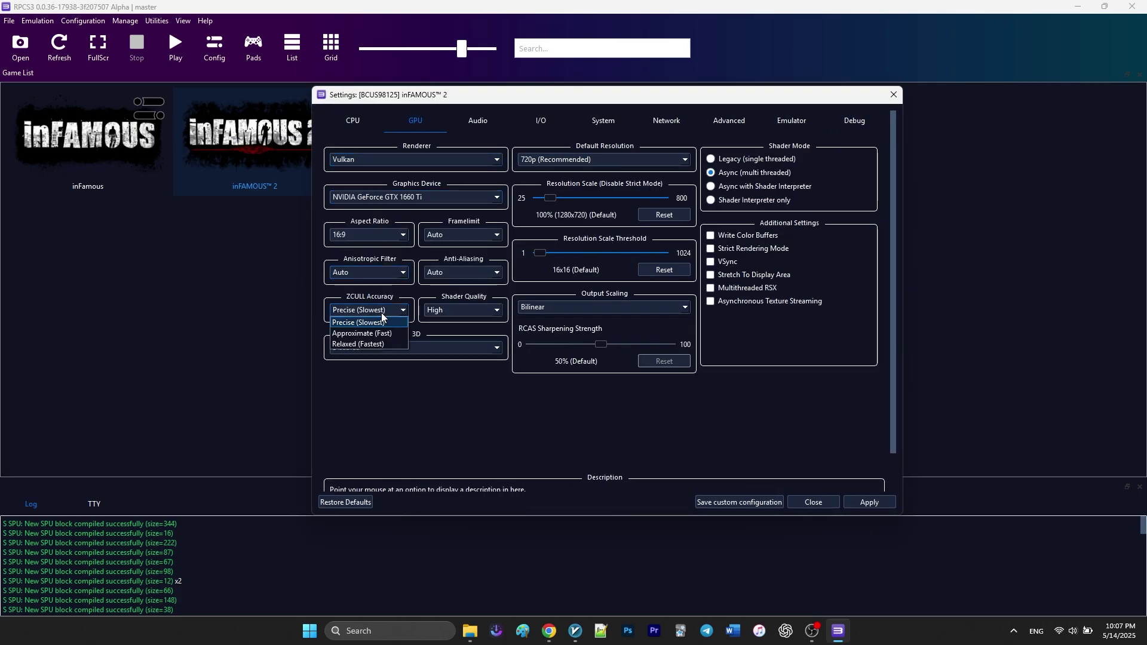
left_click(375, 344)
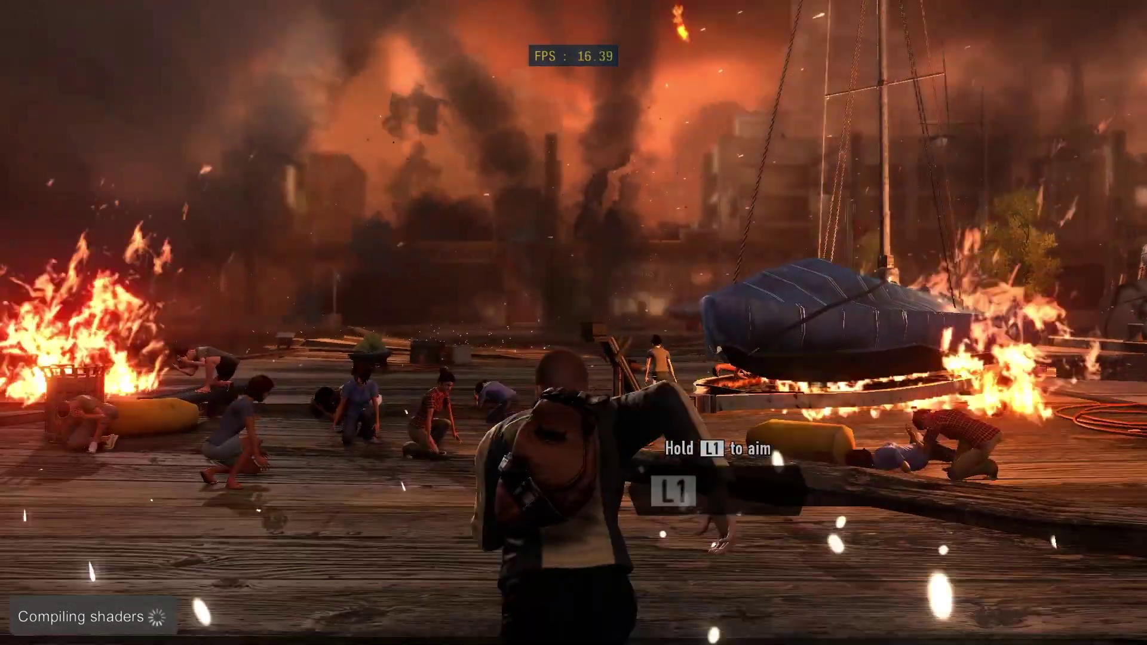
In inFAMOUS 2 gameplay, aim and fire lightning bolts at an enemy
key("q")
key("e")
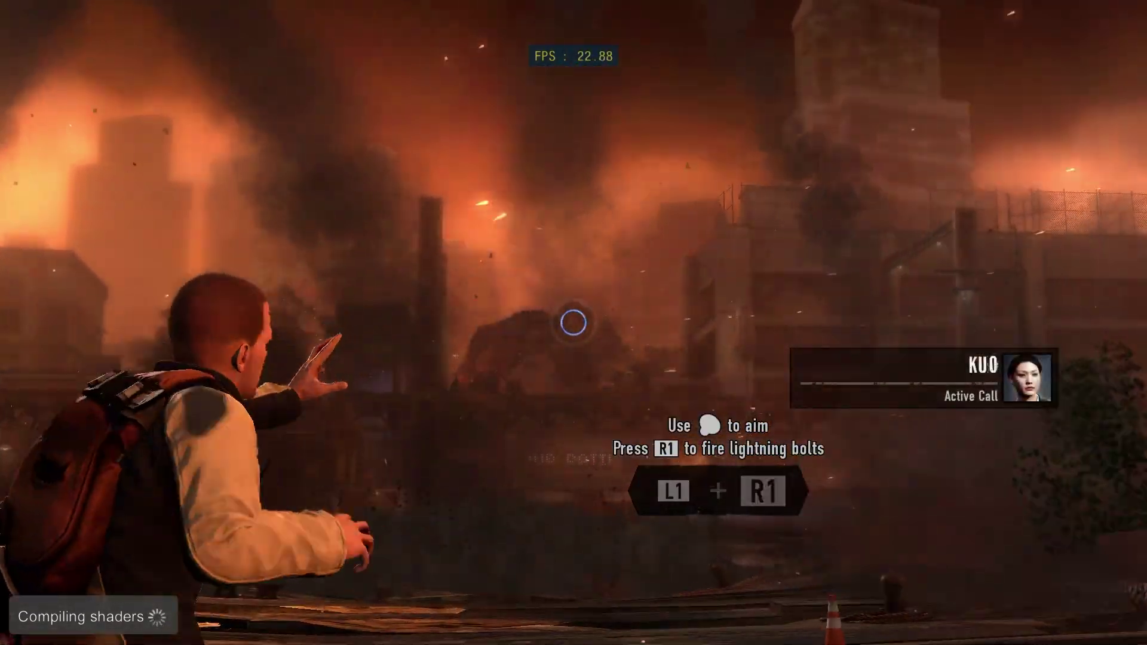
key("e")
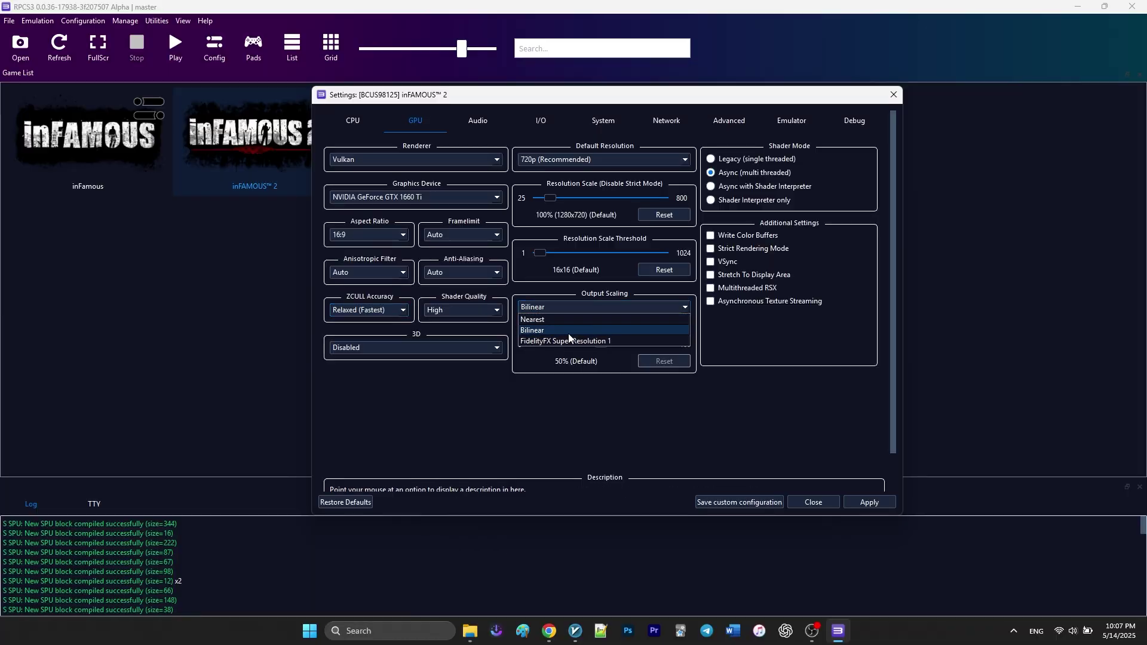
Set inFAMOUS 2's output scaling to FidelityFX Super Resolution 1 with 60% RCAS sharpening
left_click(568, 333)
left_click_drag(606, 342, 611, 345)
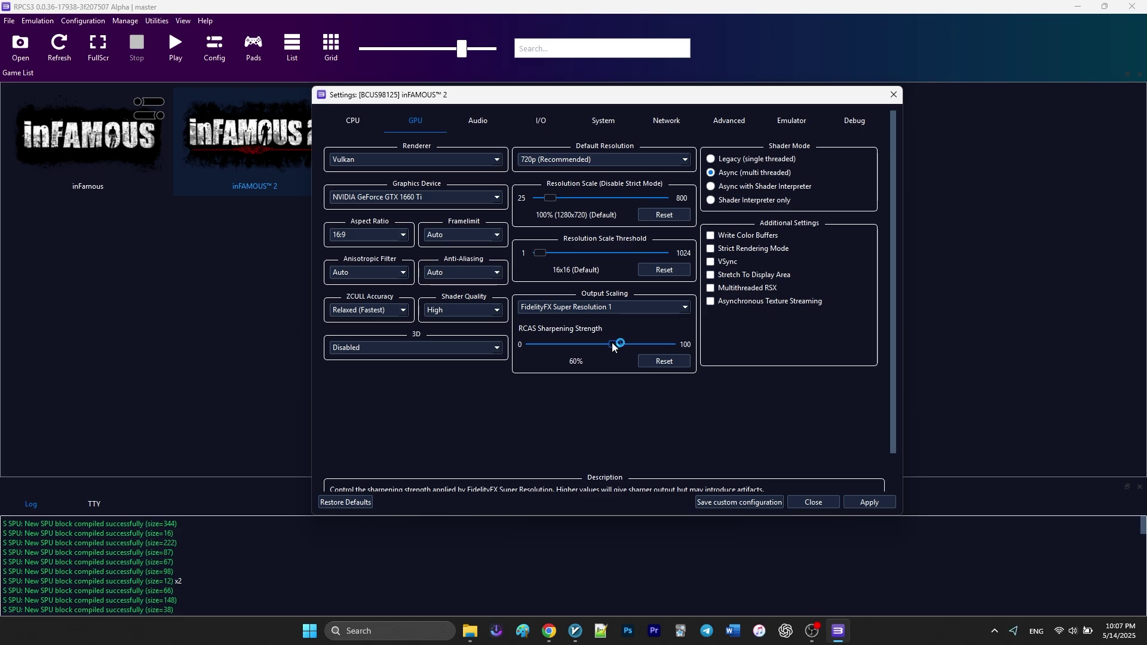
left_click(687, 308)
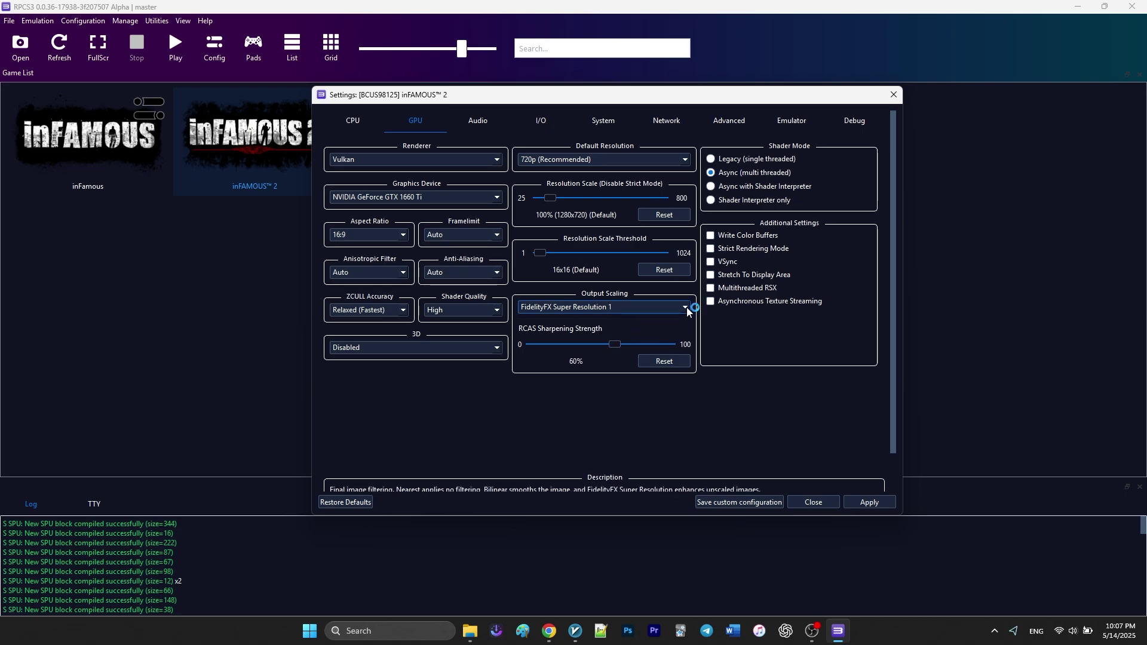
Set Sleep Timers Accuracy to As Host and RSX FIFO Accuracy to Atomic, and tick Disable ZCull Occlusion Queries
left_click(728, 119)
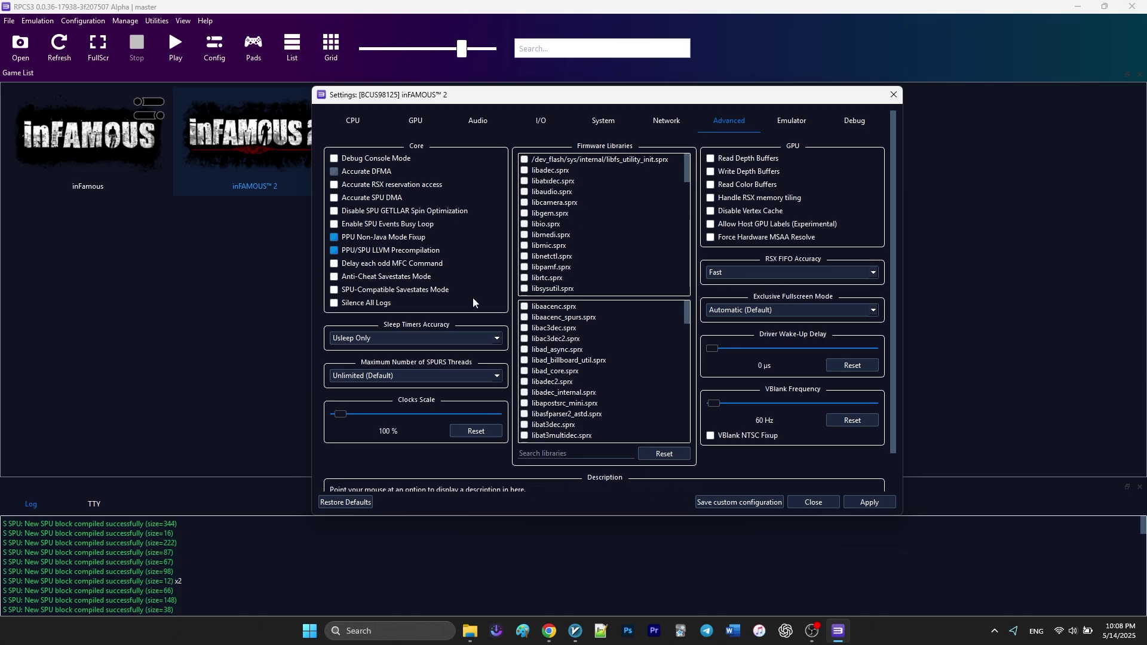
left_click(421, 342)
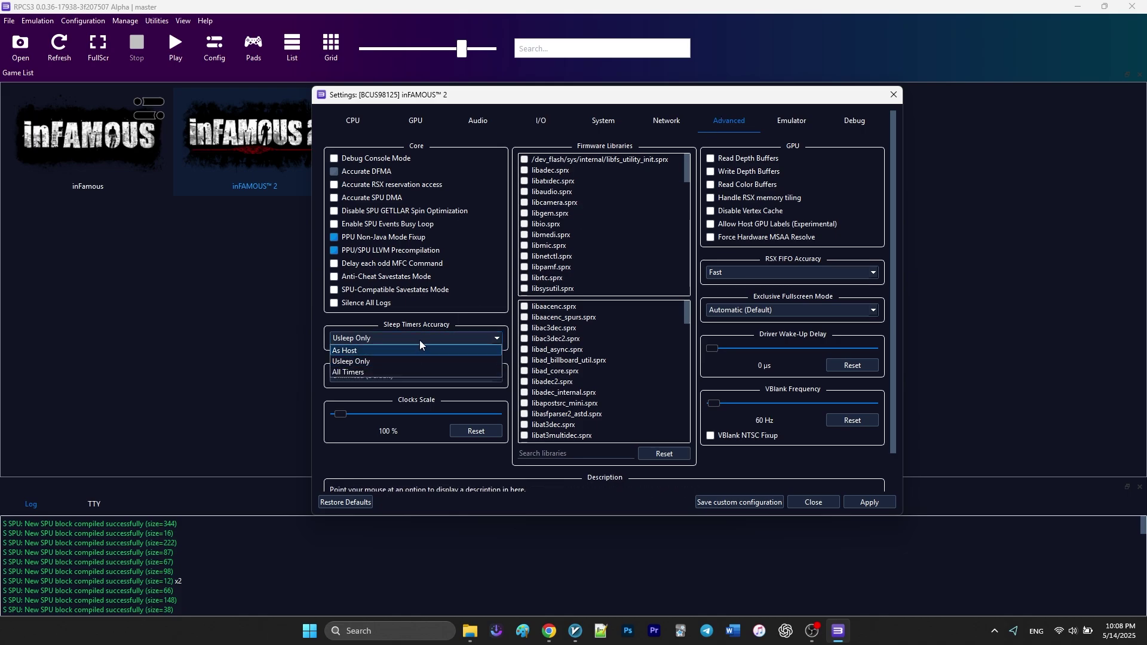
left_click(412, 351)
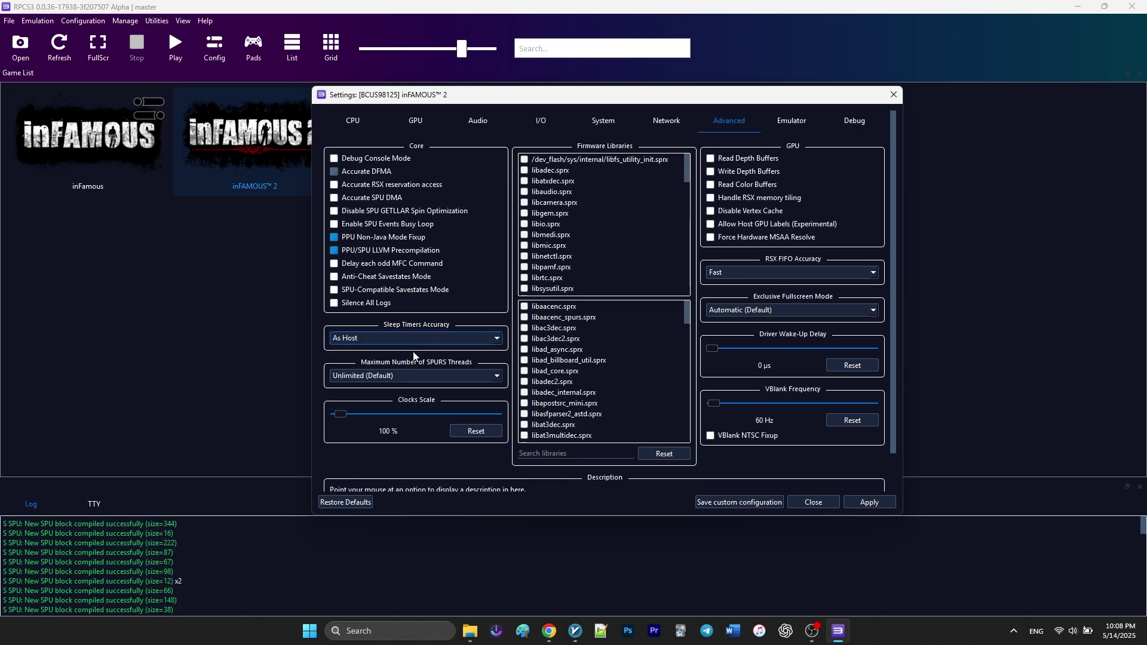
left_click(713, 271)
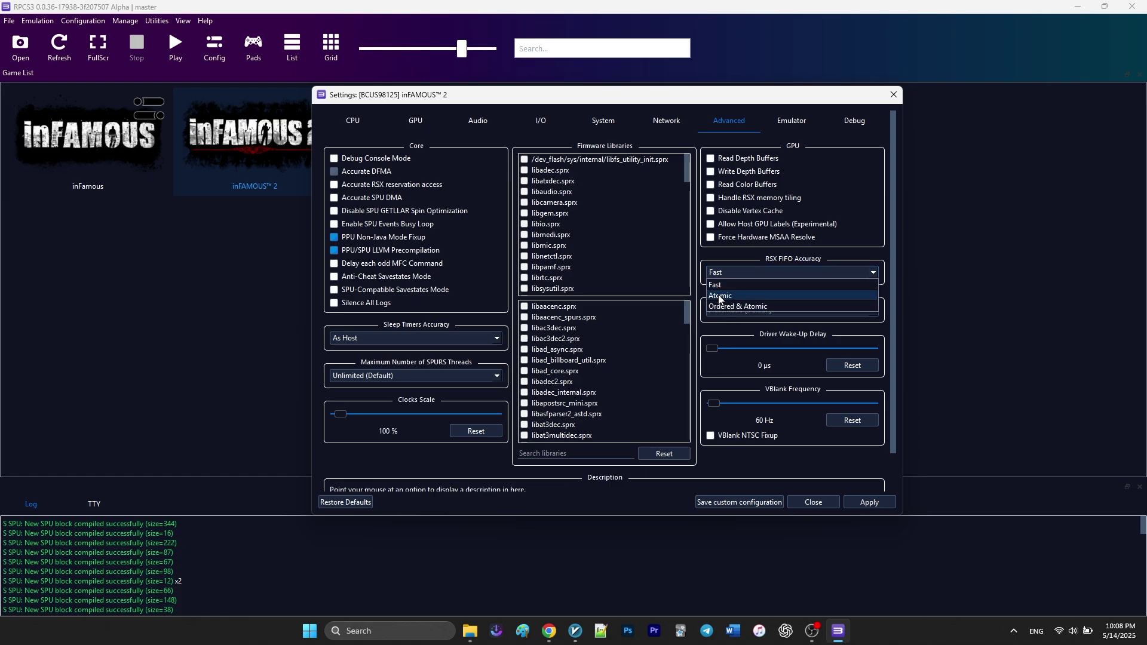
left_click(718, 295)
left_click(860, 120)
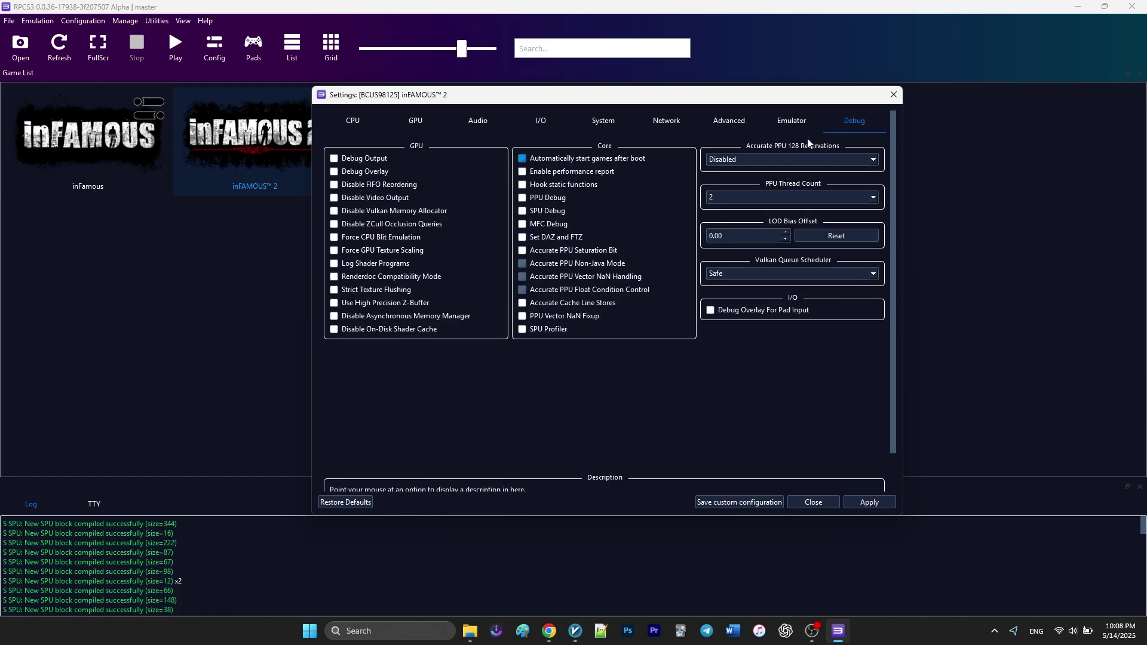
left_click(422, 226)
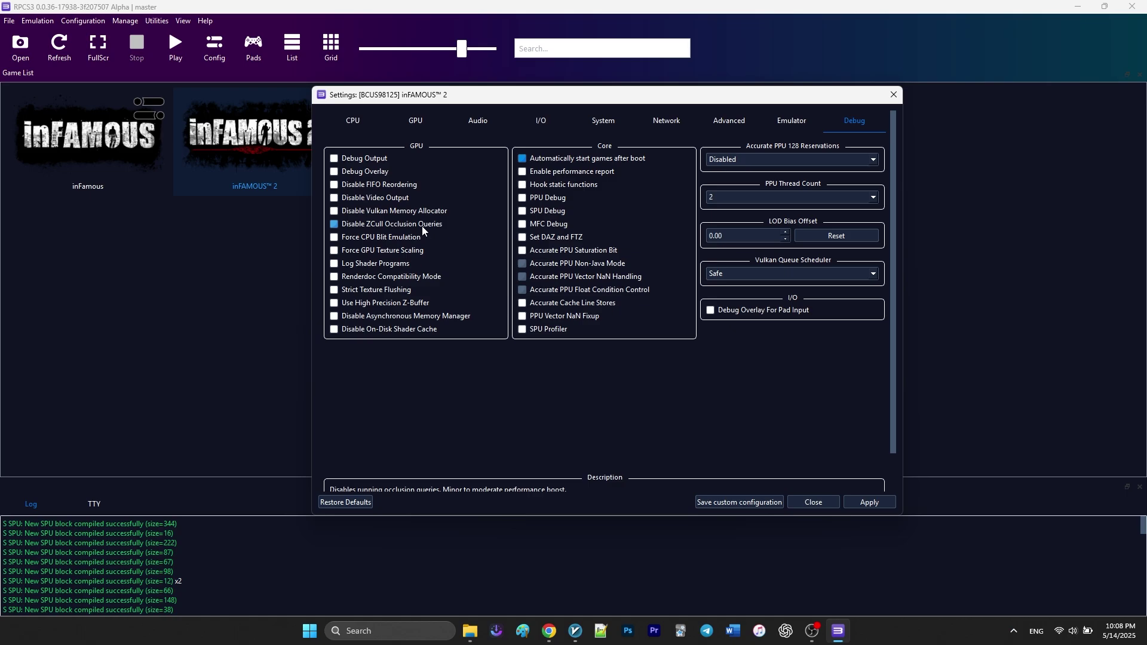
Save the tuned custom configuration for inFAMOUS 2
left_click(734, 502)
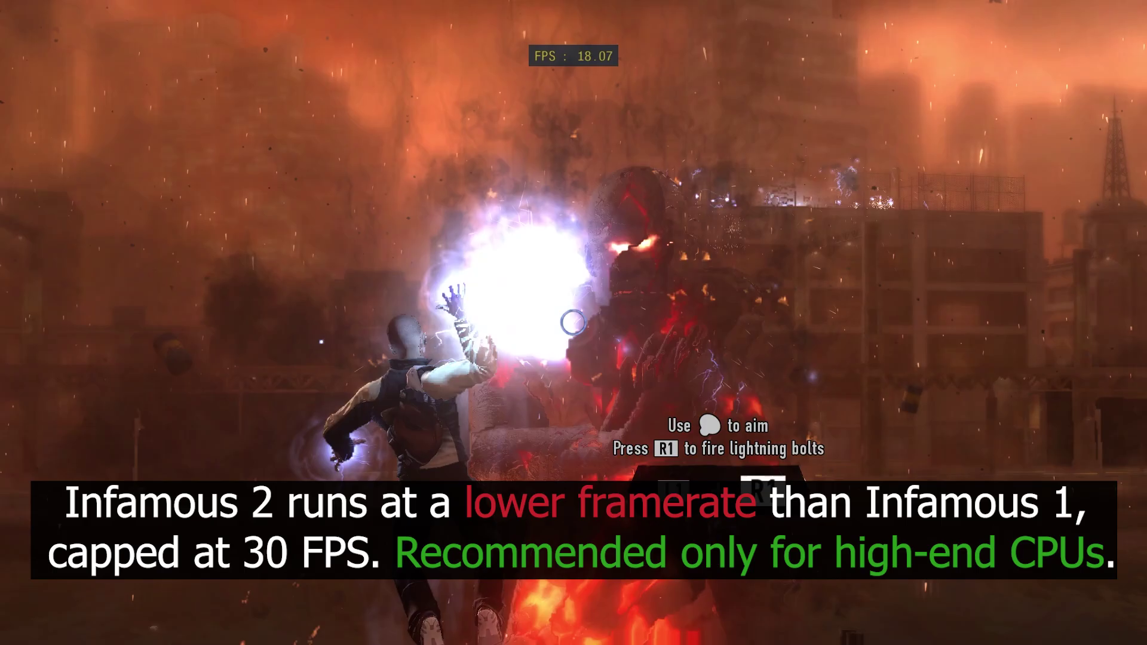